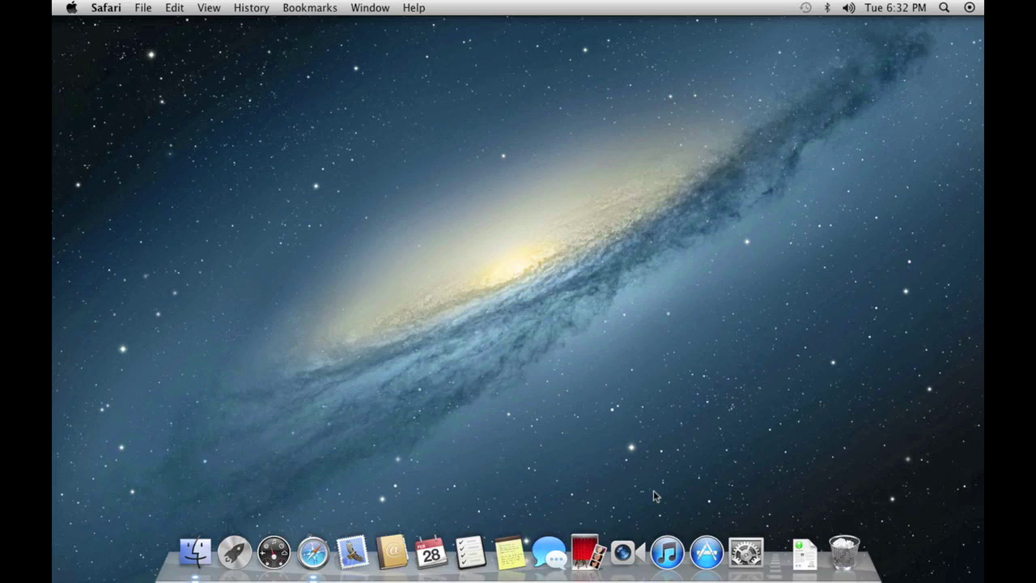
- View the Mac's system overview, check for software updates in the App Store and close it
click(75, 14)
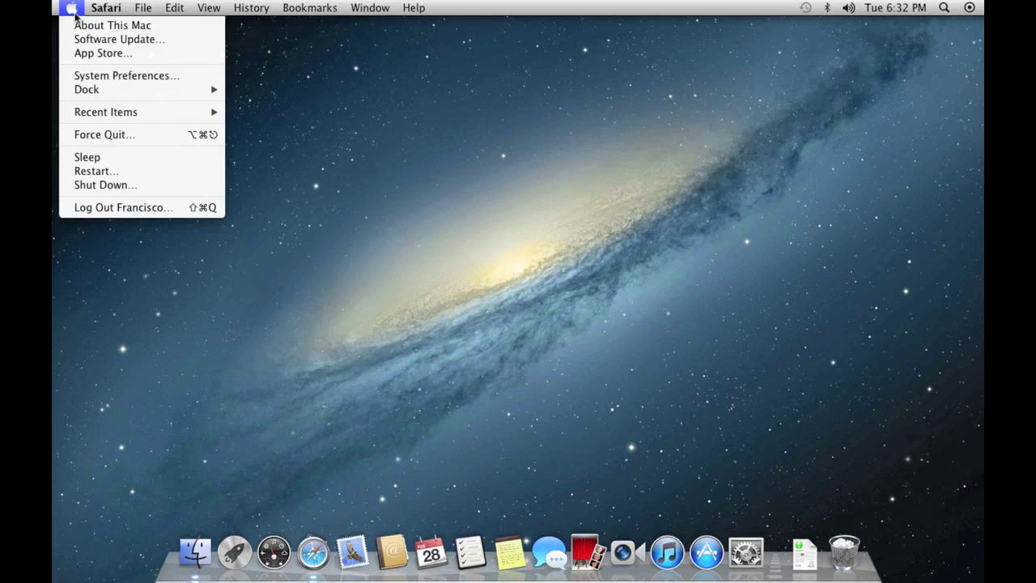
click(77, 25)
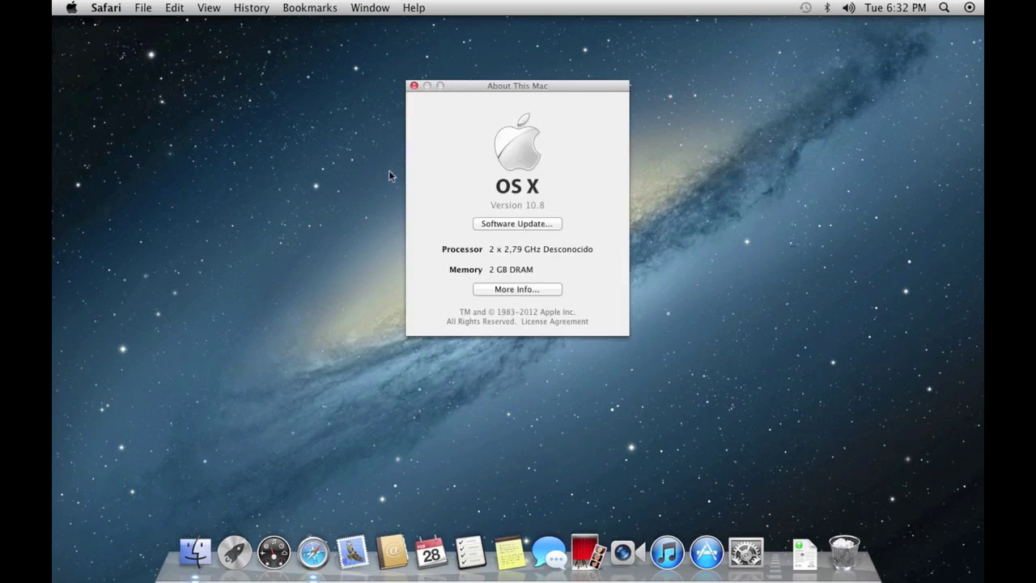
click(508, 225)
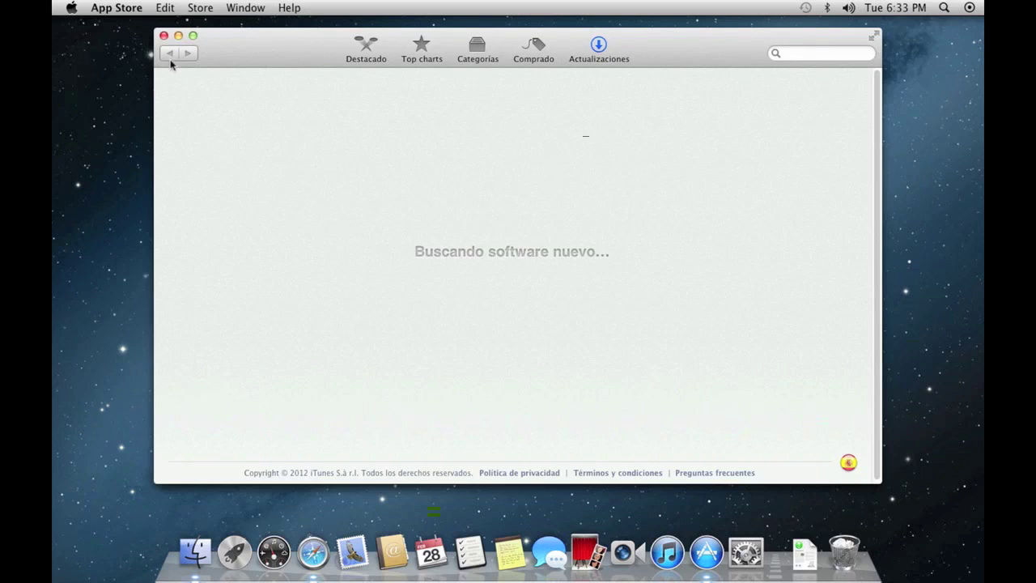
click(163, 36)
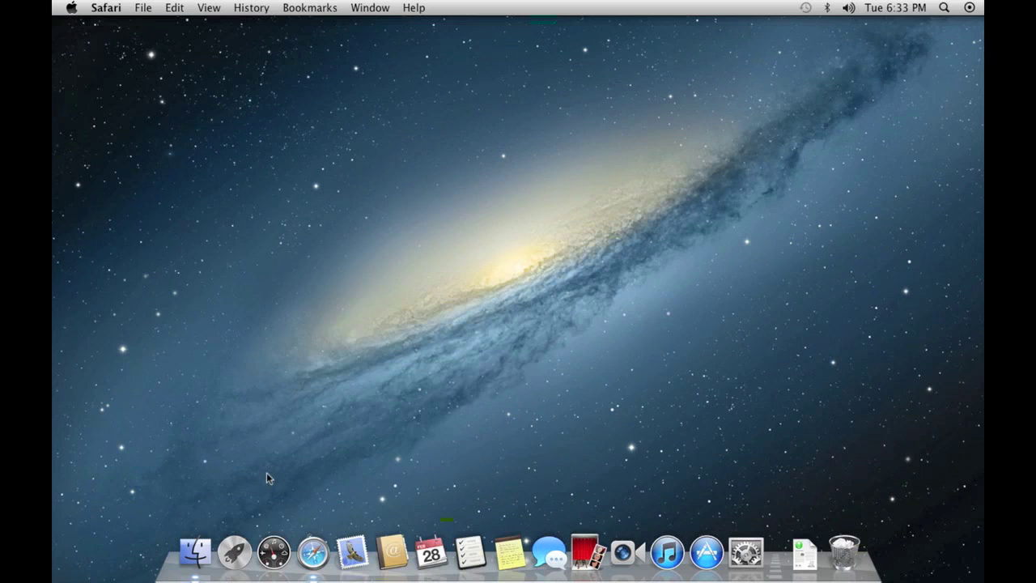
- Search Launchpad's applications for "sa", then clear the search and leave Launchpad
click(237, 549)
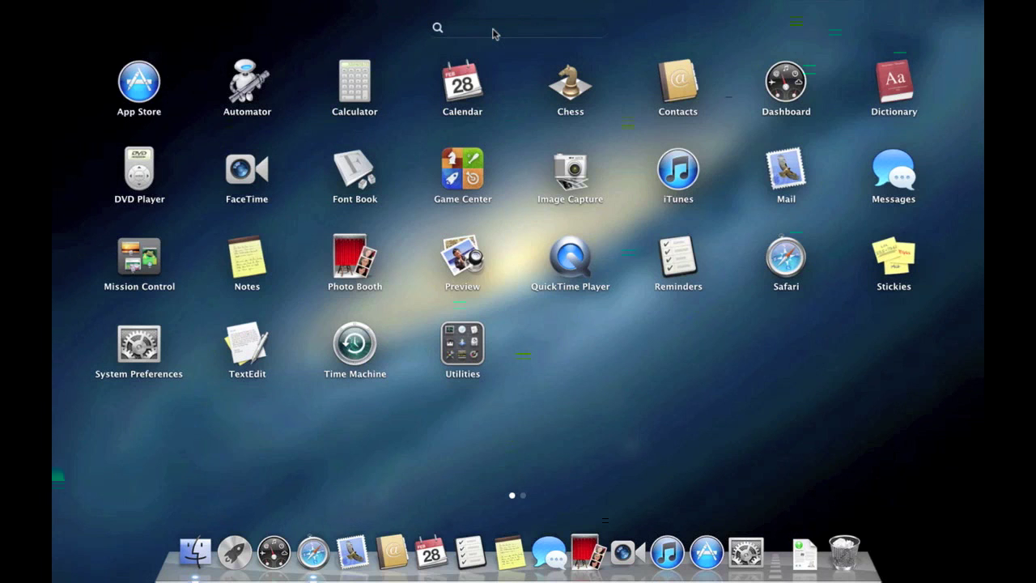
text(sa)
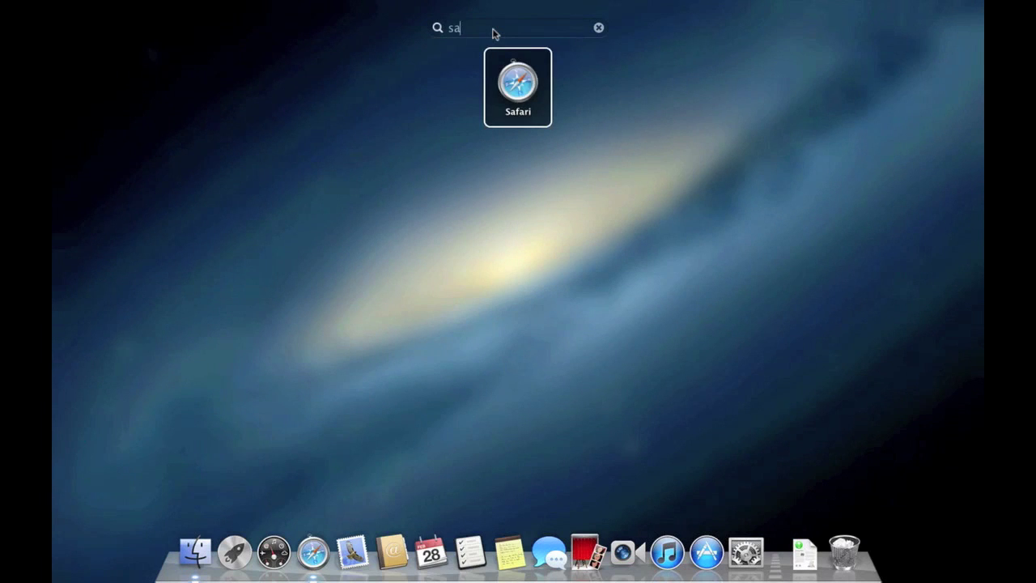
key(BackSpace)
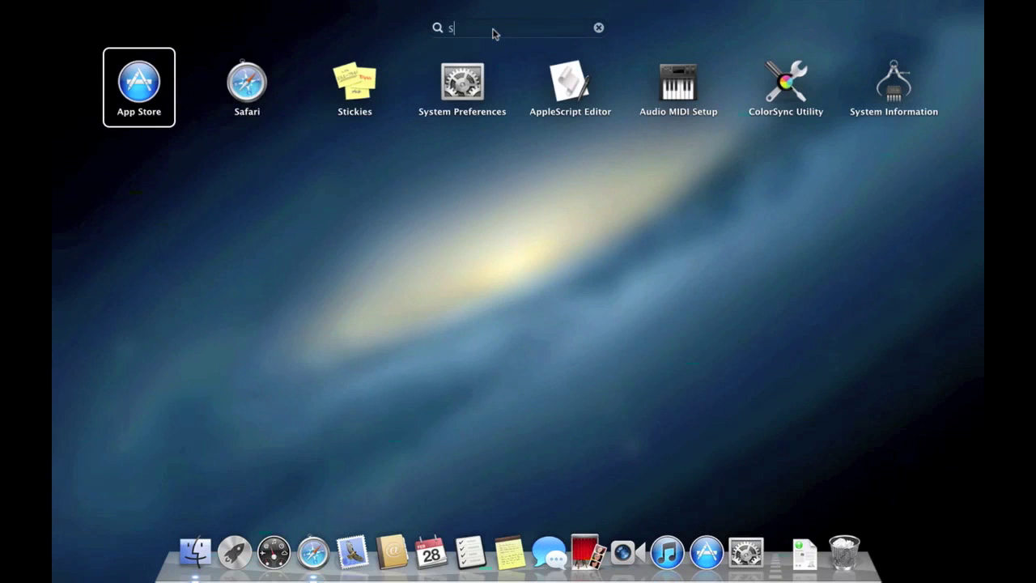
key(BackSpace)
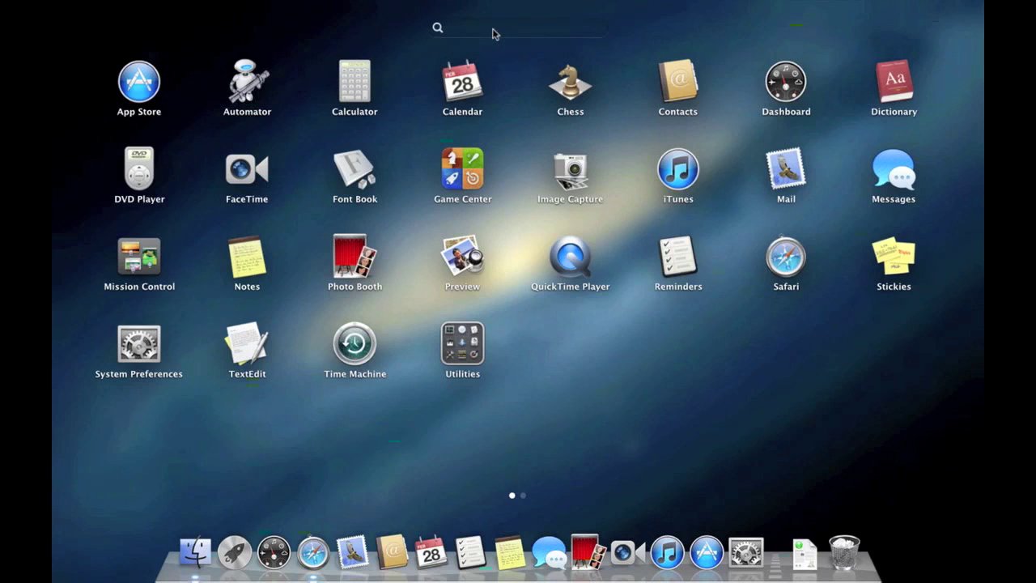
click(539, 430)
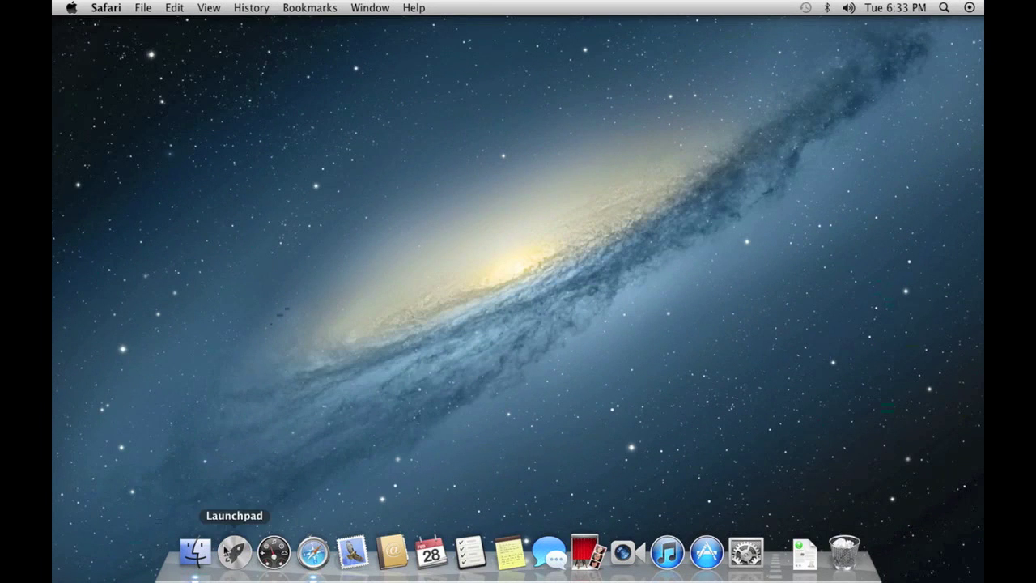
- Reopen Launchpad, look at the Twitter app on its second page and return to the first page
click(234, 552)
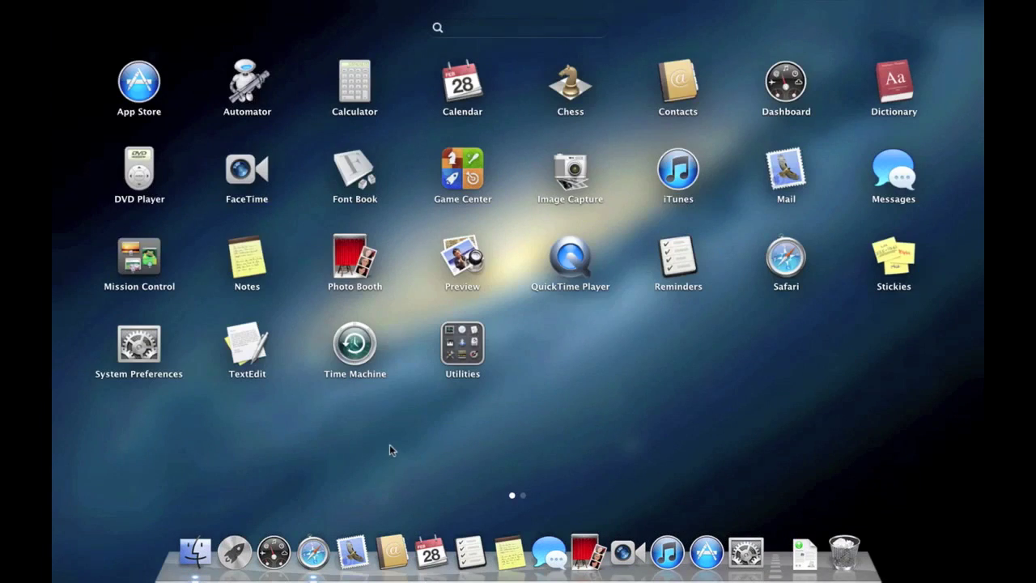
click(523, 496)
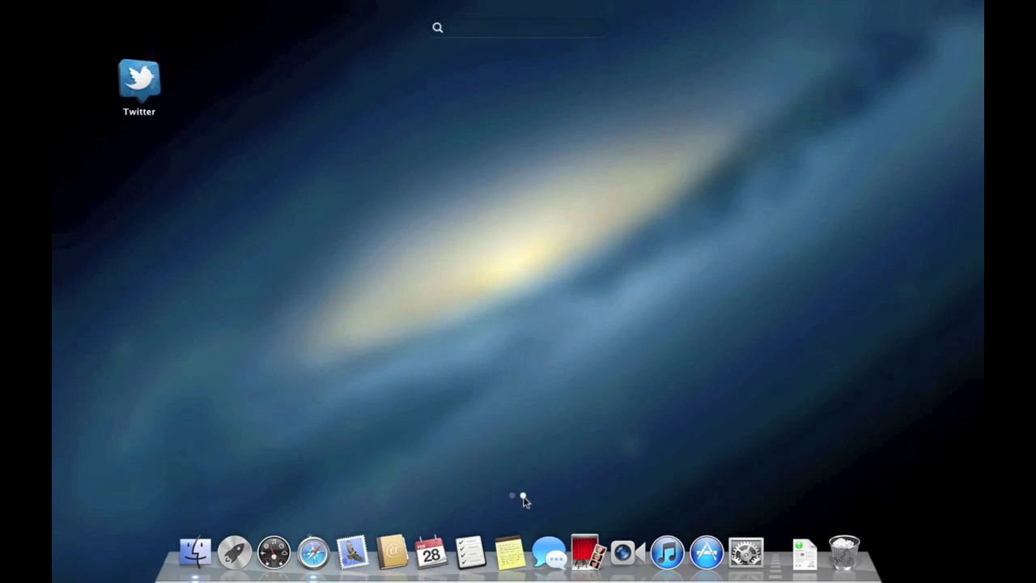
click(140, 89)
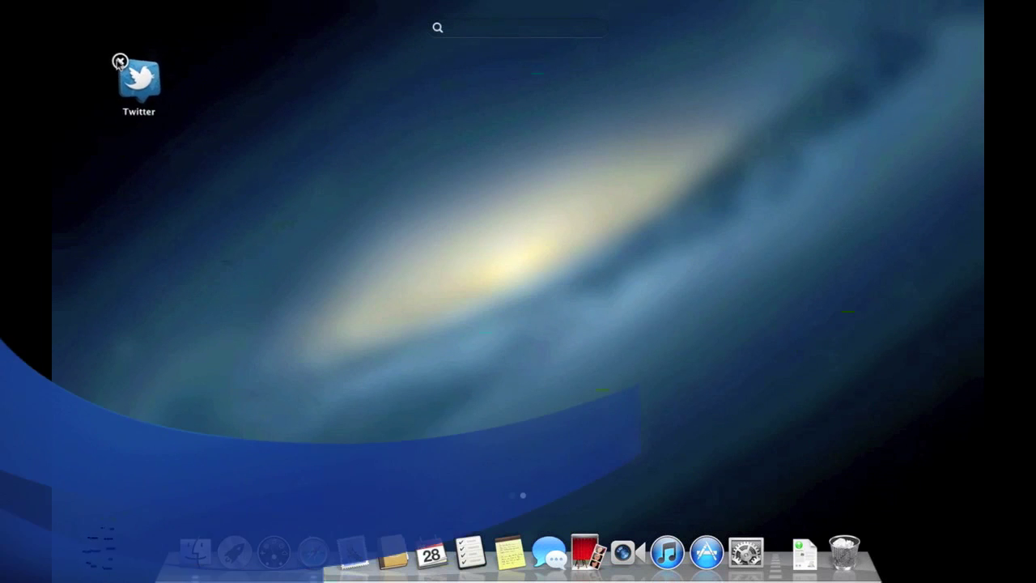
click(392, 204)
scroll(392, 204, left, 2)
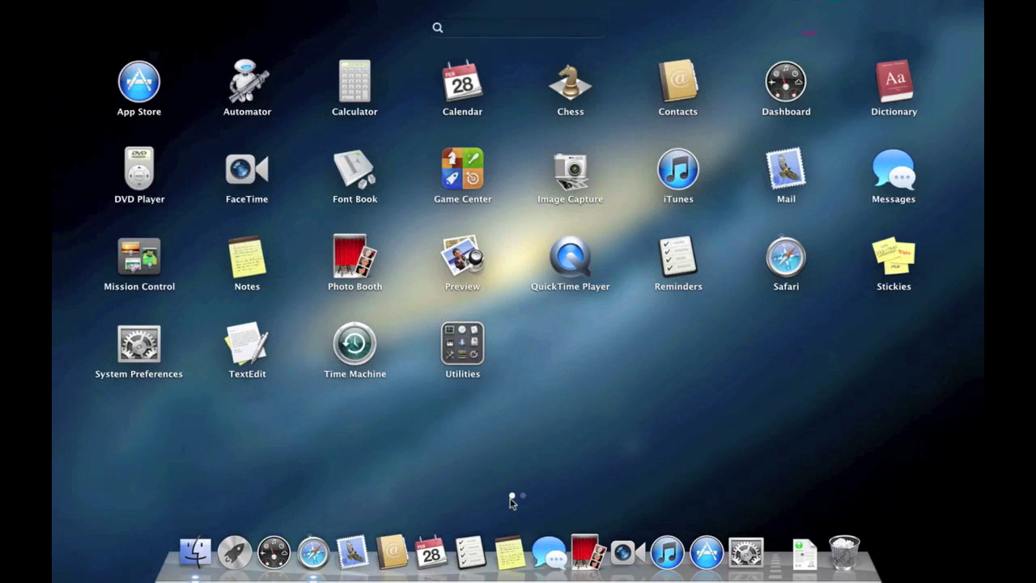
- Open Game Center, look over its Apple ID and password sign-in fields, and close it
click(468, 176)
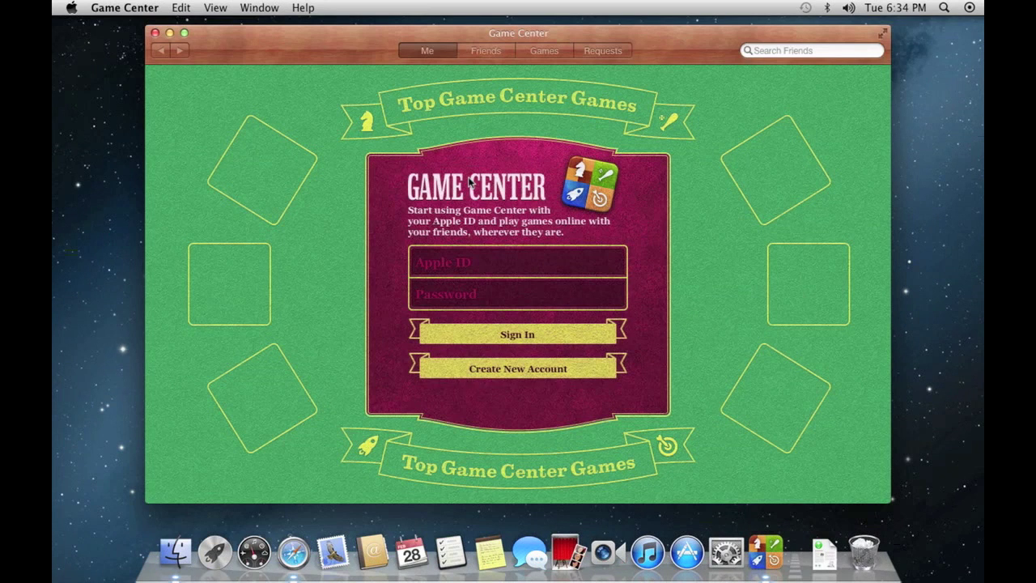
click(474, 262)
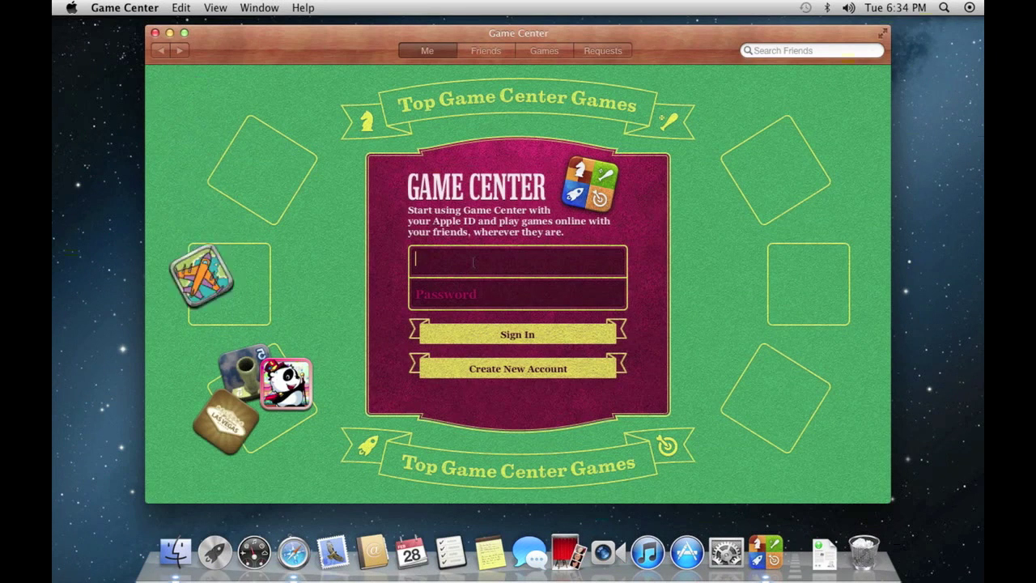
click(460, 283)
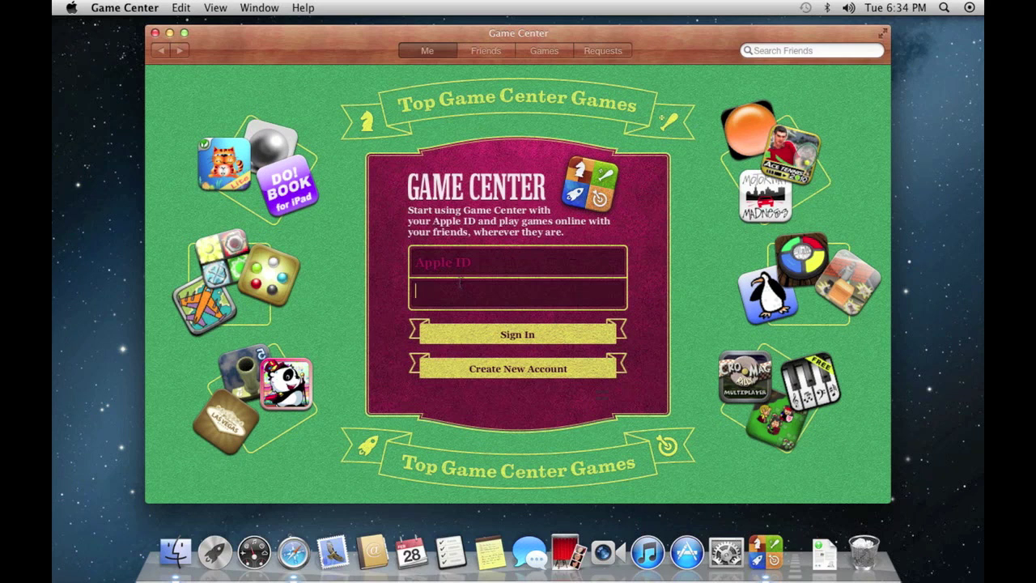
click(153, 37)
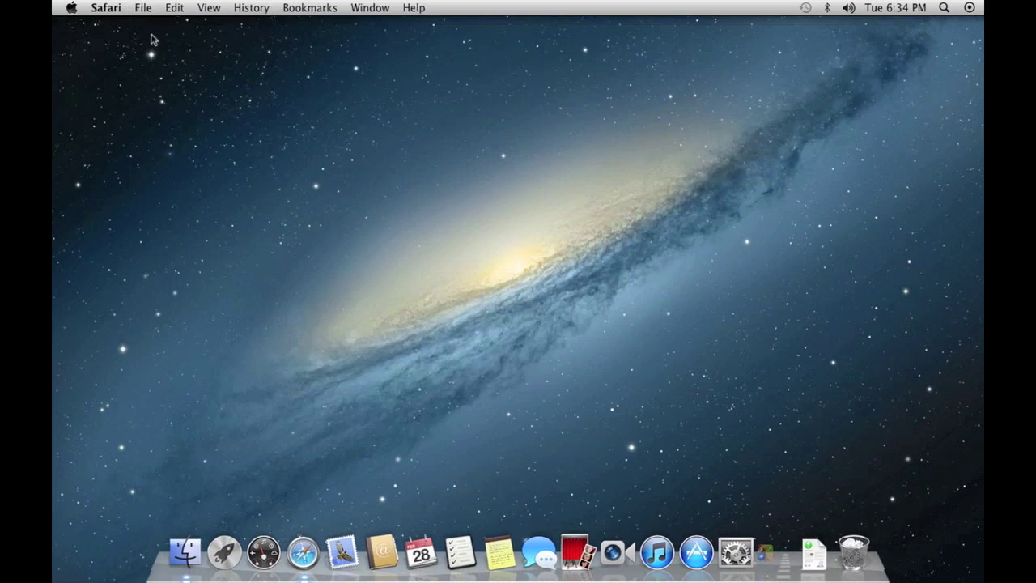
- Open Notes from Launchpad and cancel the Yahoo account password request
click(234, 554)
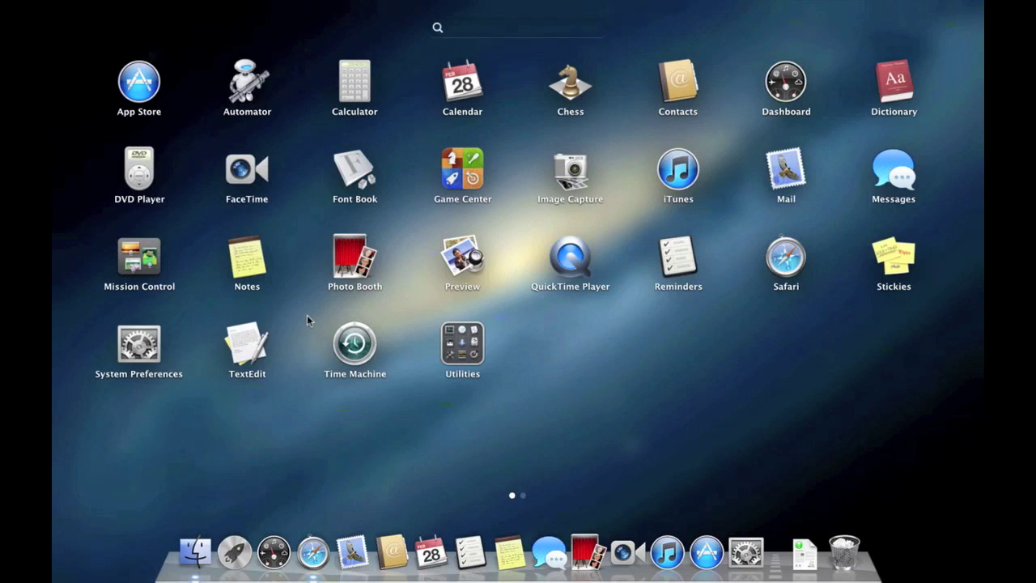
click(266, 280)
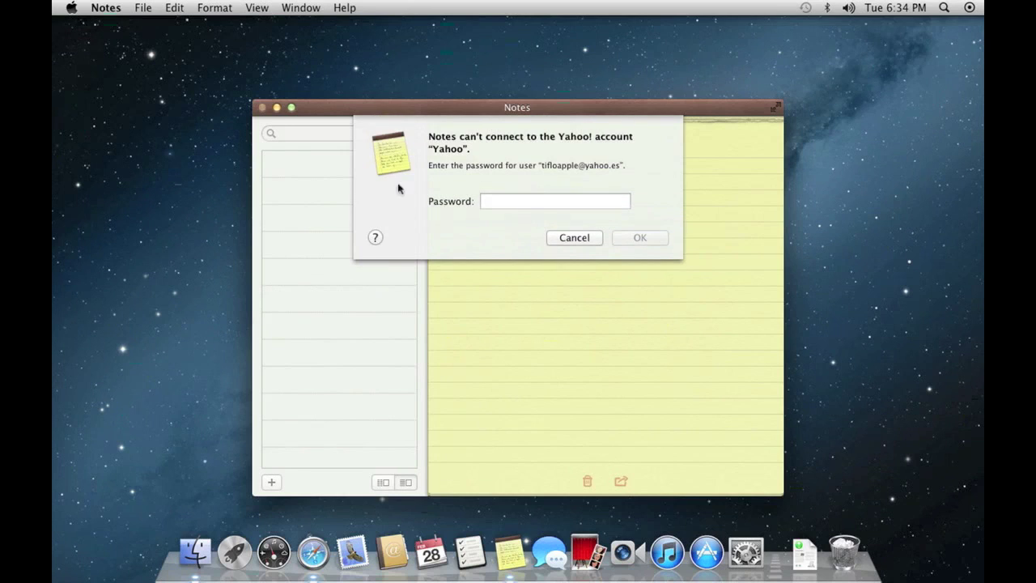
click(532, 203)
click(569, 239)
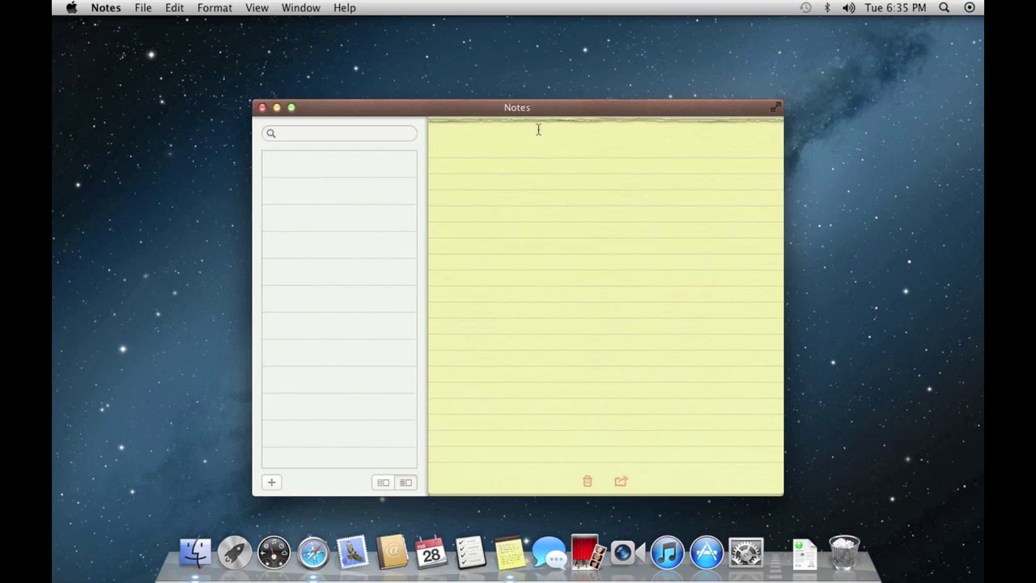
- Search the notes for "adf", clear the search text and close Notes
mouse_move(510, 108)
mouse_down()
mouse_move(560, 114)
mouse_move(498, 111)
mouse_up()
click(319, 135)
text(a)
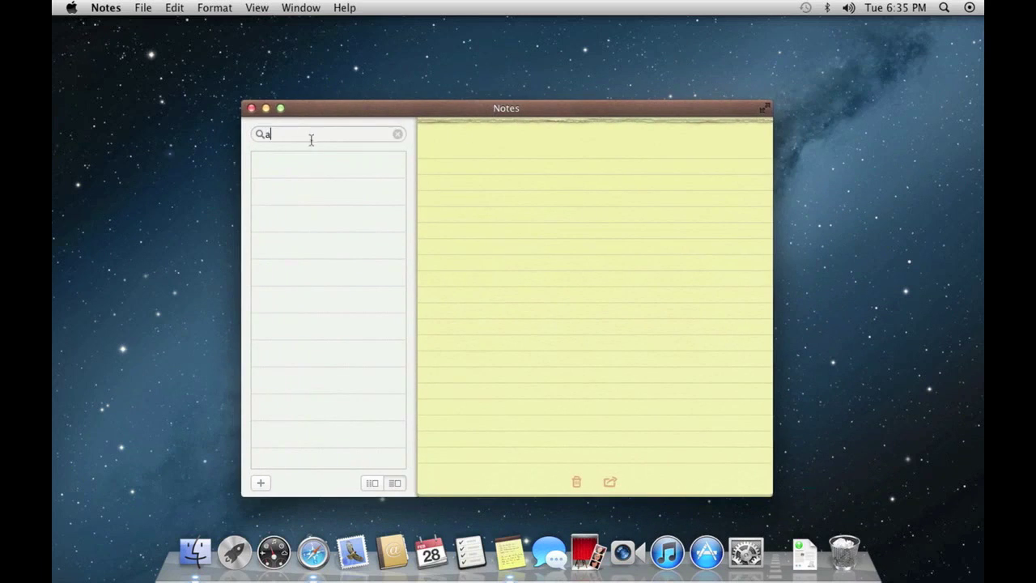
text(df)
double_click(301, 132)
key(BackSpace)
click(251, 108)
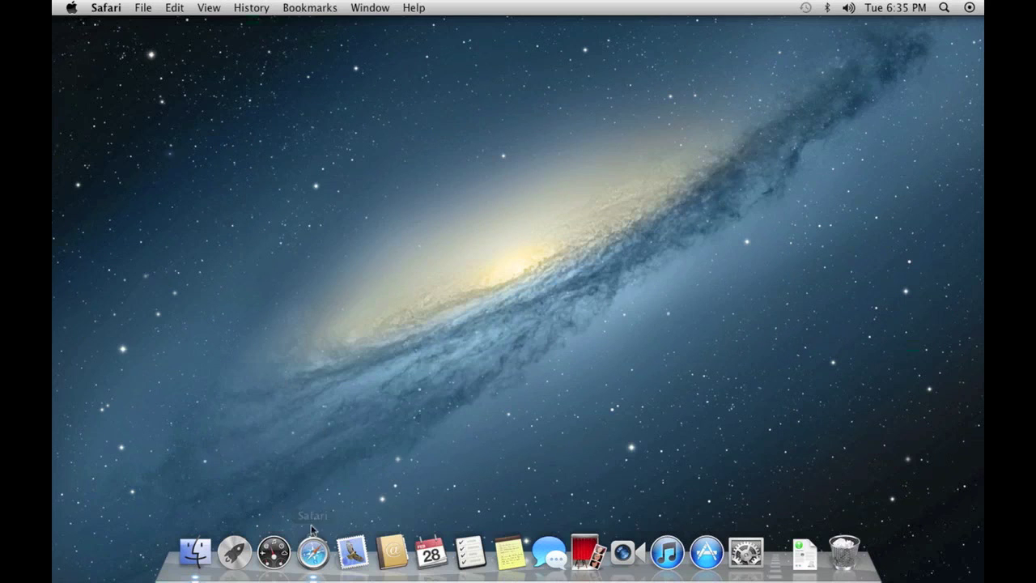
- Reopen Notes, submit the Yahoo account password and close the Notes window
click(510, 553)
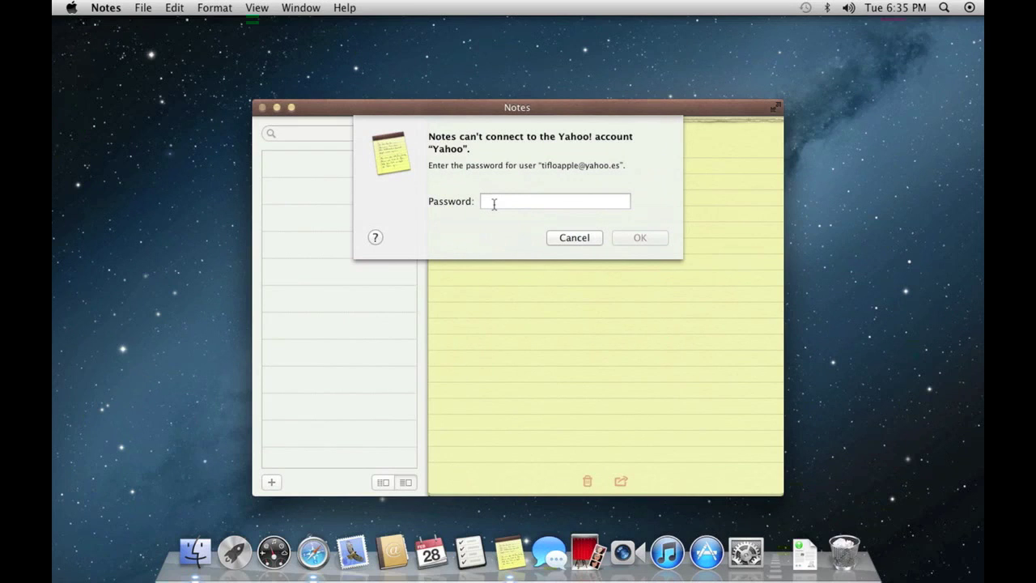
text(•••••)
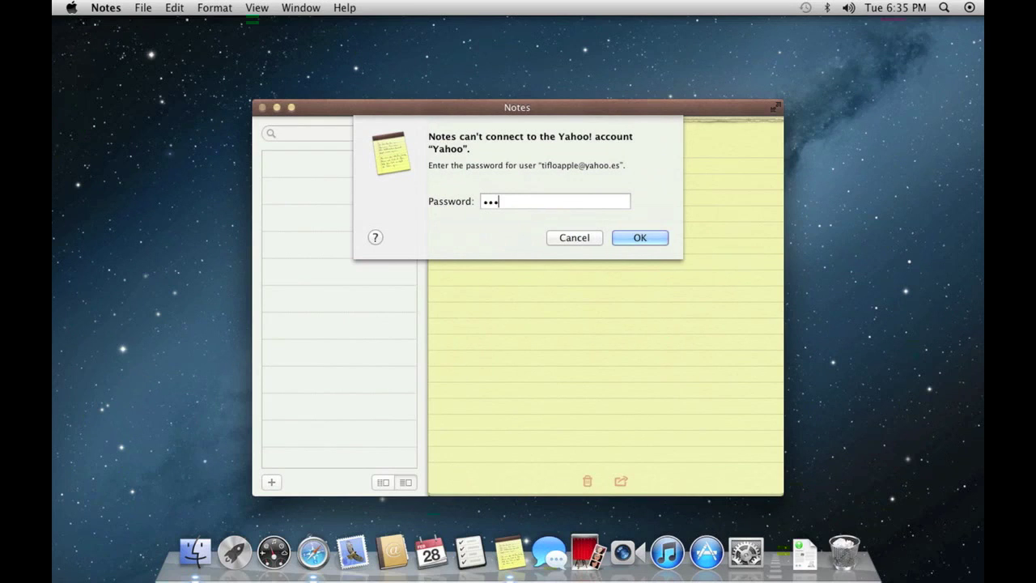
text(••••)
key(Return)
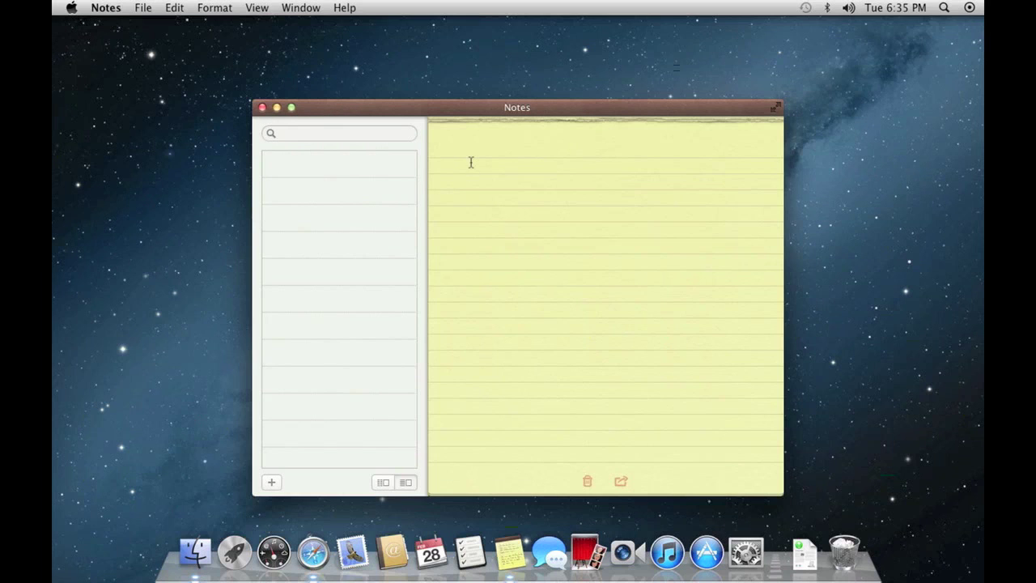
click(262, 108)
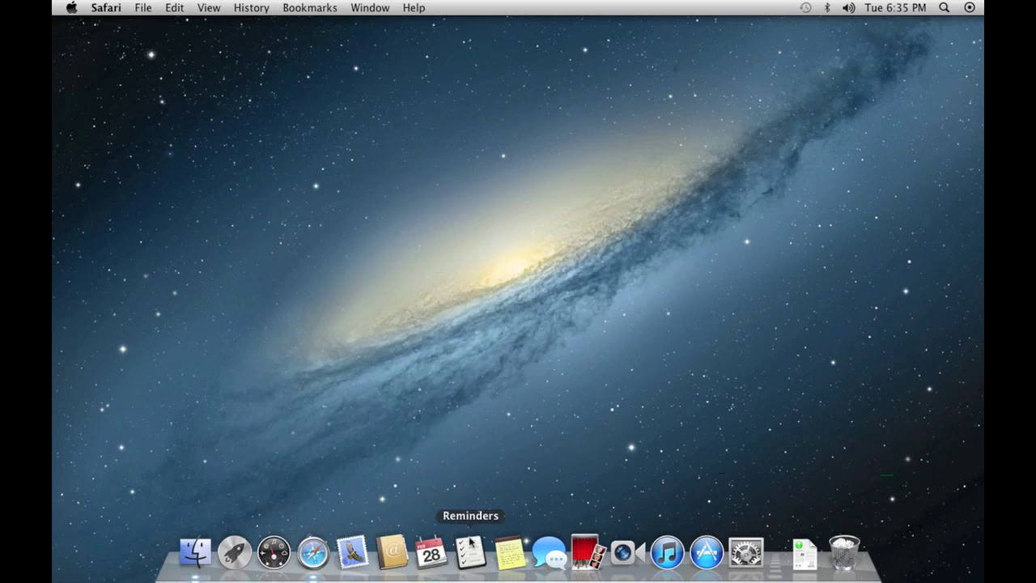
- Open Reminders from Launchpad, and hide and reshow its list sidebar
click(242, 551)
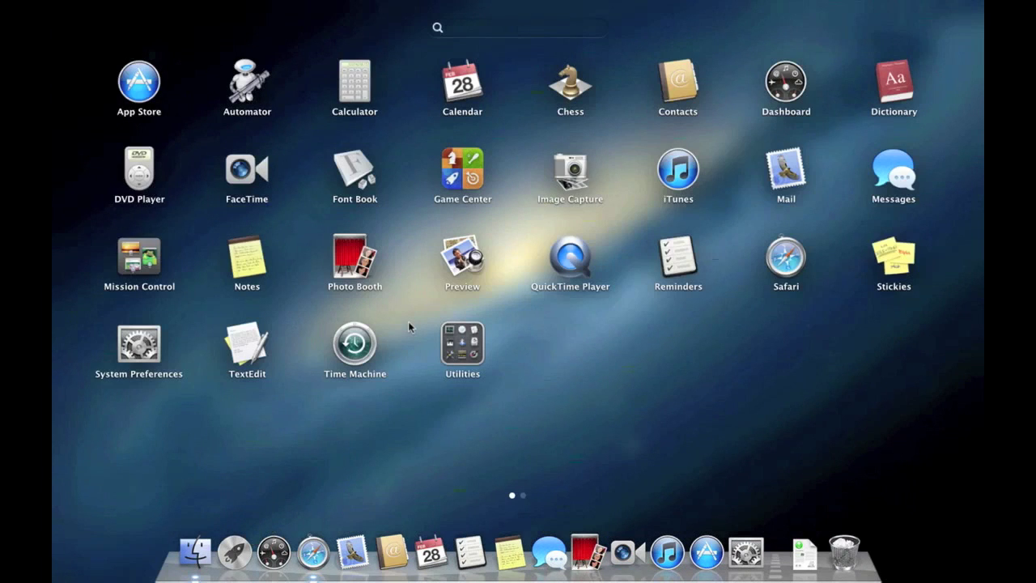
click(674, 261)
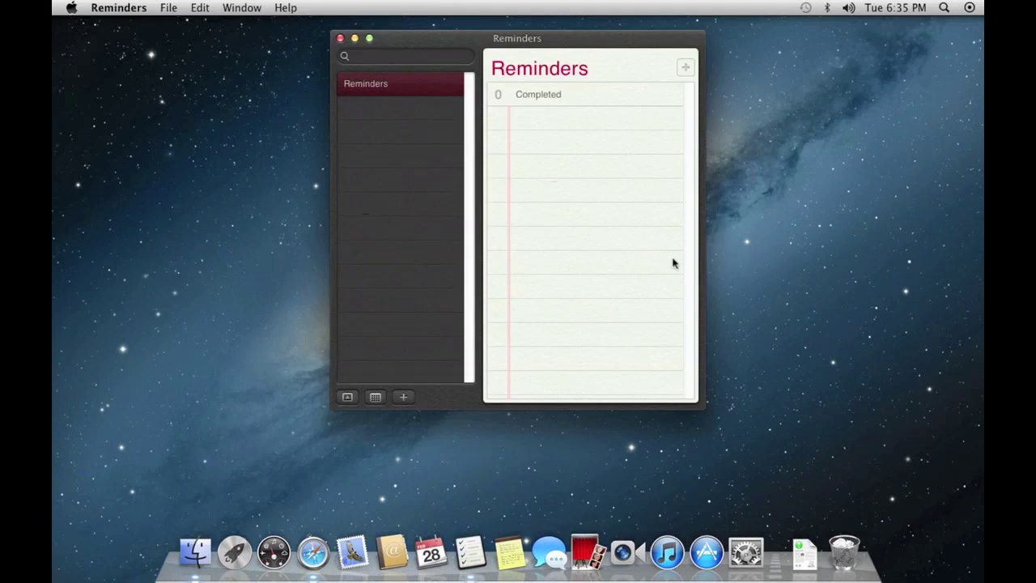
double_click(389, 85)
drag(505, 42, 508, 74)
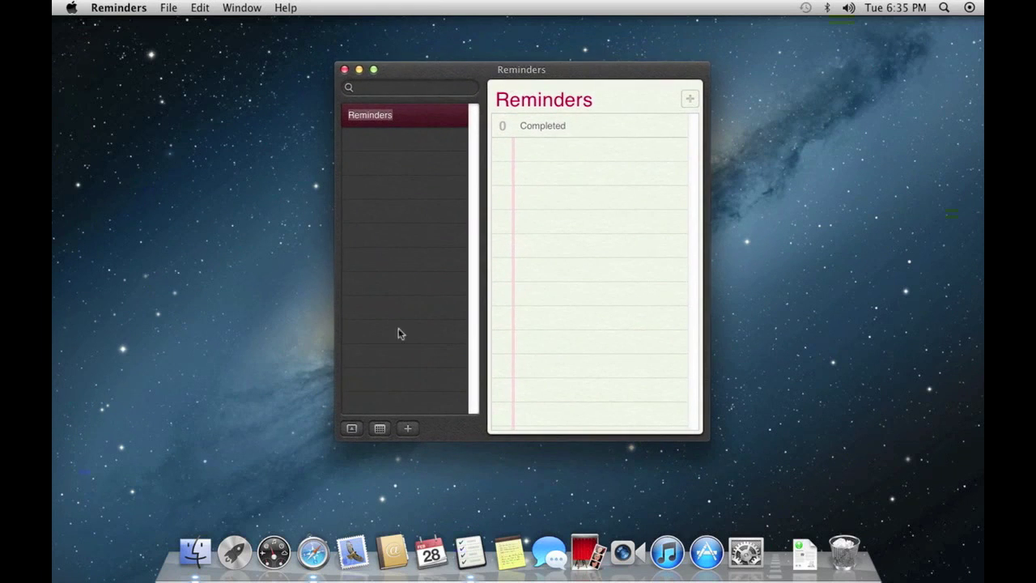
click(352, 429)
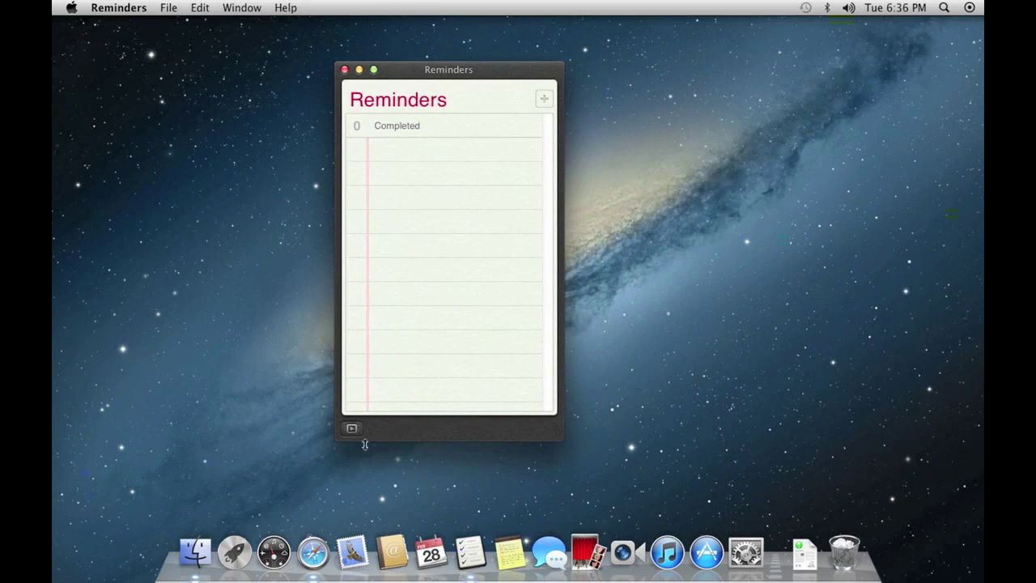
click(352, 428)
- Create a new reminder list named "Lista de la compra"
click(408, 429)
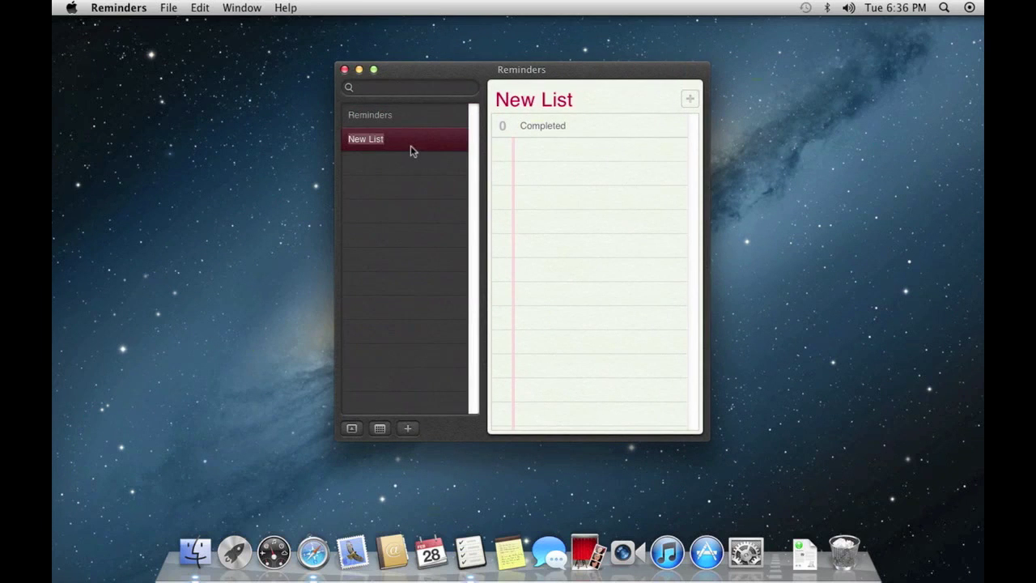
text(Lista de )
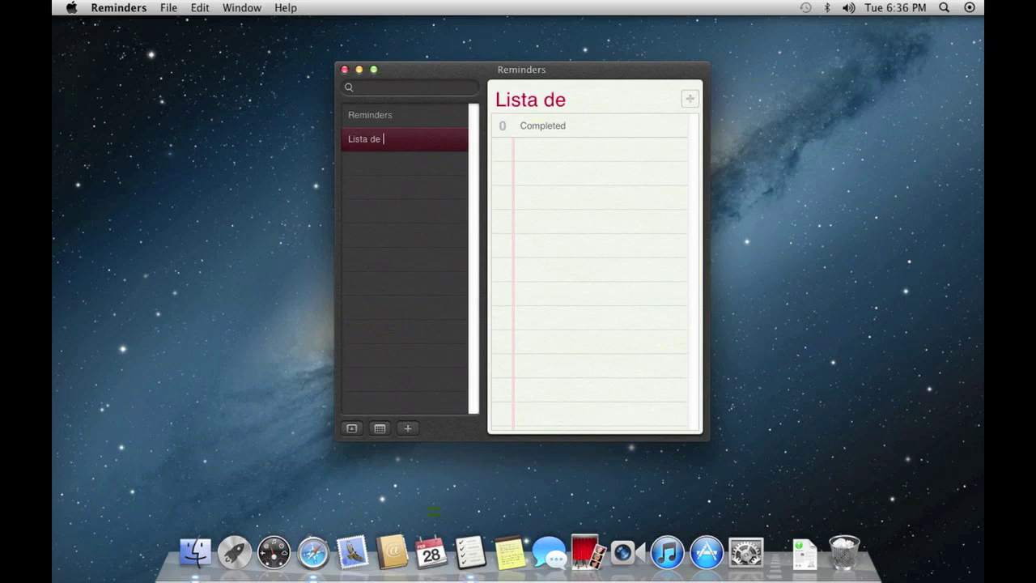
text(la compra)
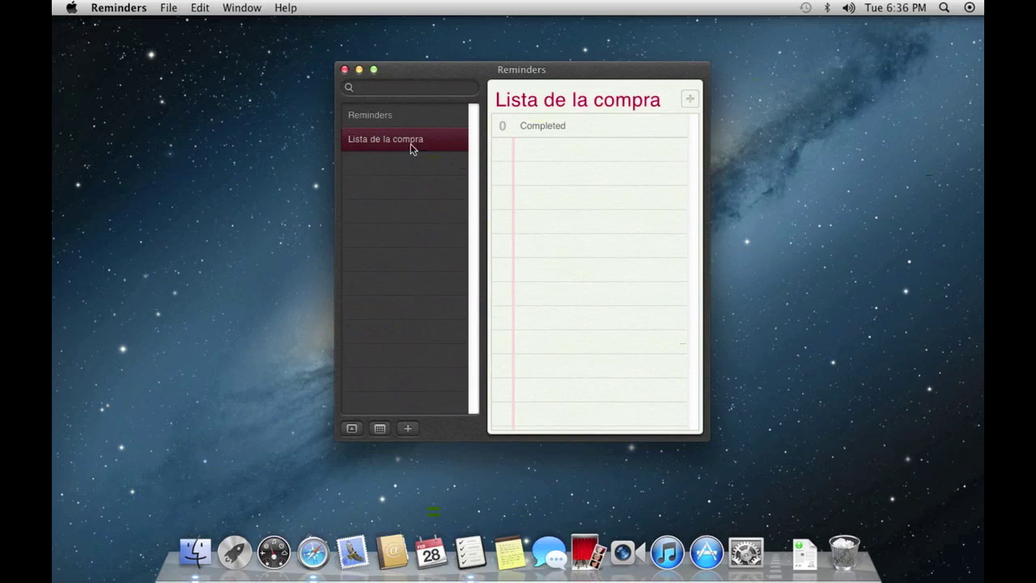
- Add the reminders "Lechuga" and "Arroz" to the shopping list
click(573, 153)
text(Lechuga)
key(super+a)
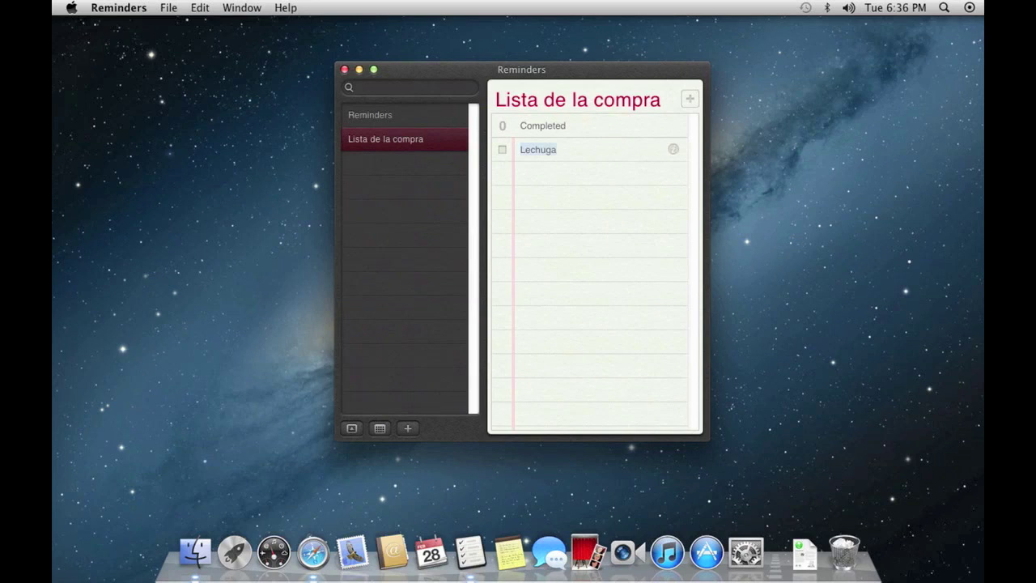
key(Escape)
click(543, 174)
text(Arro)
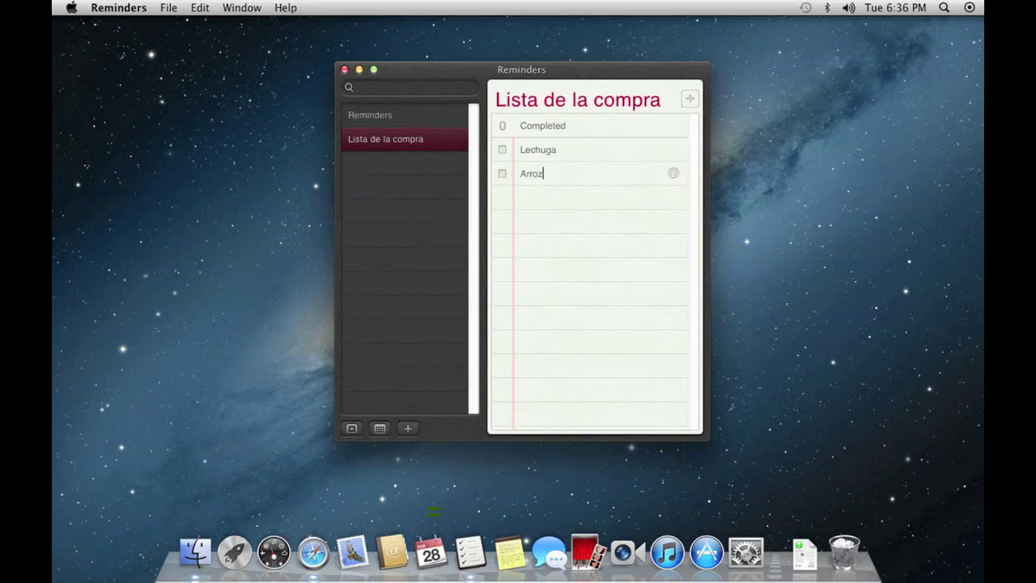
- Finish the "Arroz" reminder, hide the list sidebar and close the Reminders window
text(z)
key(Return)
click(352, 429)
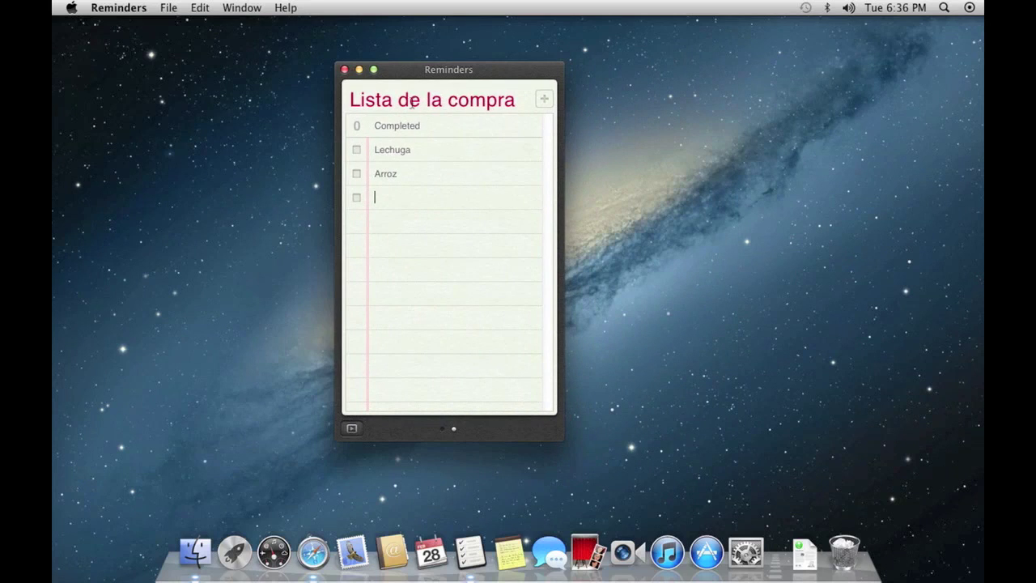
click(345, 70)
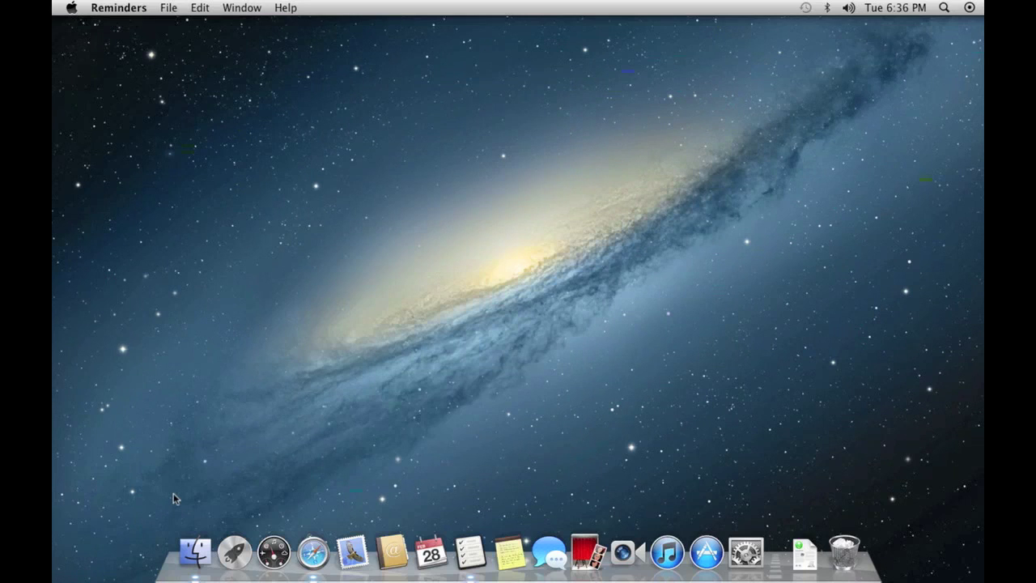
- Open Messages, set the Google Talk status to Available, and close the buddy list window
click(549, 569)
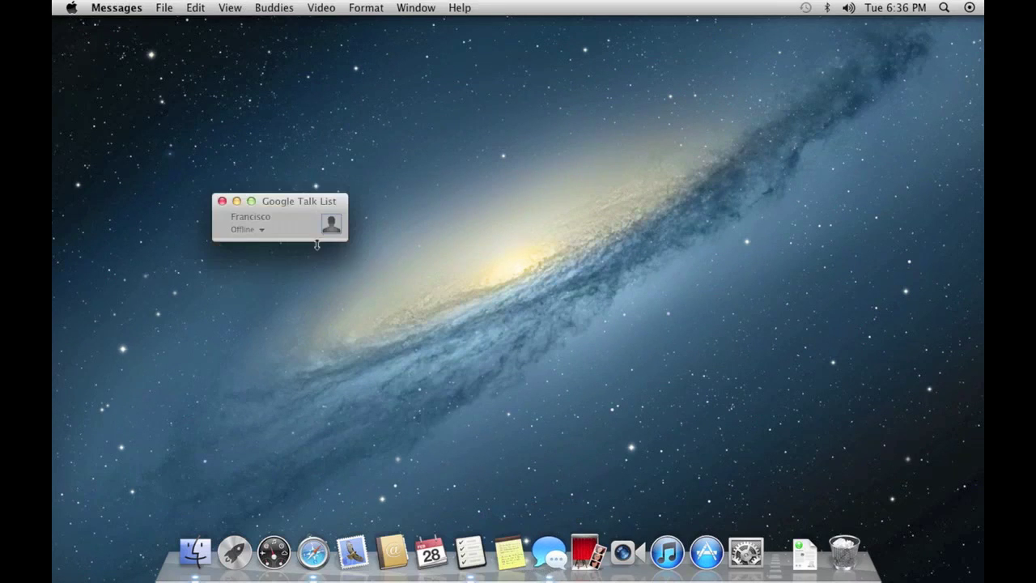
drag(299, 202, 509, 159)
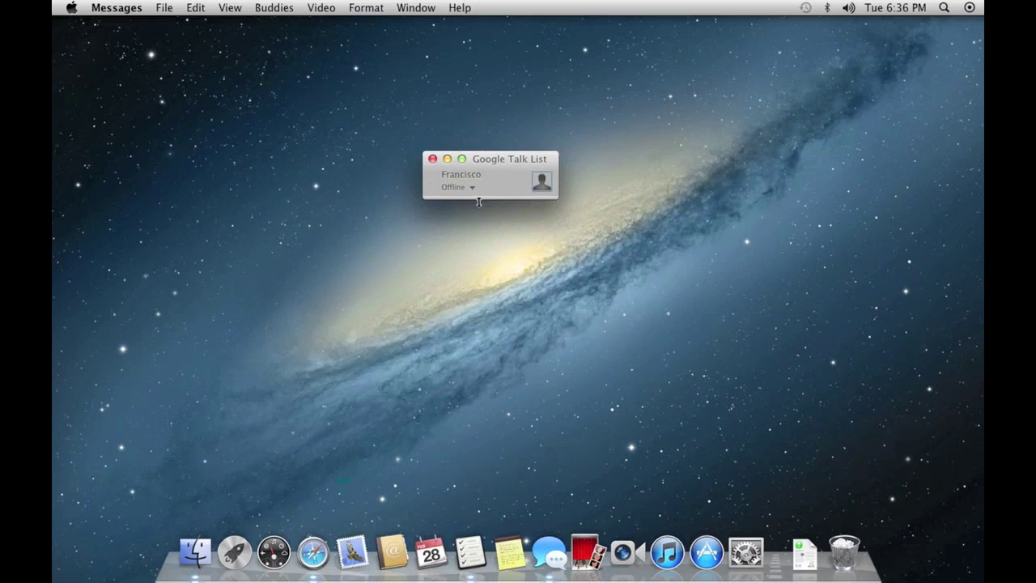
click(454, 188)
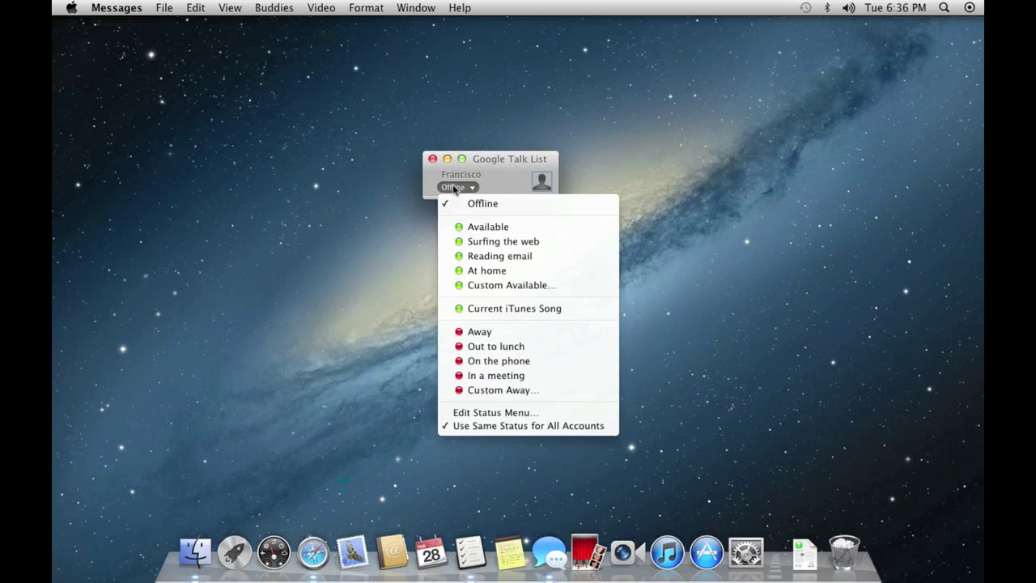
click(490, 228)
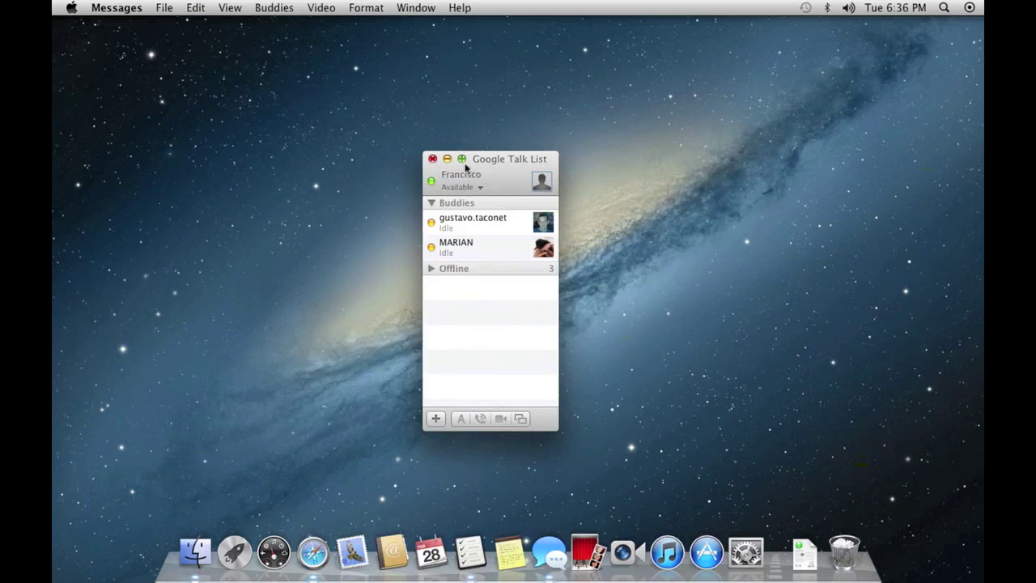
drag(489, 164, 594, 181)
click(538, 178)
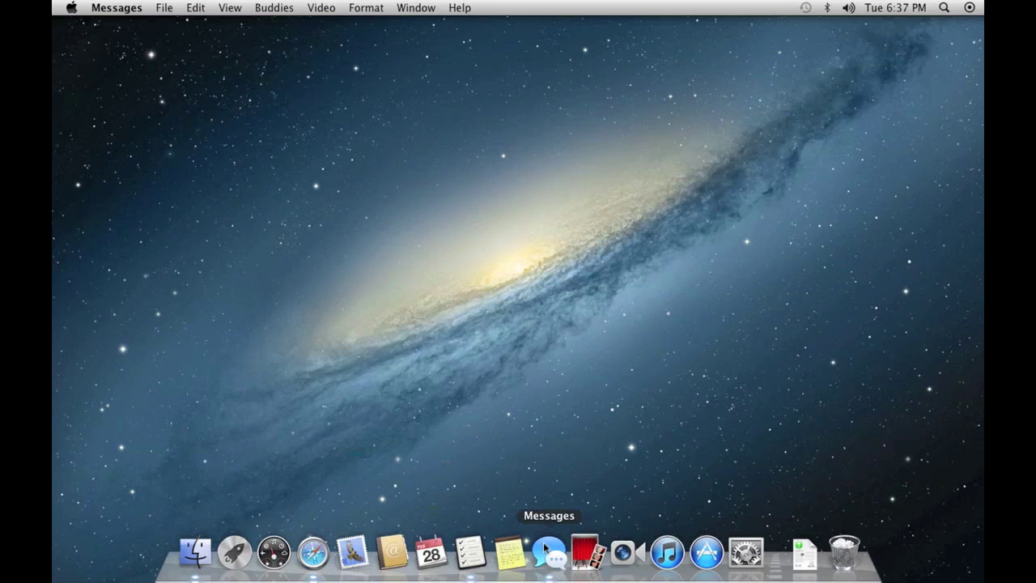
- Switch to Safari, load todosobretumac.com and dismiss the Google Translate bar
click(314, 552)
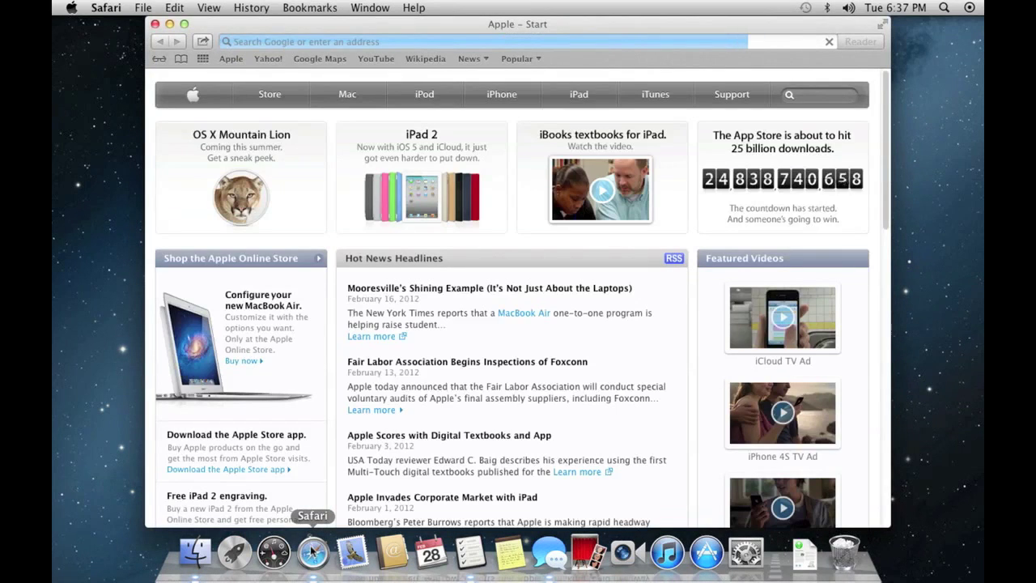
click(397, 41)
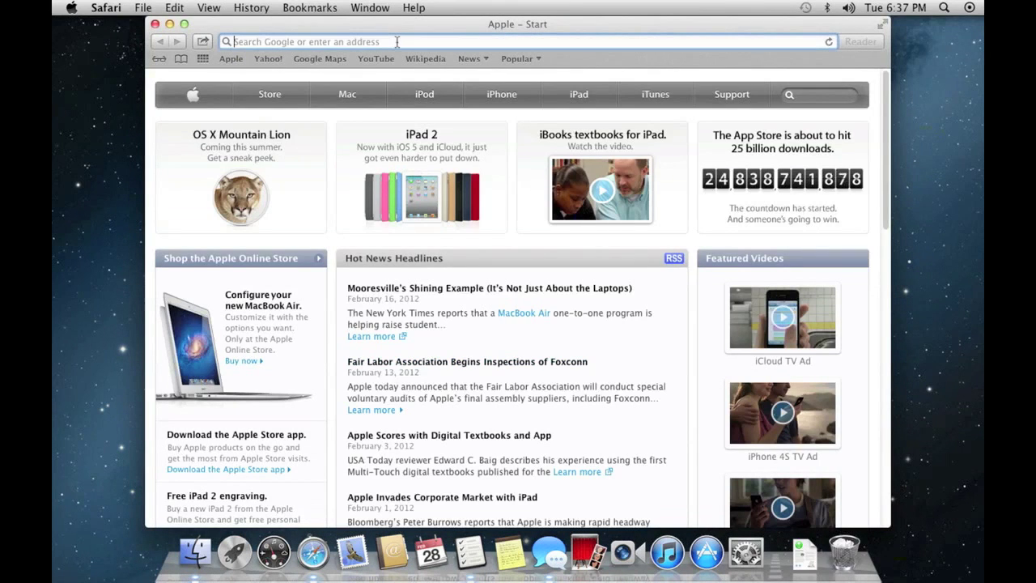
text(todosobretumac.com/)
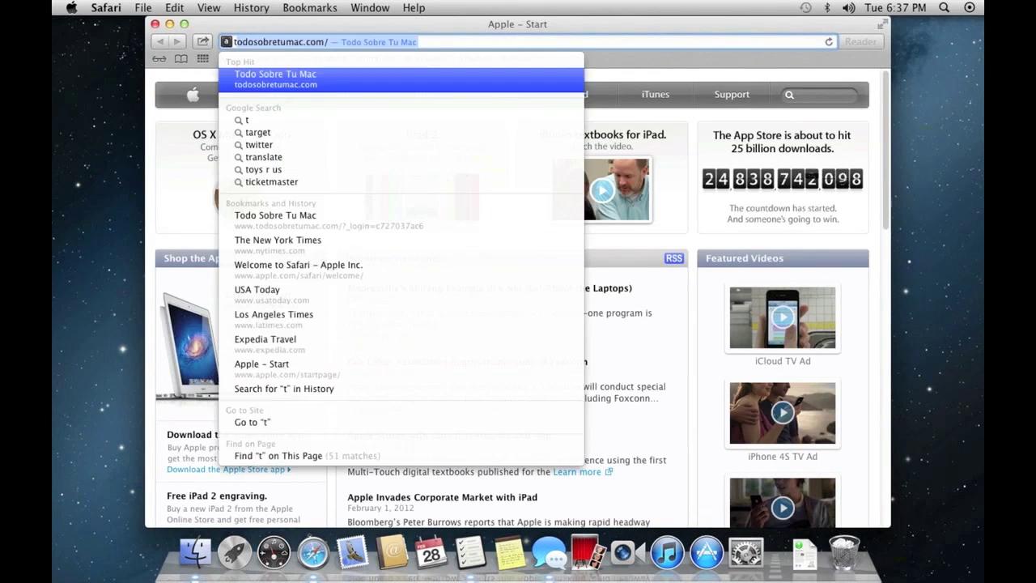
key(Return)
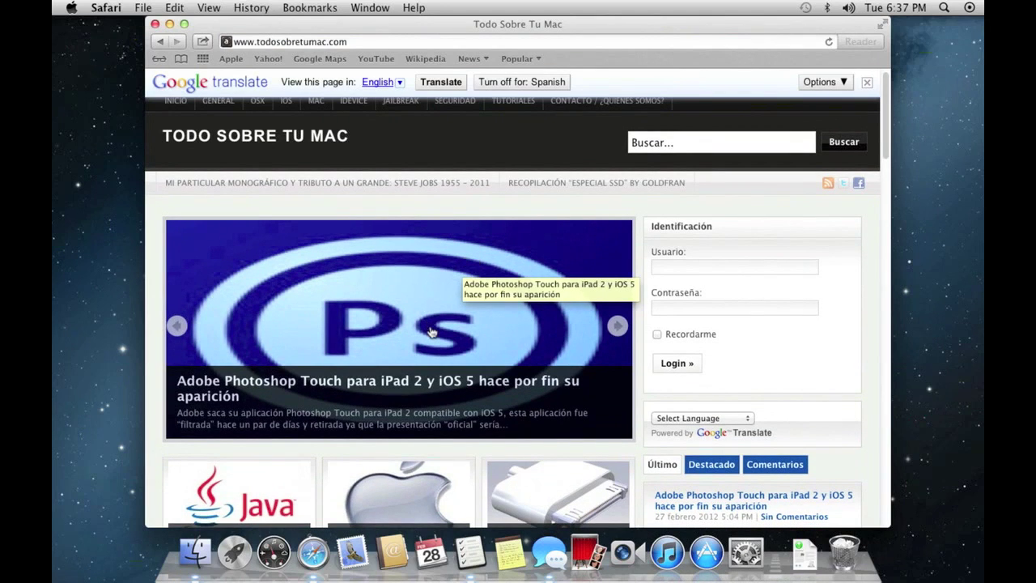
click(867, 82)
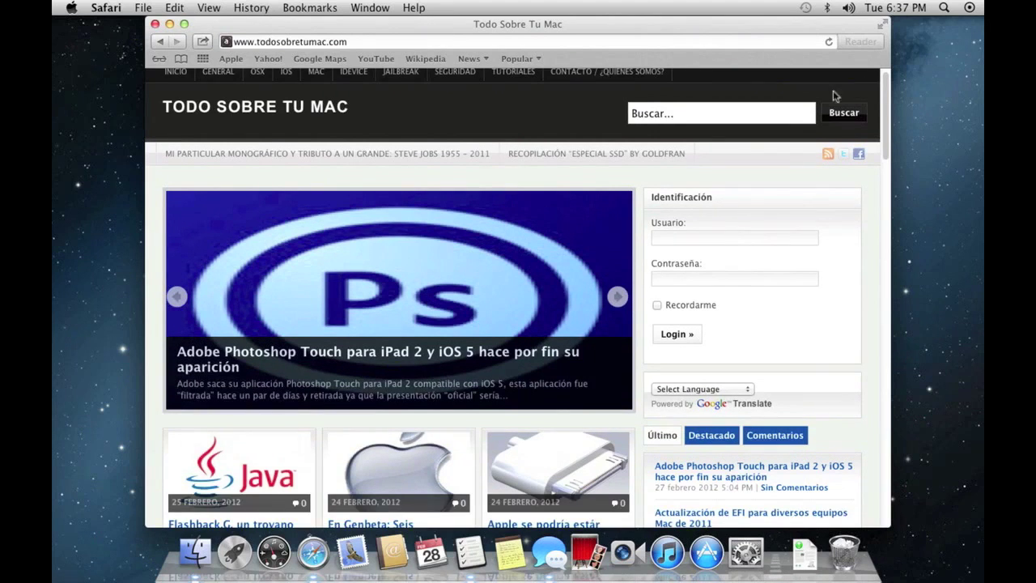
- Open the featured article on Adobe Photoshop Touch for iPad 2 and skim through it
click(378, 293)
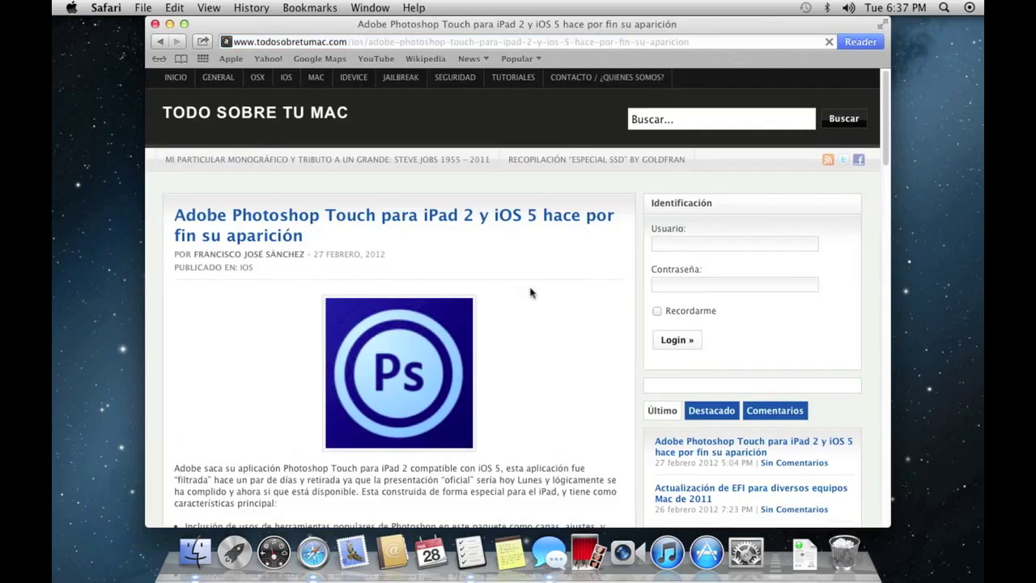
scroll(527, 294, down, 5)
scroll(531, 292, down, 15)
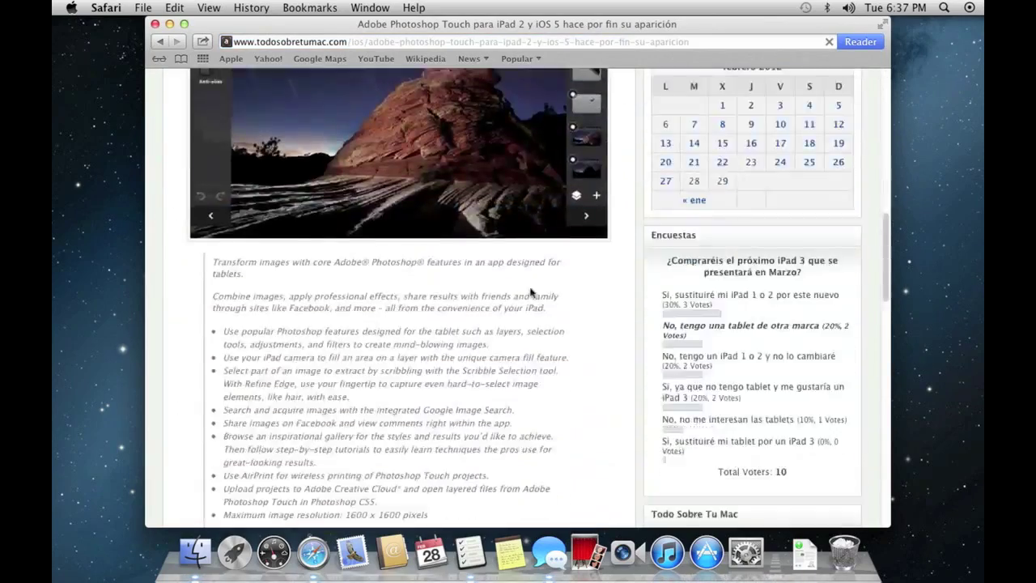
scroll(531, 289, up, 20)
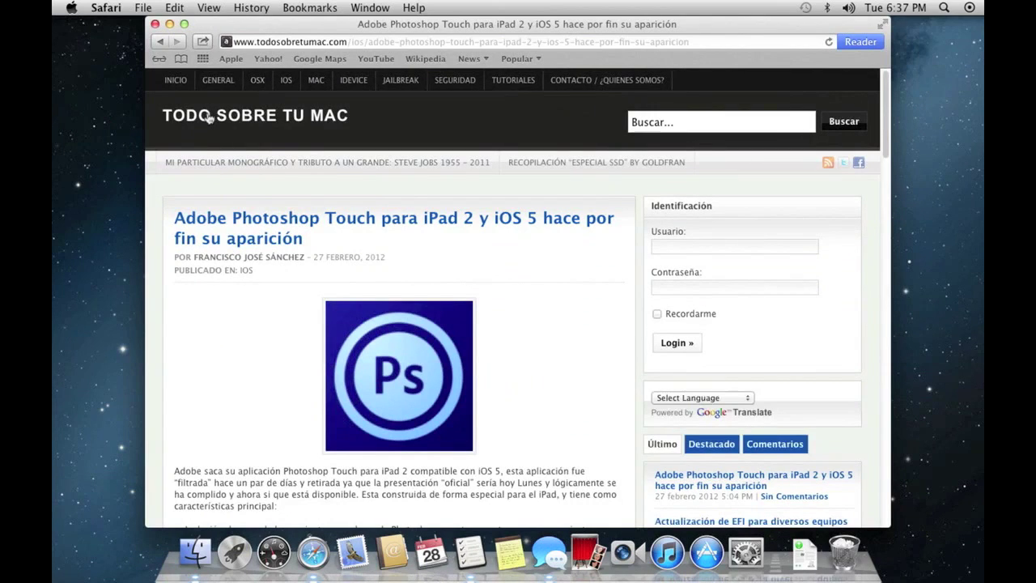
- Share the article page to Twitter with the text "Estoy viendo un artículo de TSTM donde hablan de Photoshop Touch"
click(311, 46)
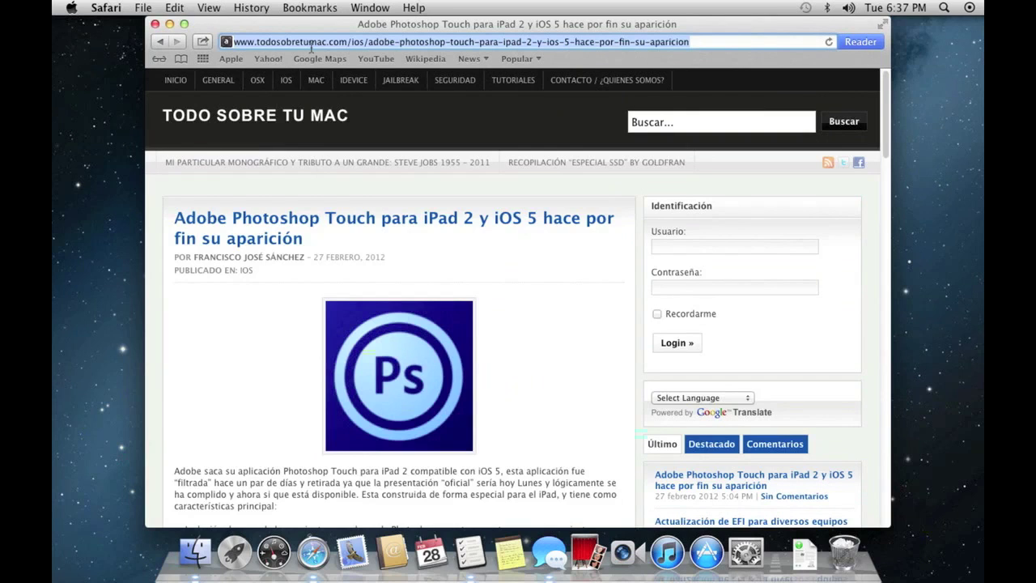
click(203, 42)
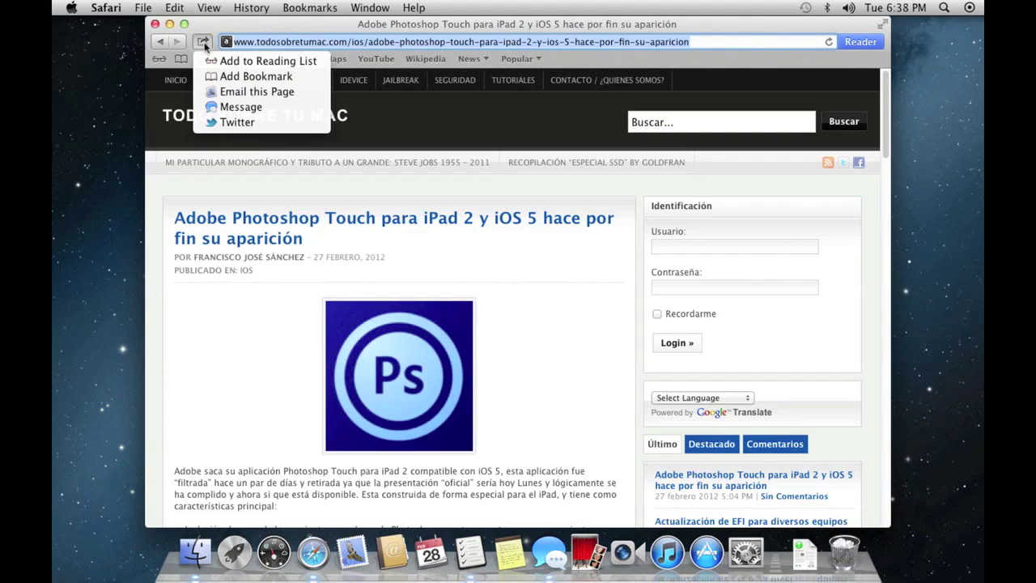
click(280, 122)
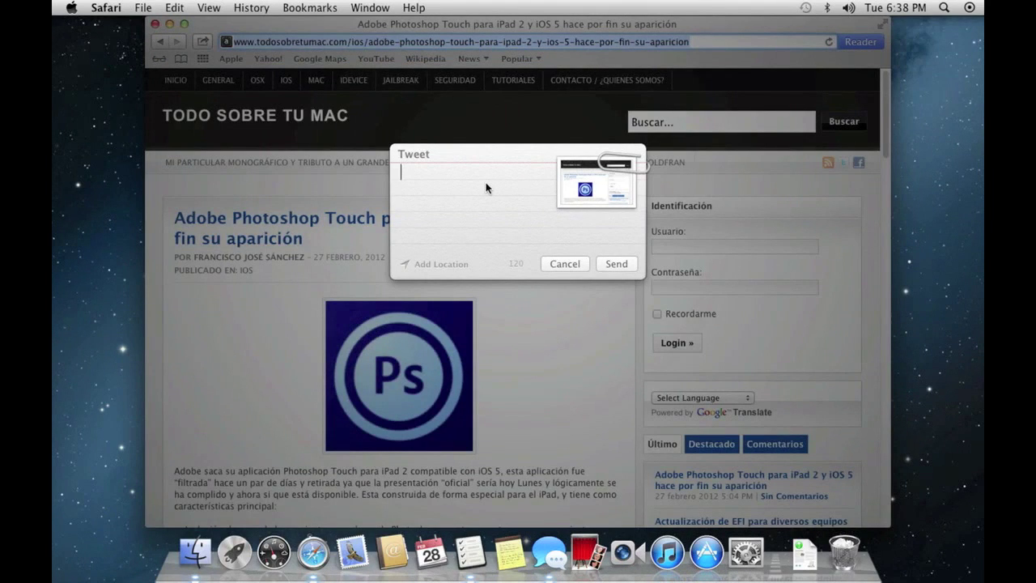
text(Estoy viendo un articulo de TSTM )
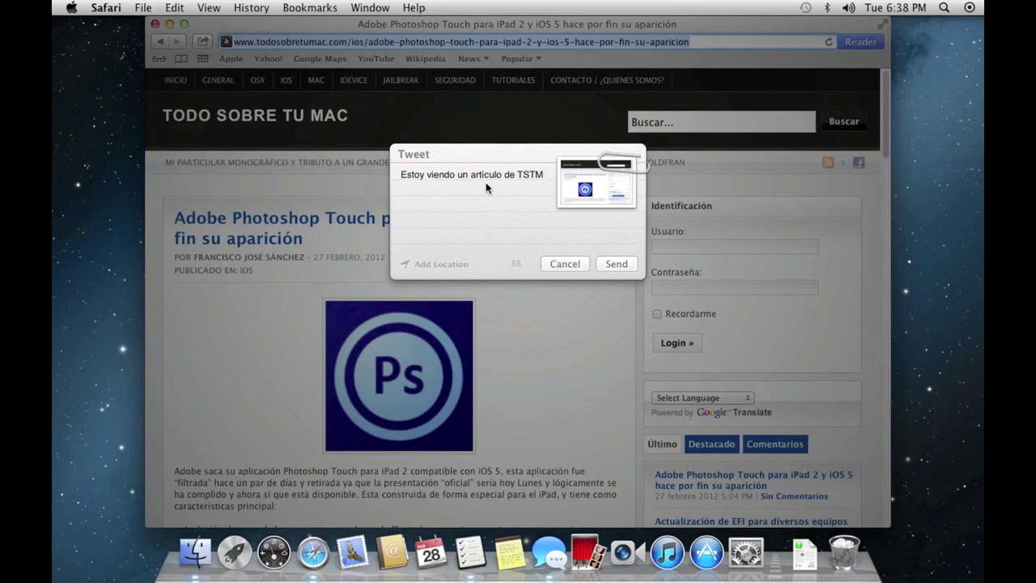
text(donde hablan de Photoshop Touch)
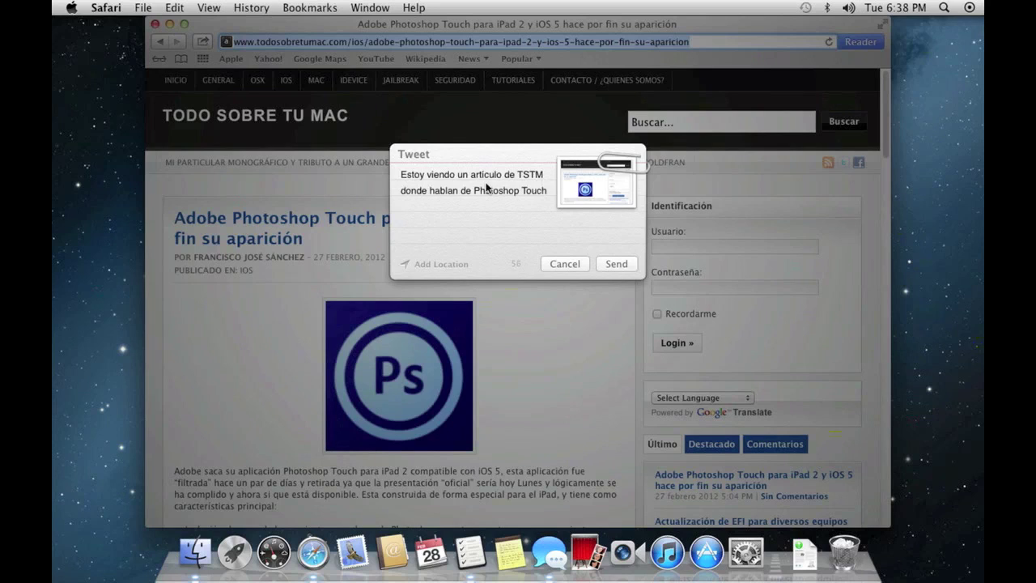
- Request adding the current location to the tweet, open the privacy preferences from the location prompt, and send the tweet
click(414, 267)
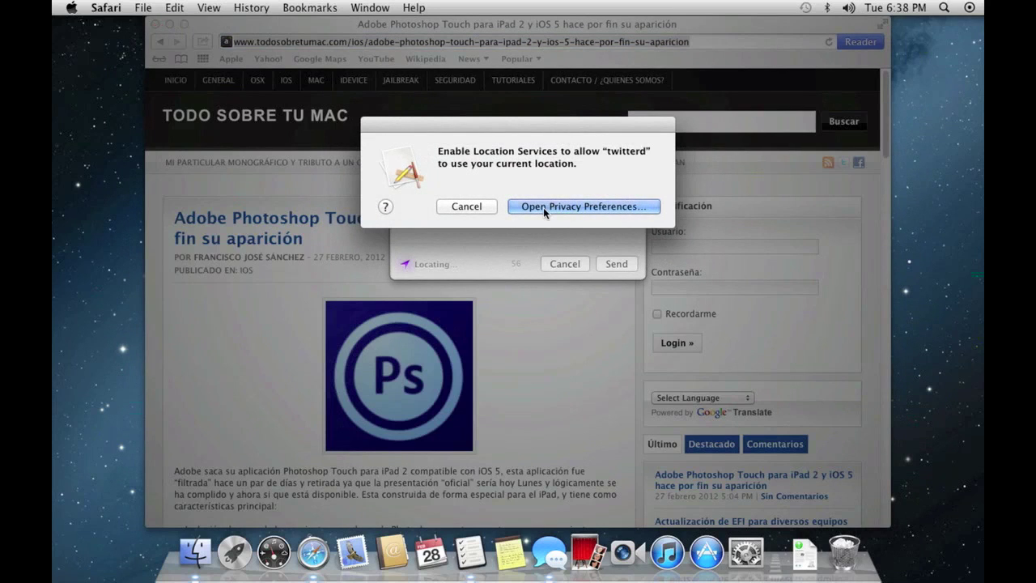
click(600, 205)
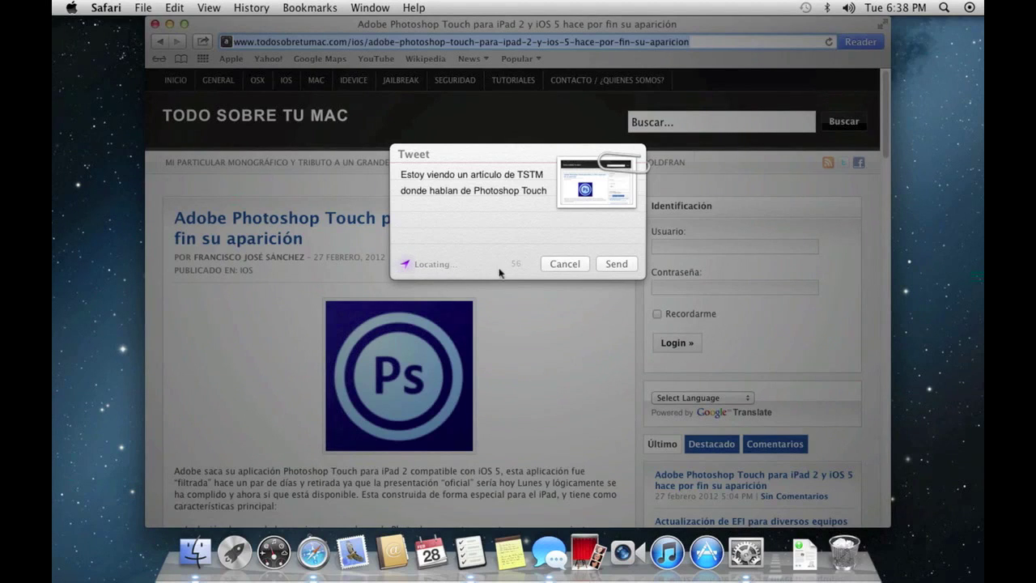
click(618, 265)
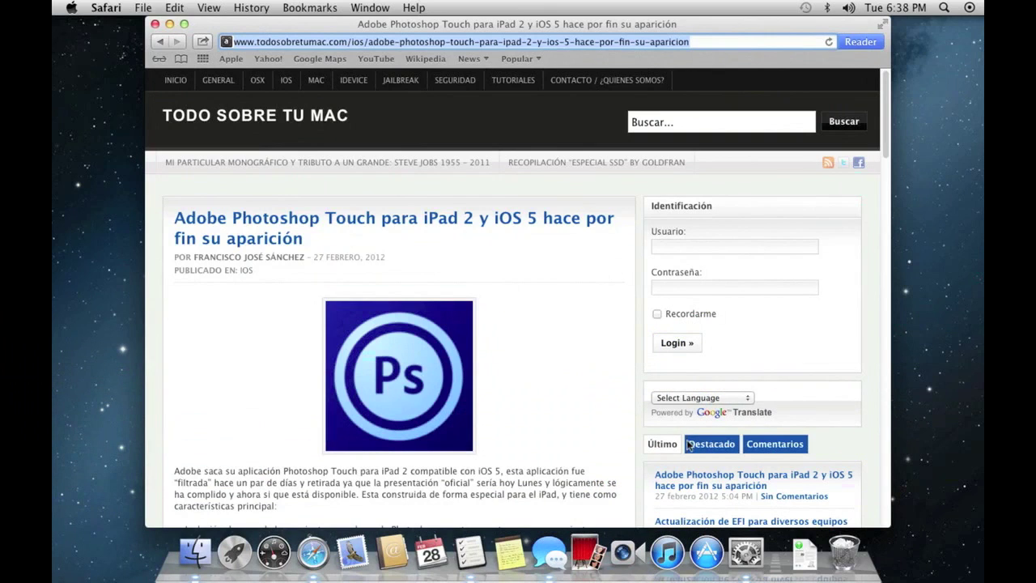
- Open the Twitter app from the second page of Launchpad
click(188, 555)
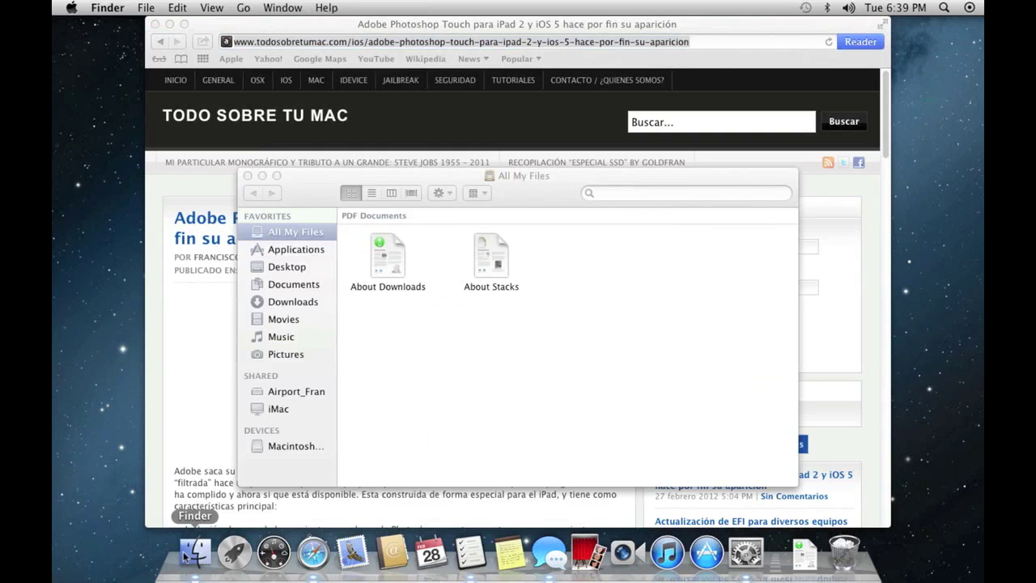
click(235, 553)
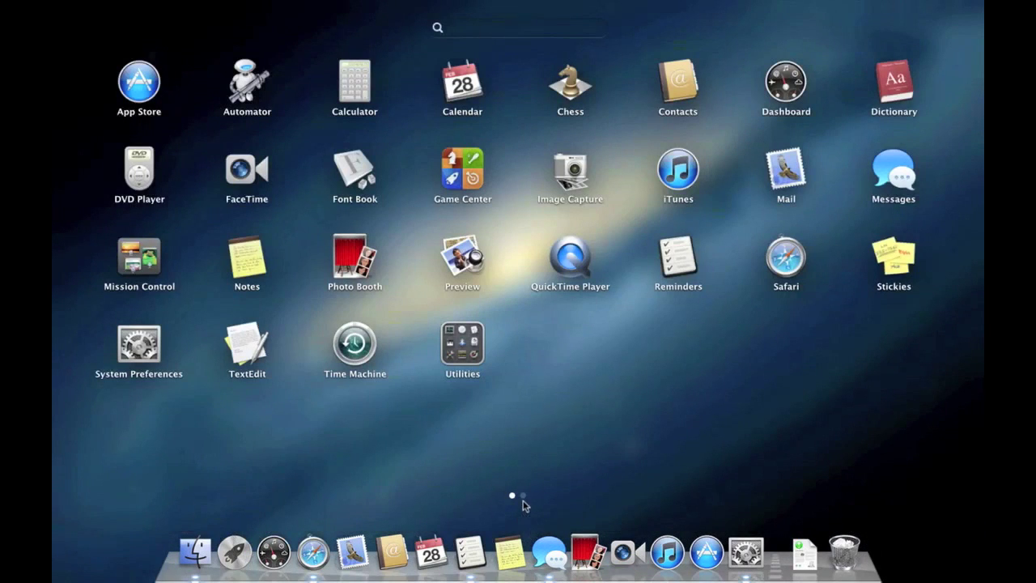
click(523, 505)
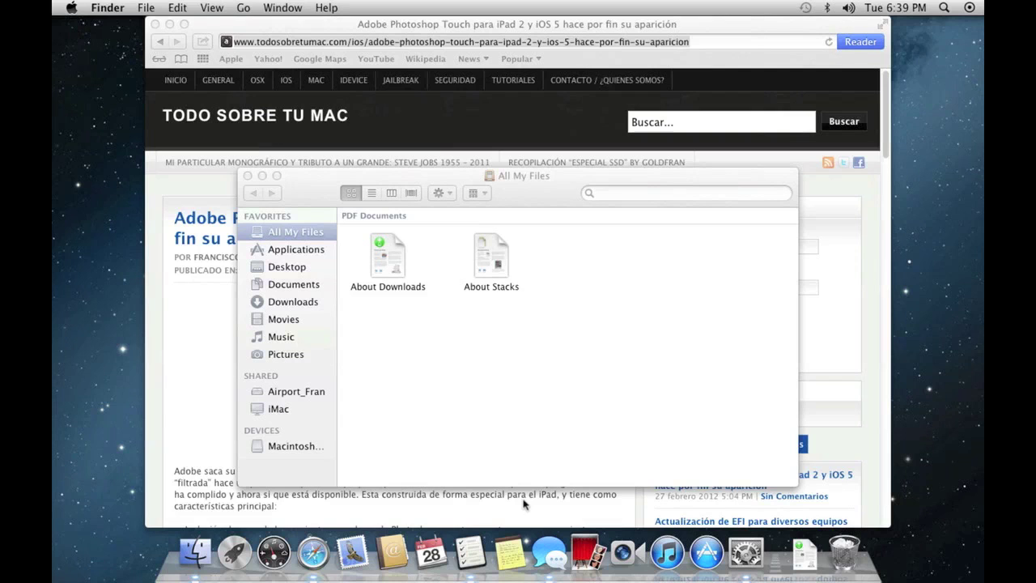
click(231, 568)
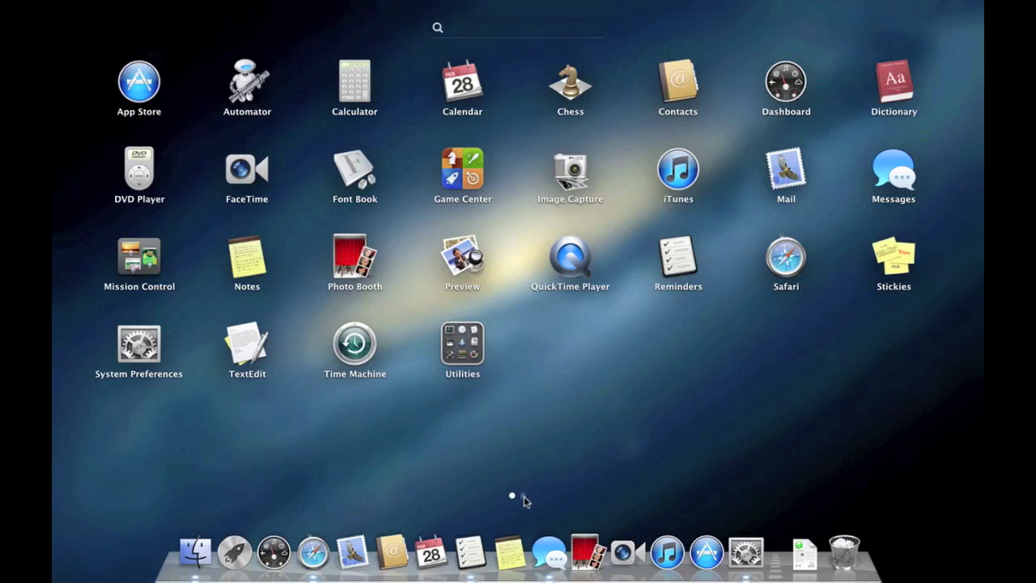
click(523, 496)
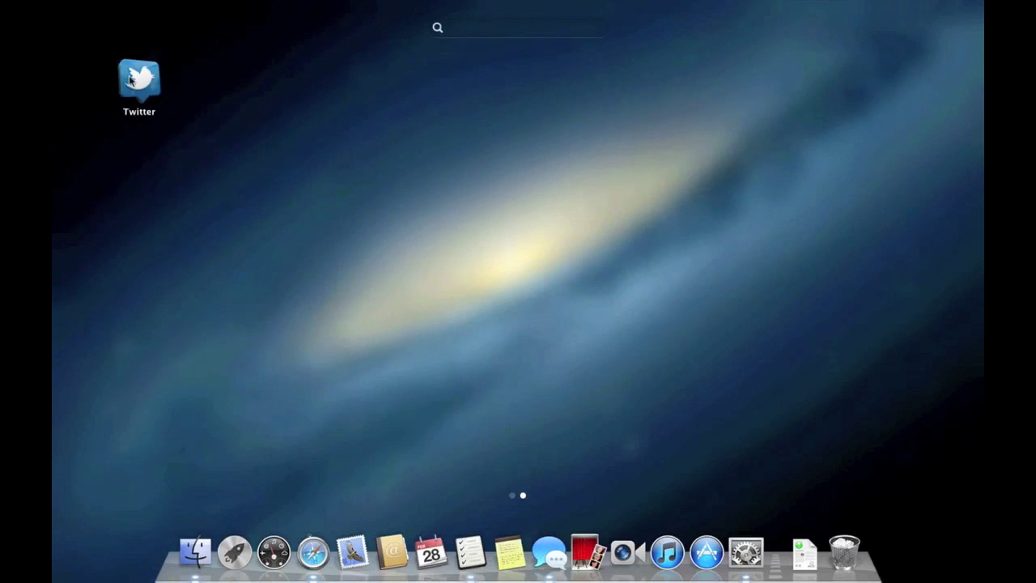
click(130, 79)
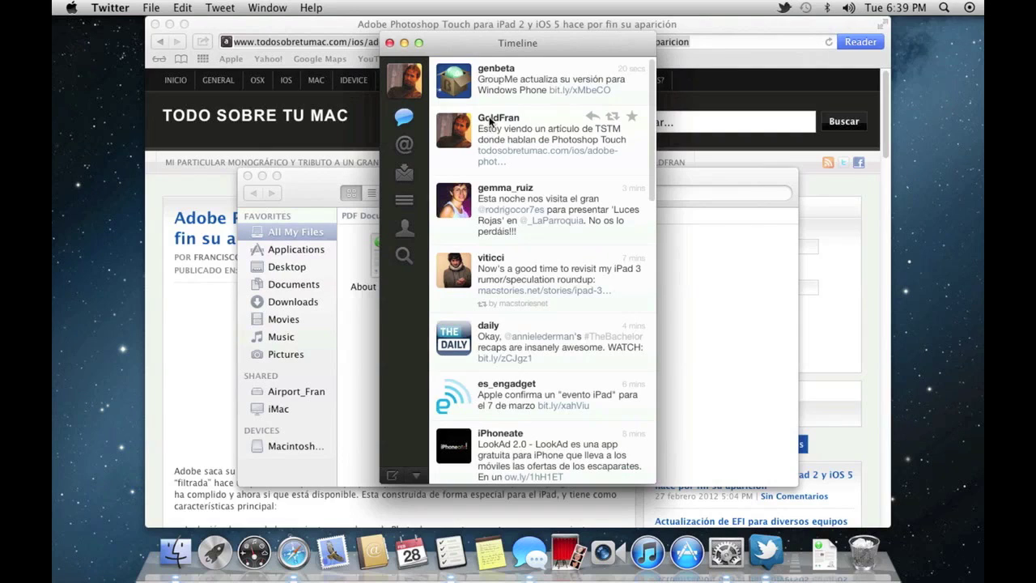
- Check the shared Photoshop Touch tweet and its article link in the timeline, and close the Twitter window
drag(497, 132, 525, 155)
click(525, 155)
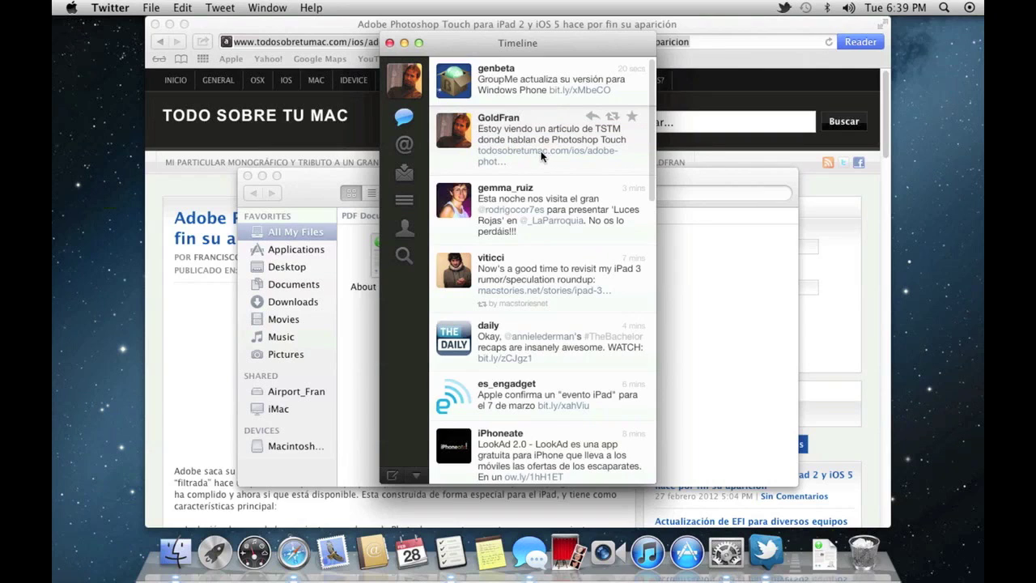
click(613, 117)
click(568, 142)
click(389, 42)
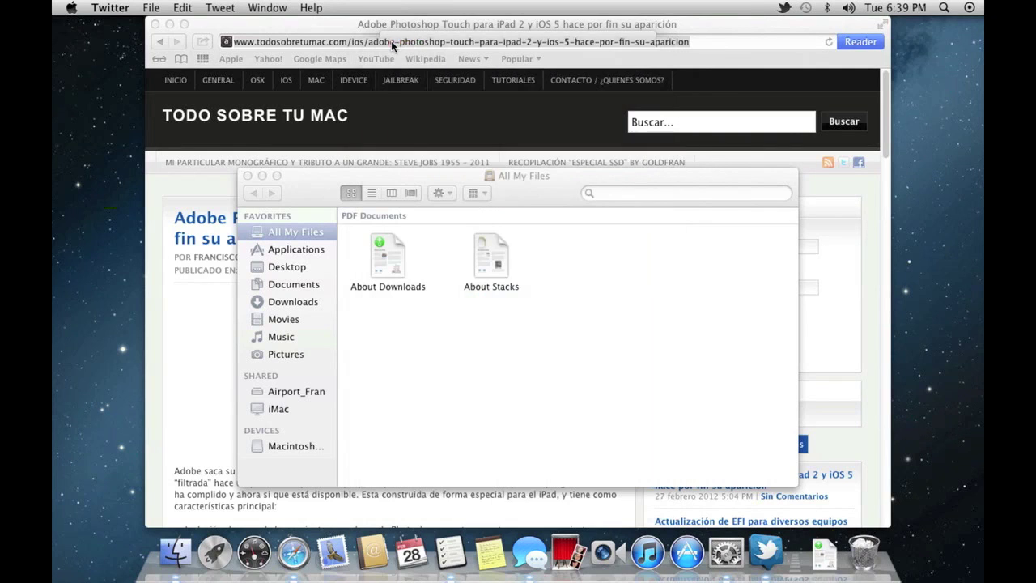
- Return to Safari, view the Photoshop Touch article in Reader mode down to its closing notes, and exit Reader
click(262, 26)
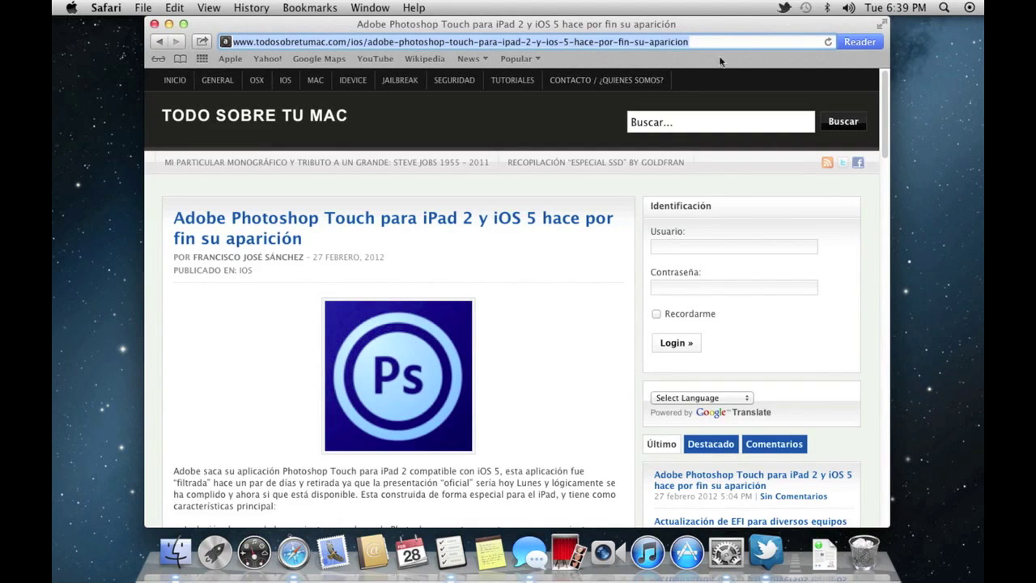
click(860, 42)
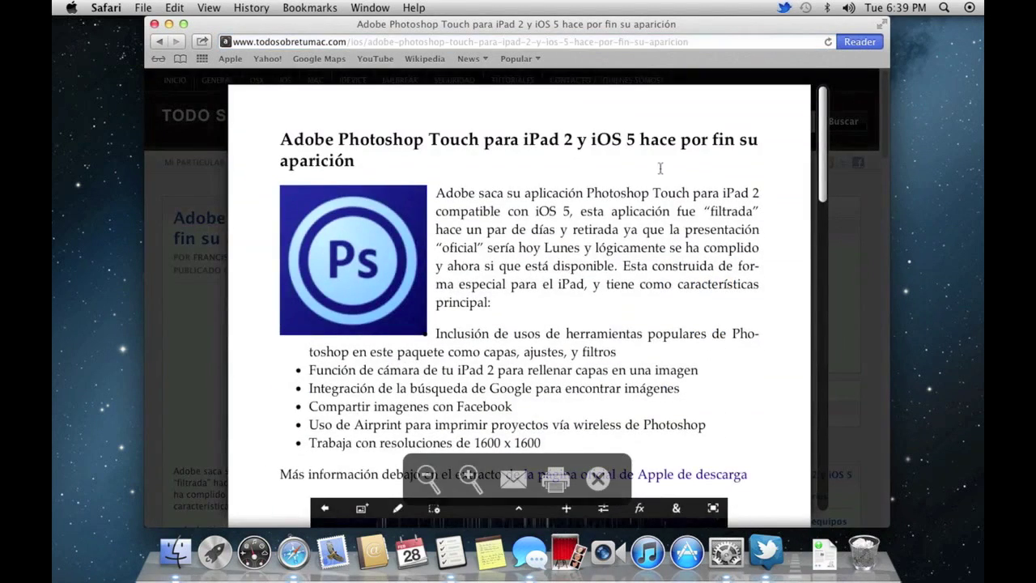
scroll(539, 232, down, 10)
scroll(538, 232, down, 15)
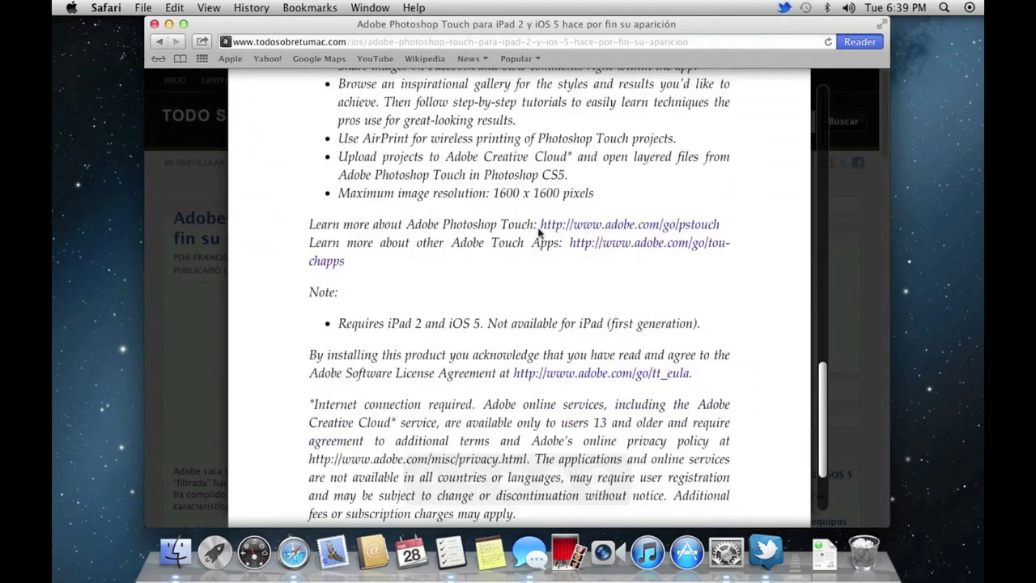
key(Home)
key(Escape)
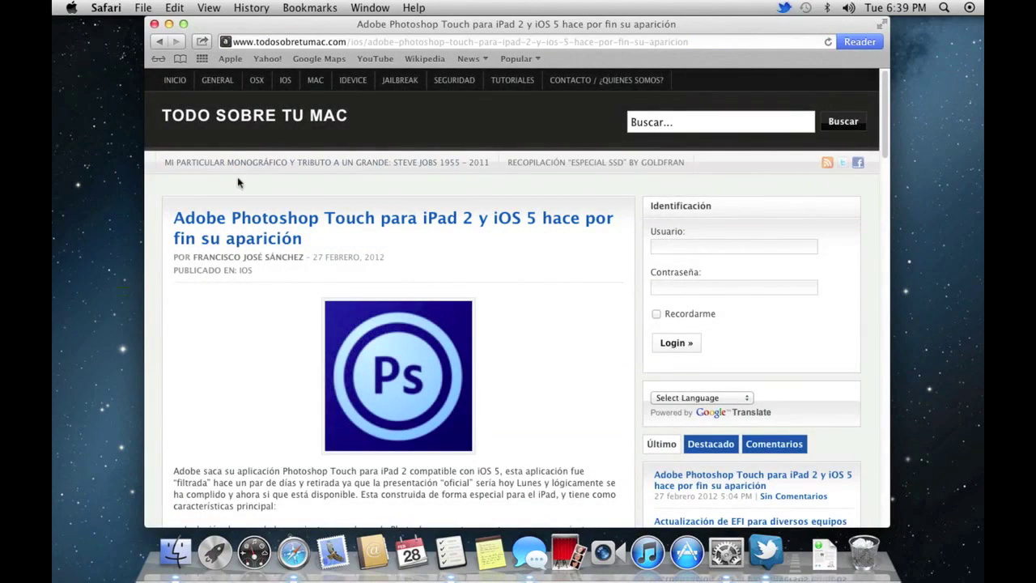
- Quit Safari, view the options of Twitter's status menu, and quit Twitter
key(cmd+q)
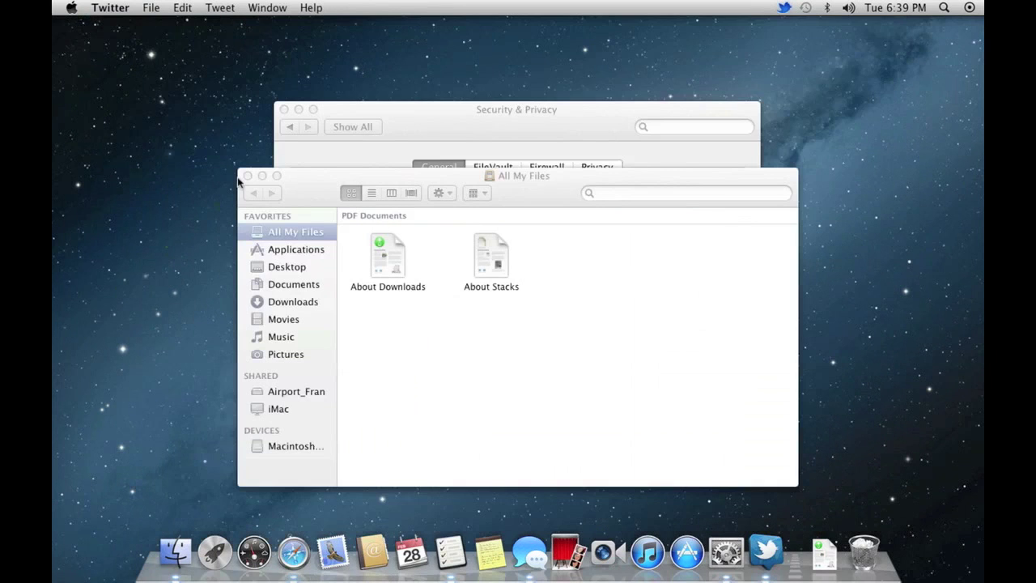
click(783, 9)
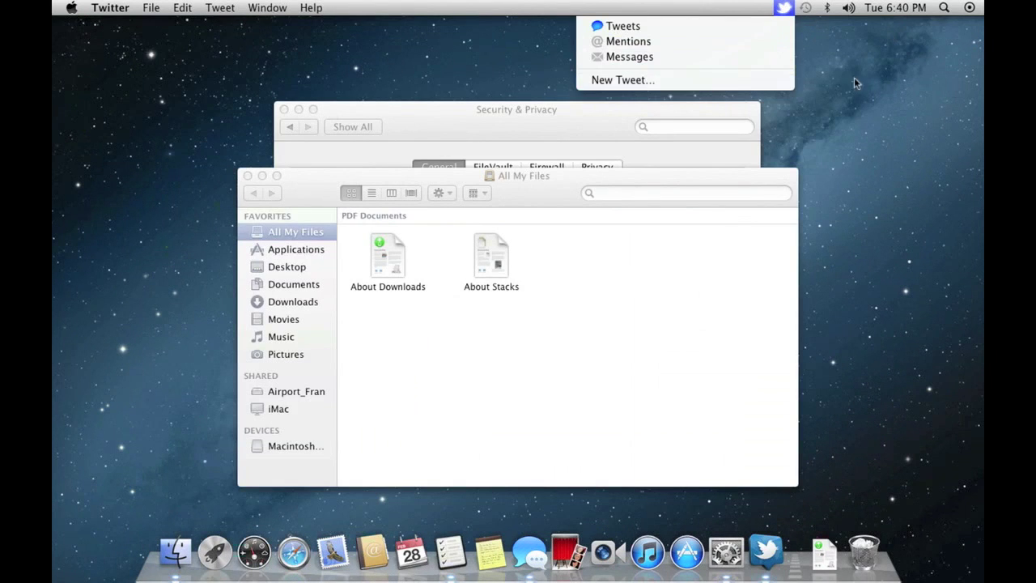
click(881, 74)
right_click(769, 544)
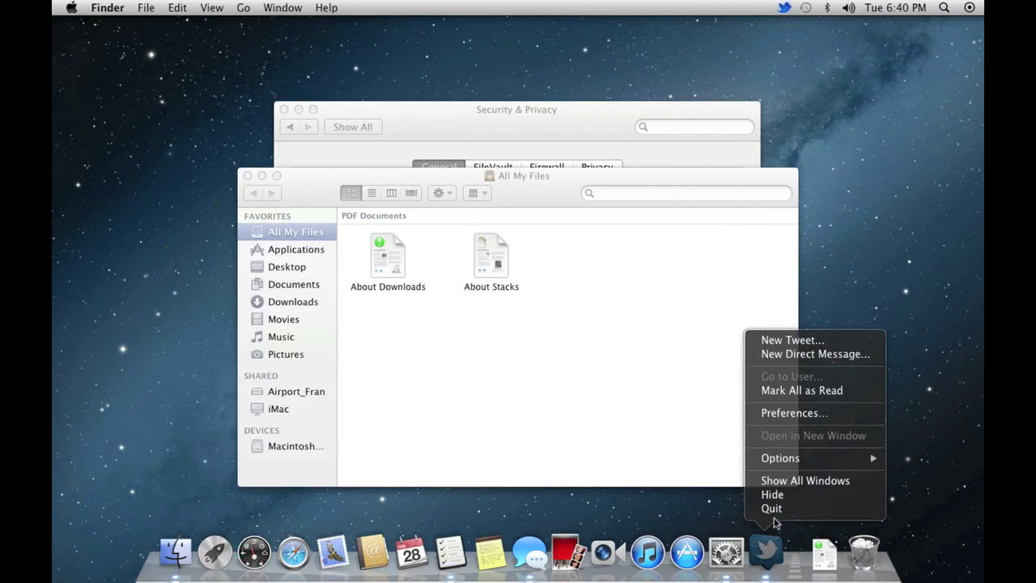
click(775, 516)
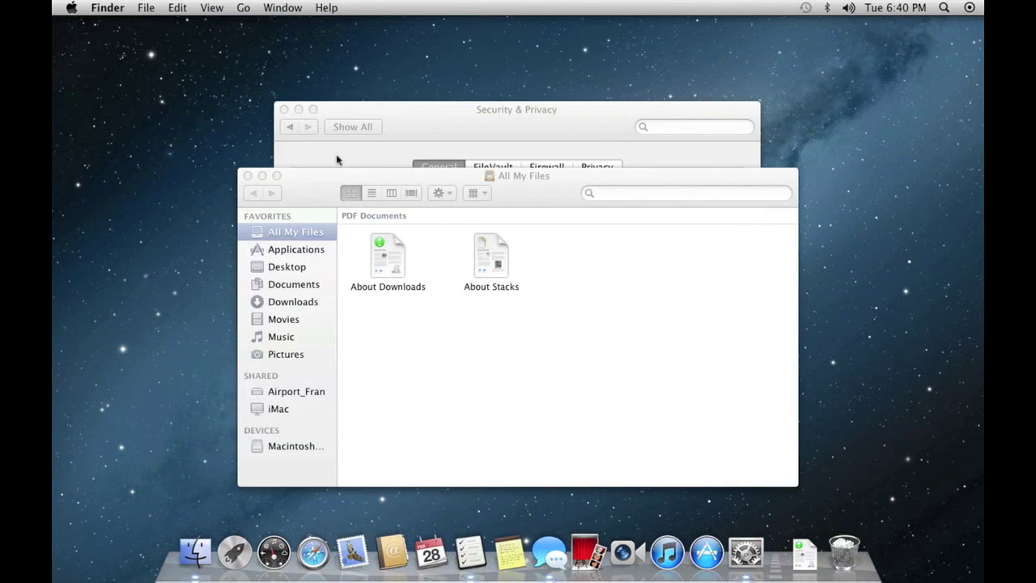
- In Finder, view the Documents folder, select About Downloads in All My Files, and close the window
click(429, 350)
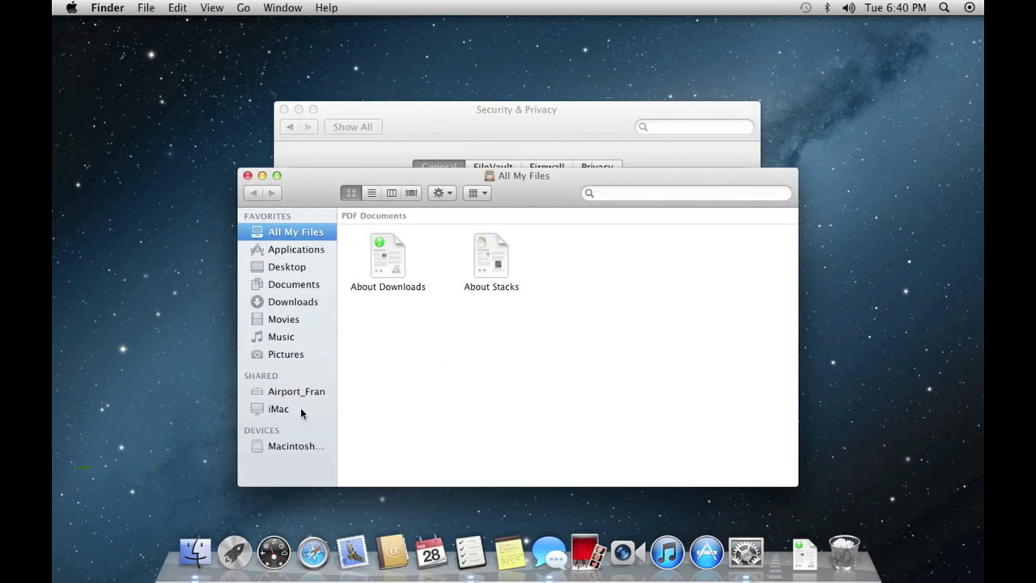
click(308, 285)
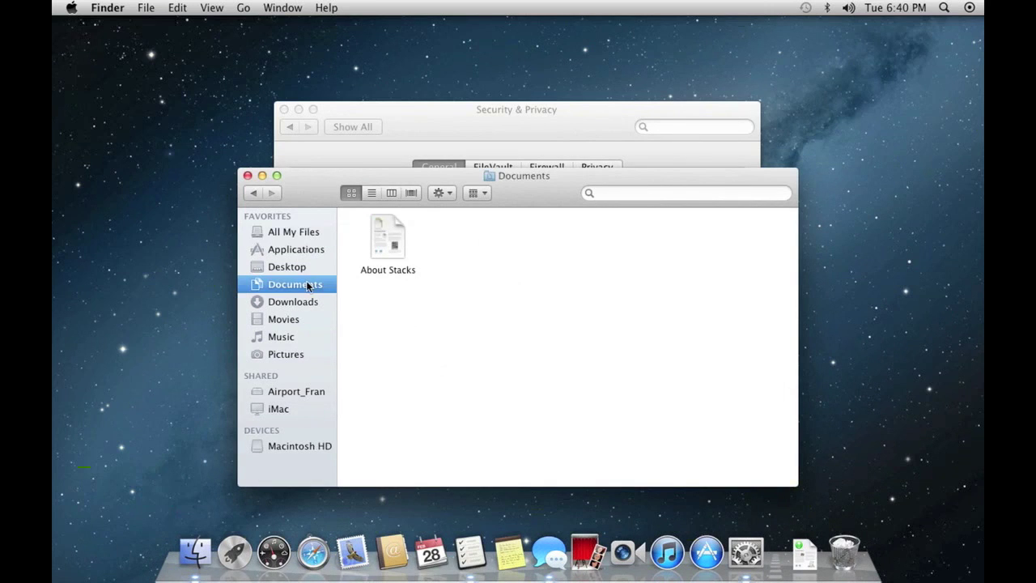
click(295, 233)
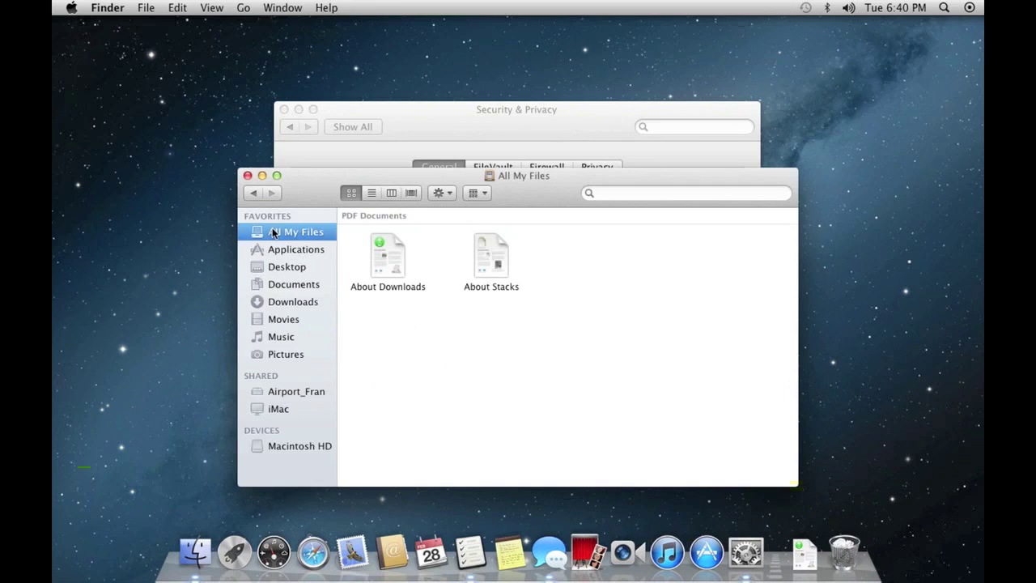
click(393, 294)
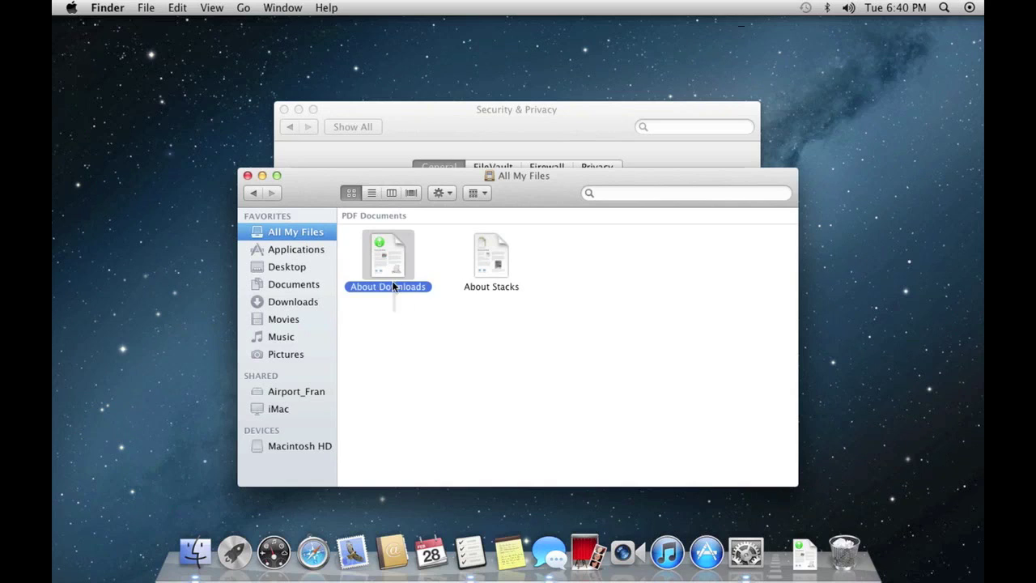
click(247, 176)
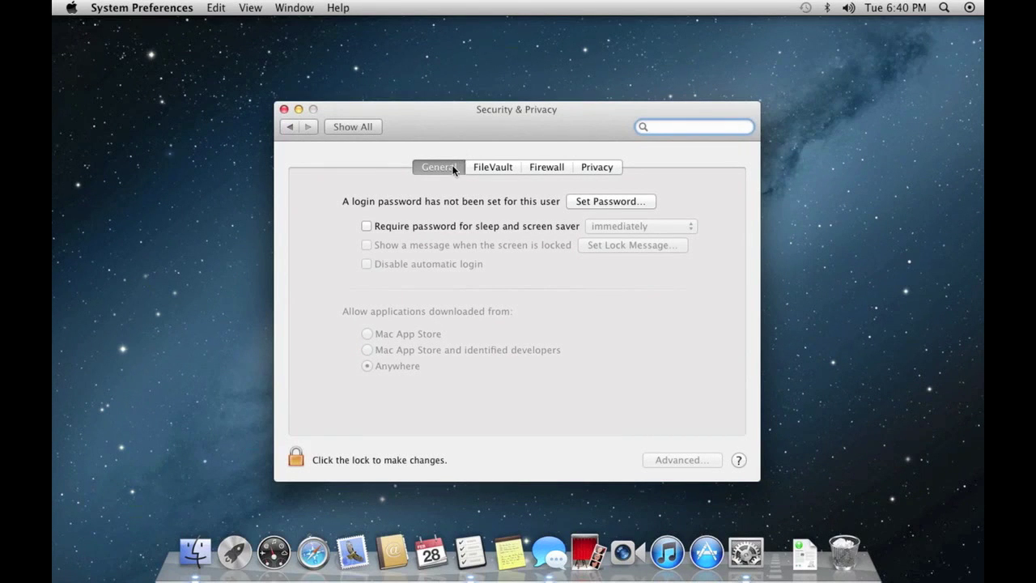
- Unlock the Security & Privacy settings for changes and return to the overview of all preferences
click(298, 460)
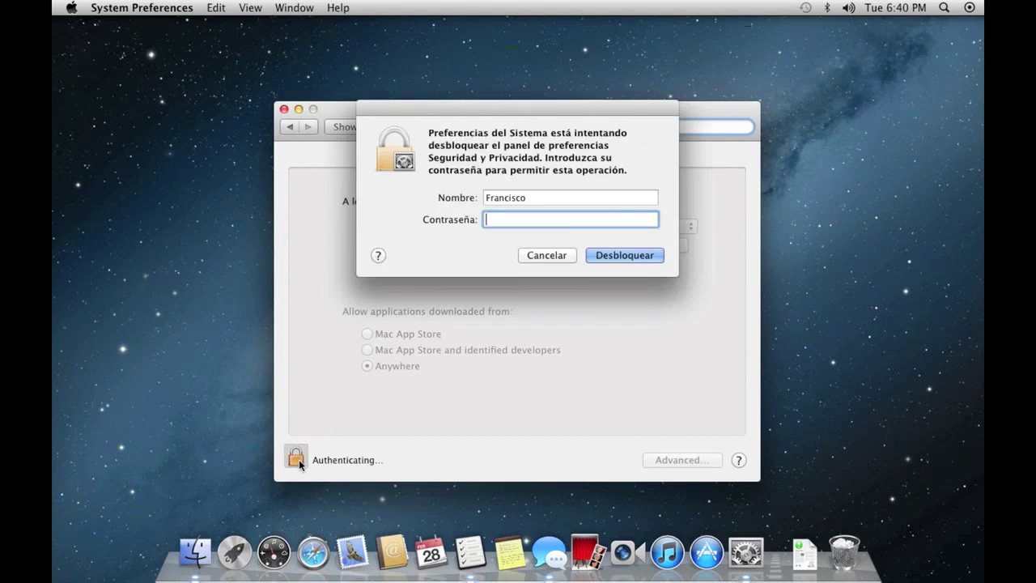
key(Return)
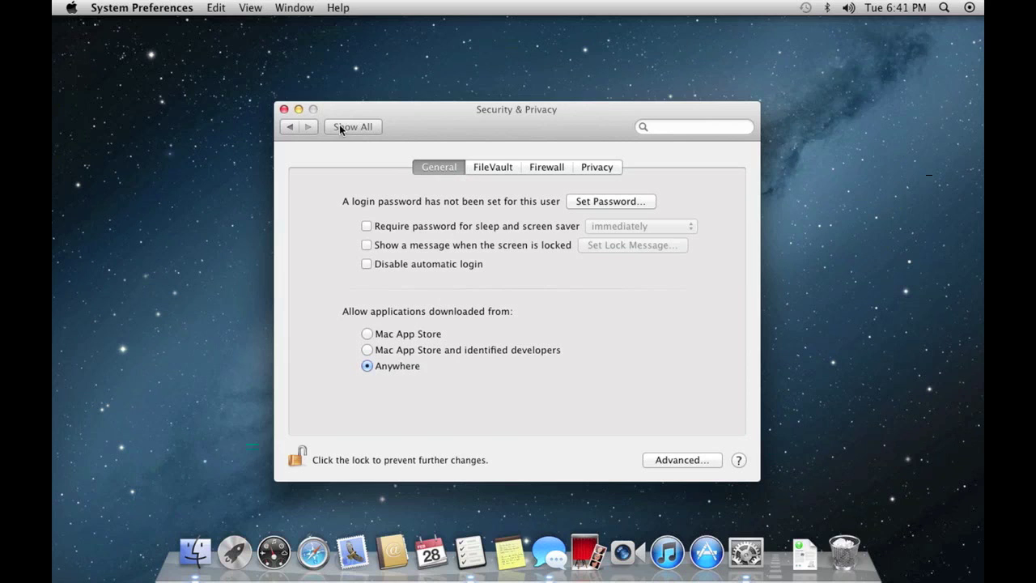
drag(341, 130, 361, 121)
click(363, 131)
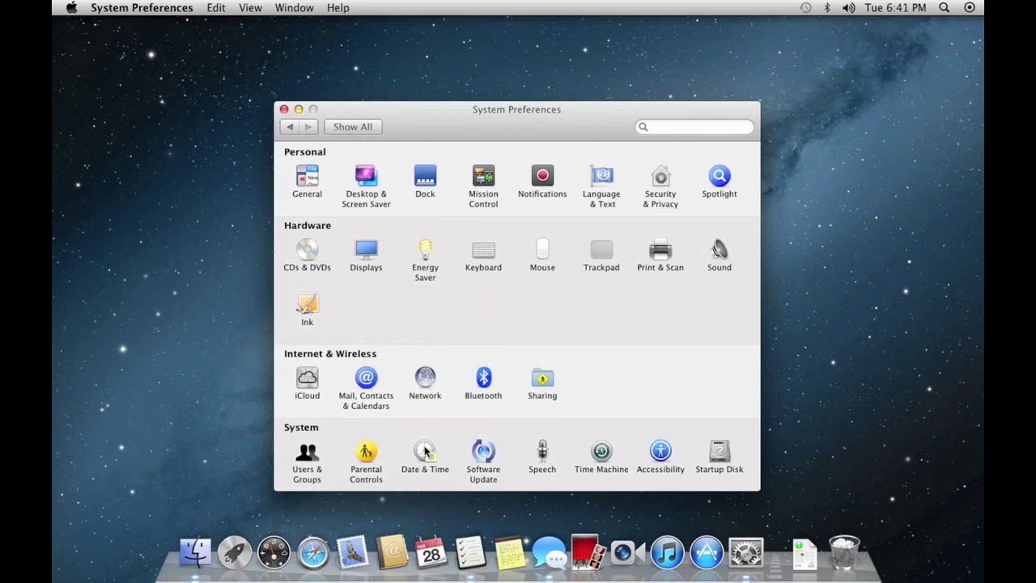
- Open the Mail, Contacts & Calendars preferences and look through the available account types from iCloud to Other
click(375, 394)
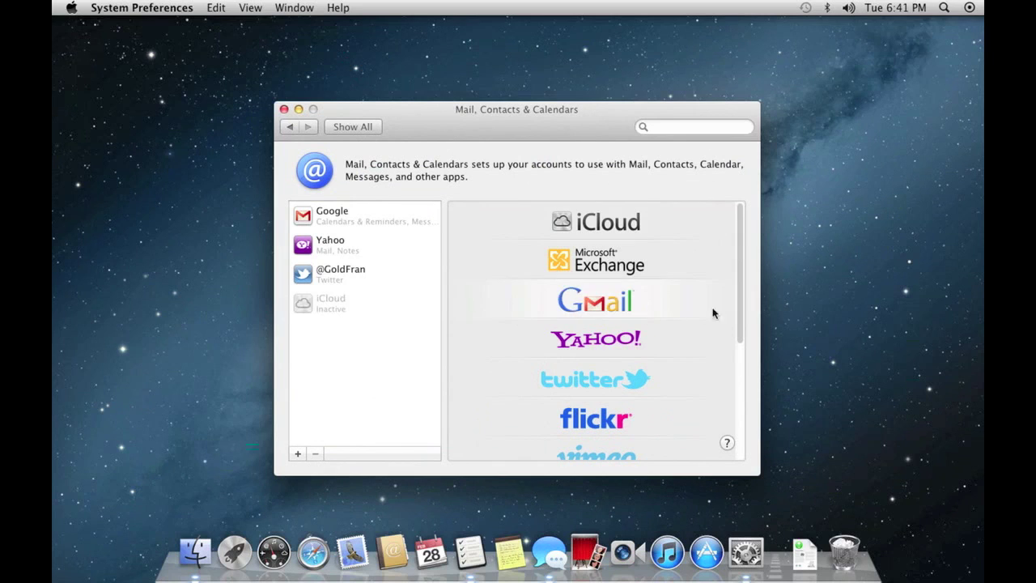
scroll(663, 301, down, 5)
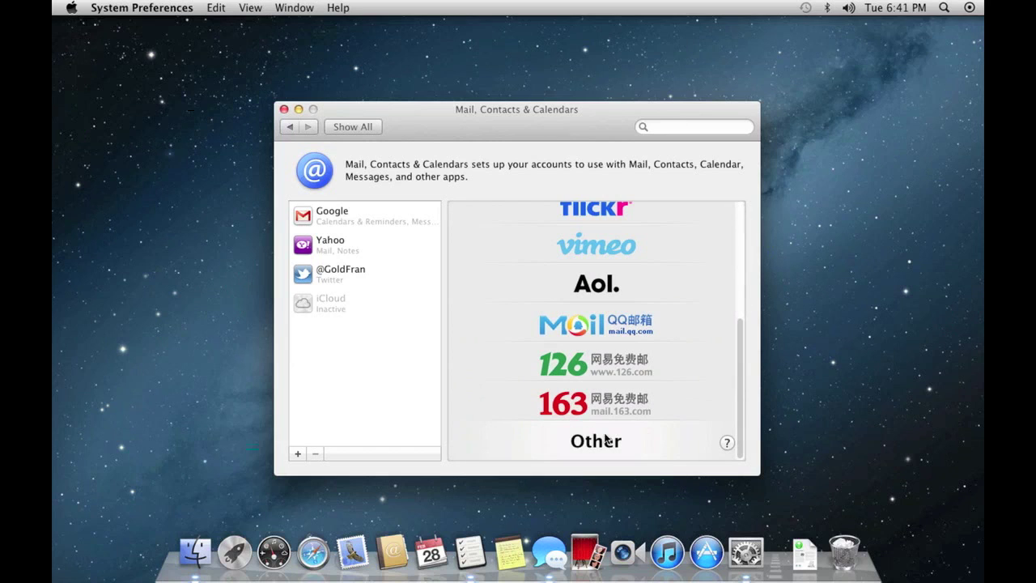
scroll(606, 437, up, 6)
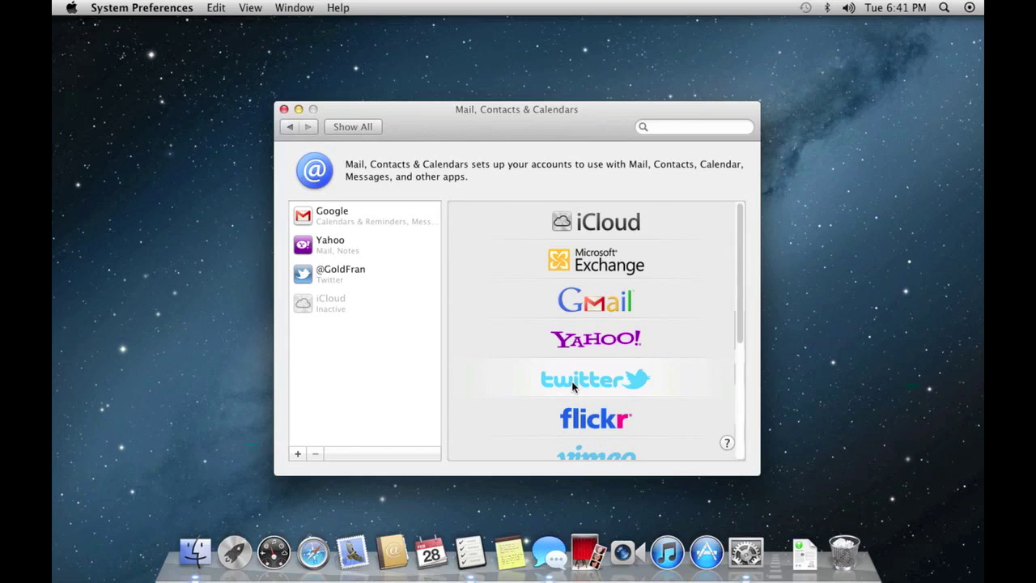
- Turn off Notes for the Yahoo account and turn on including the location when tweeting for the Twitter account
click(339, 219)
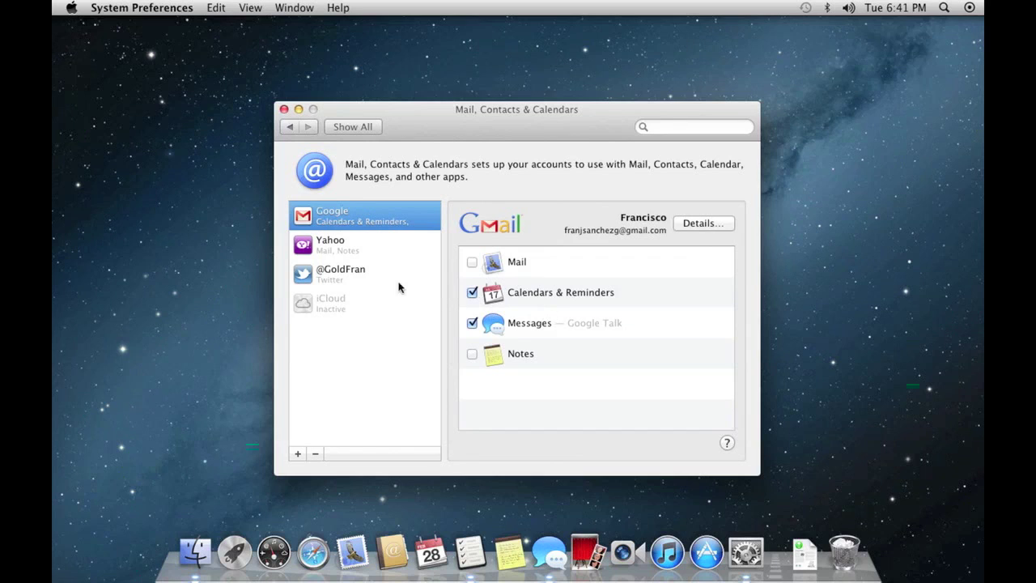
click(356, 253)
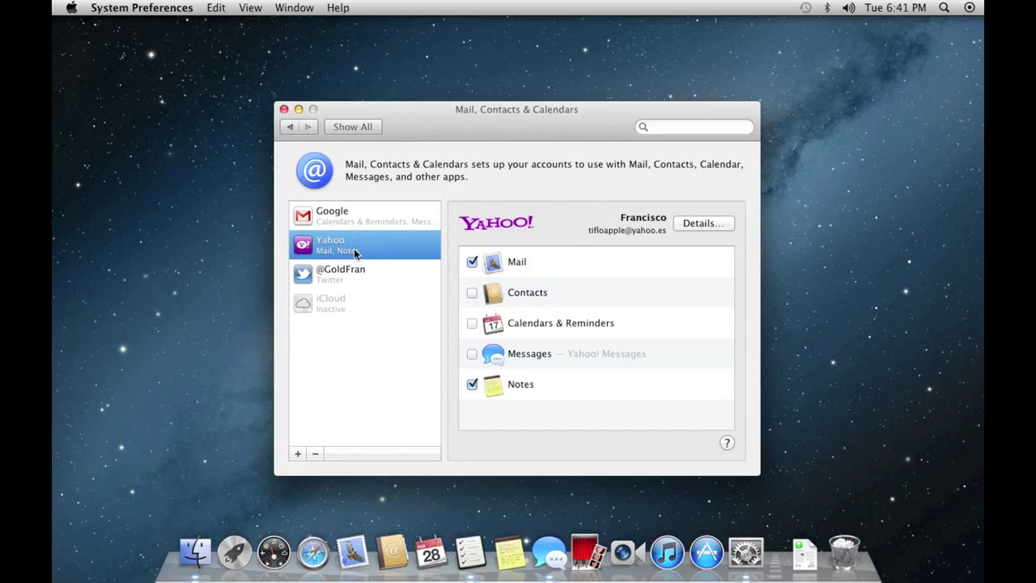
click(472, 386)
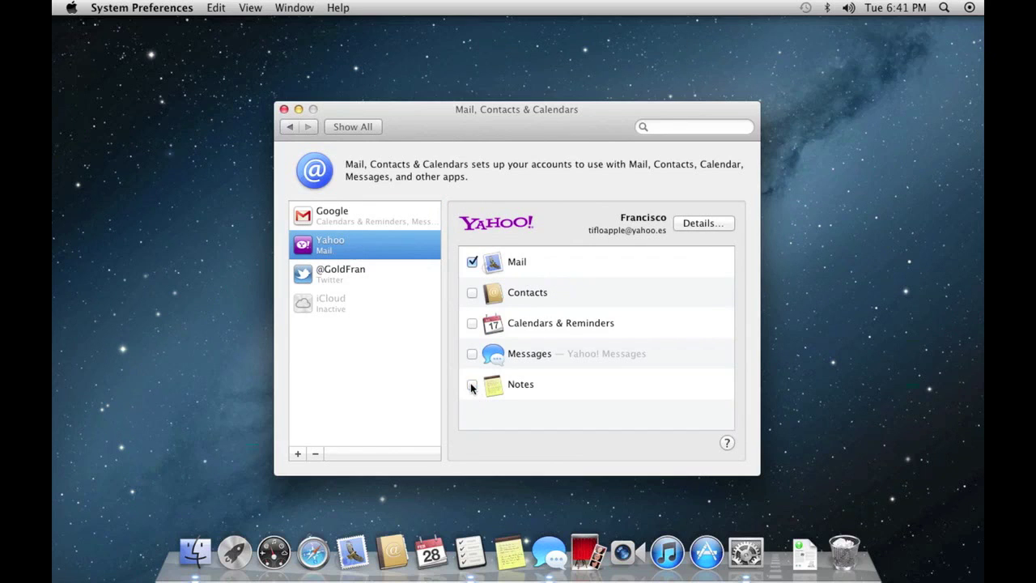
click(367, 275)
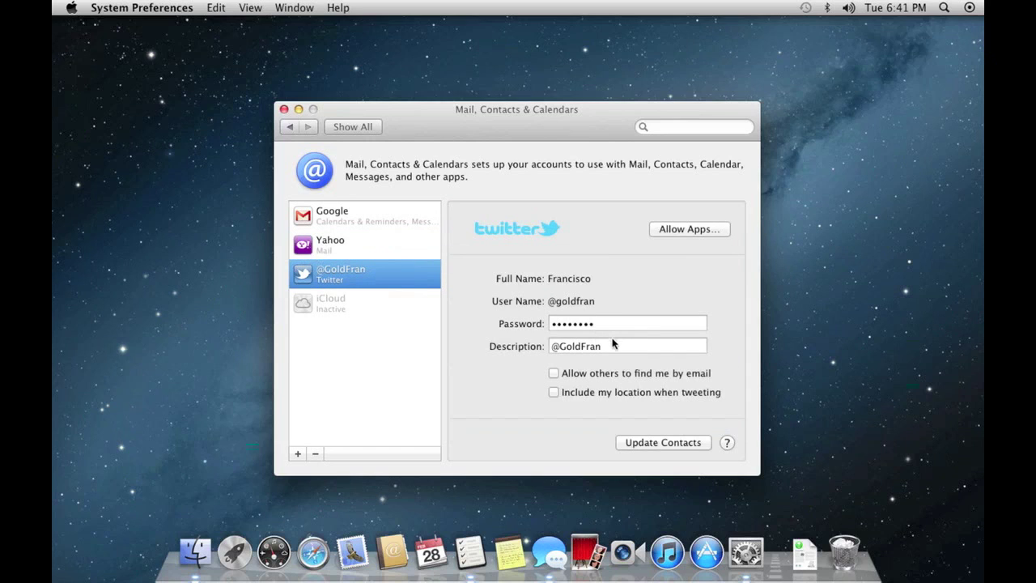
click(582, 396)
- View the full list of services for the iCloud account and close System Preferences
click(363, 303)
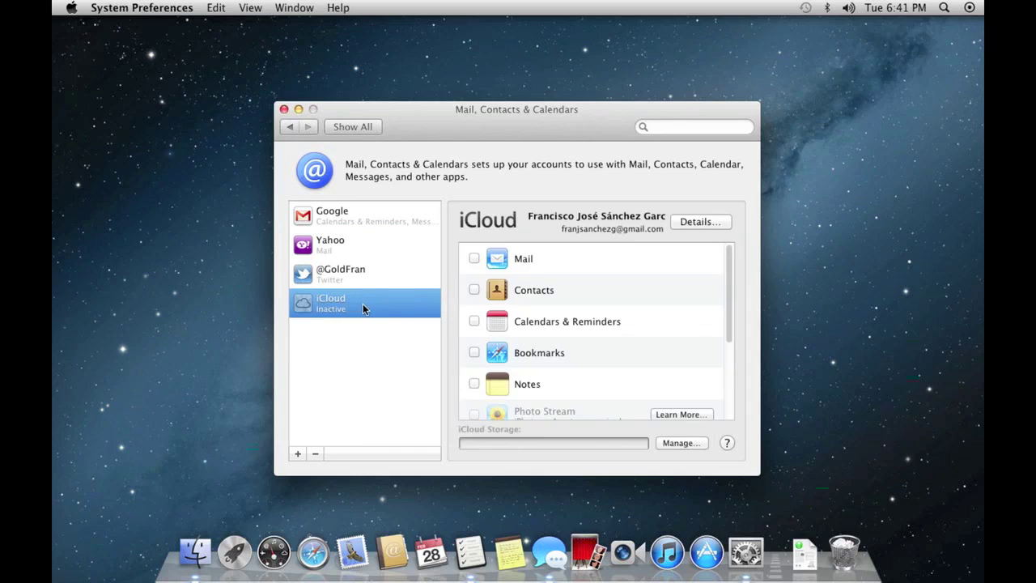
scroll(572, 313, down, 5)
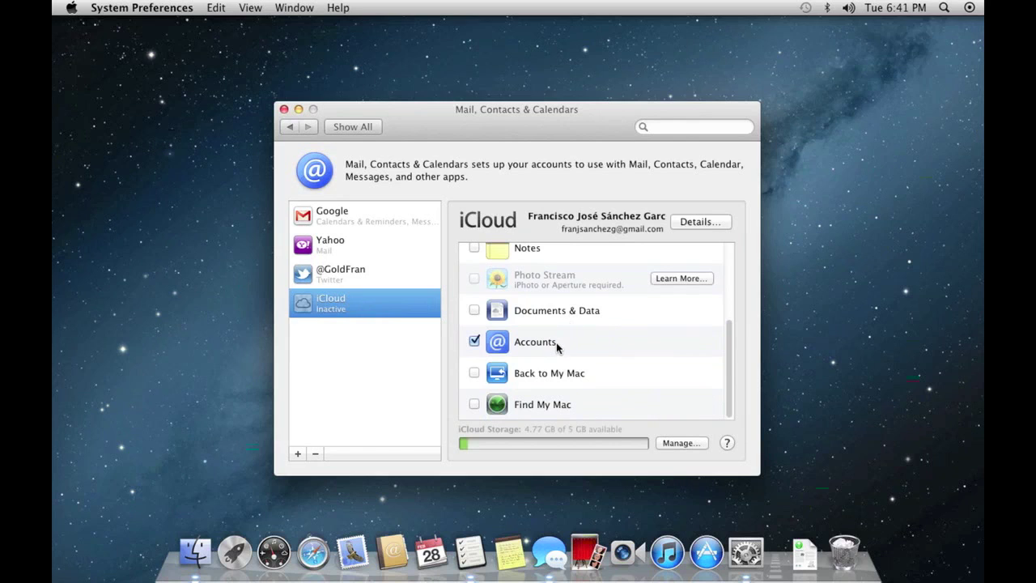
scroll(556, 342, up, 5)
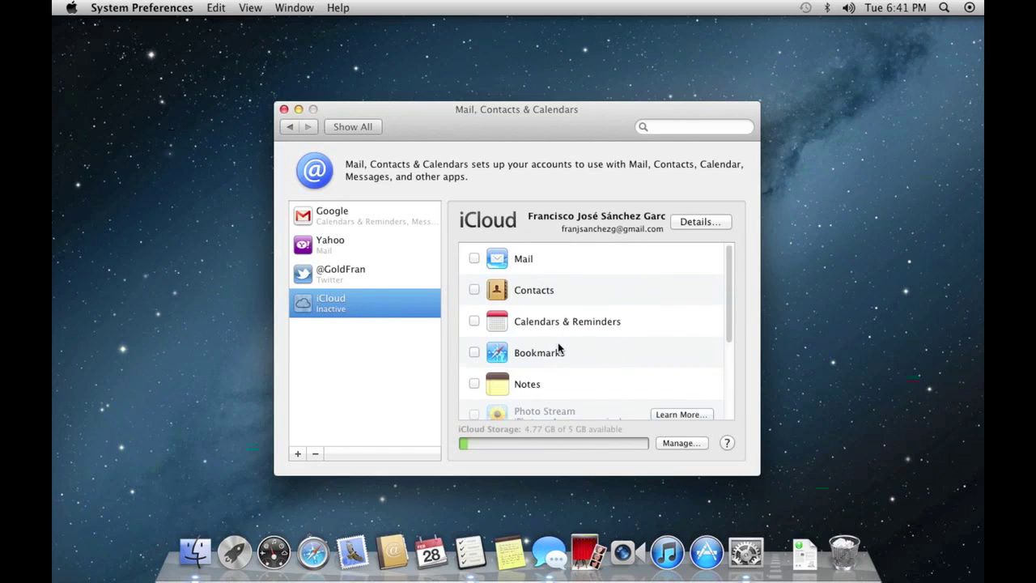
click(283, 109)
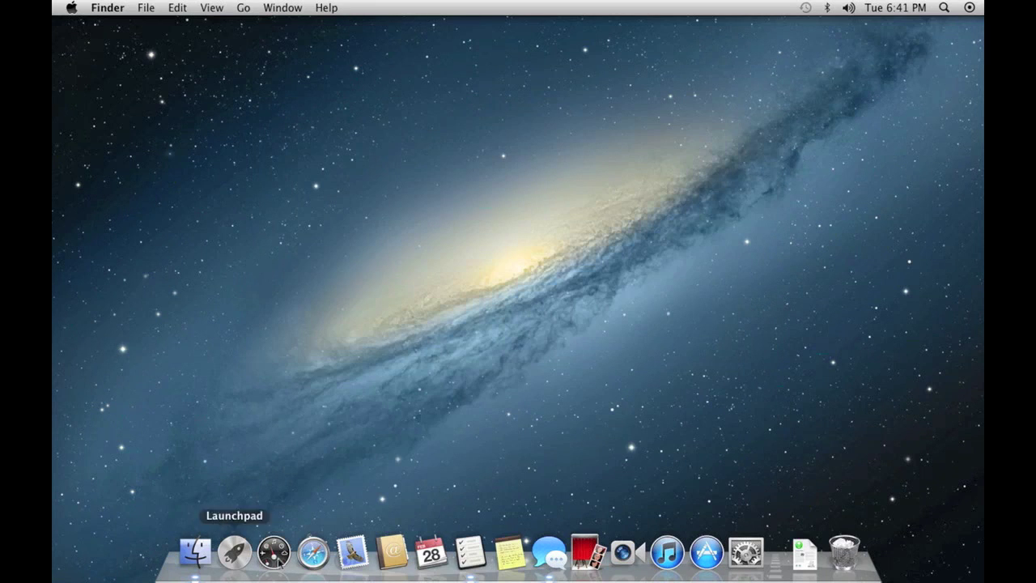
- Open Notes, cancel the Yahoo account password request, and close the Notes window
click(511, 565)
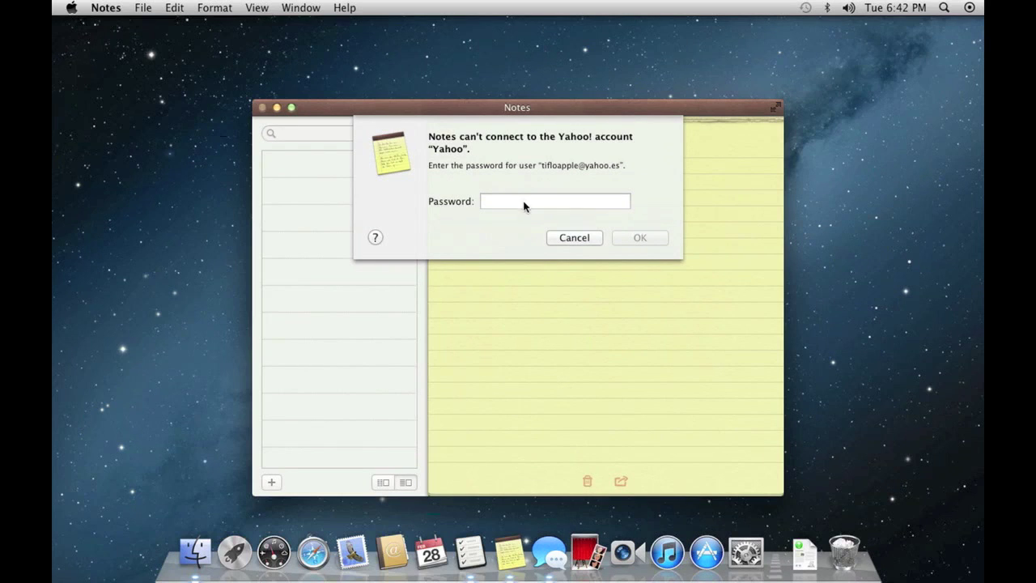
click(556, 236)
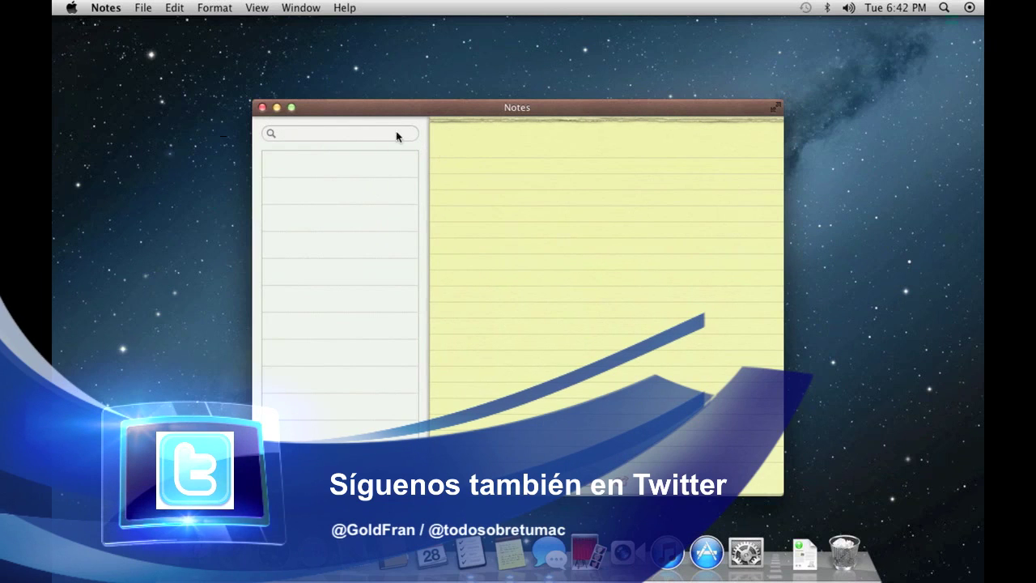
click(262, 107)
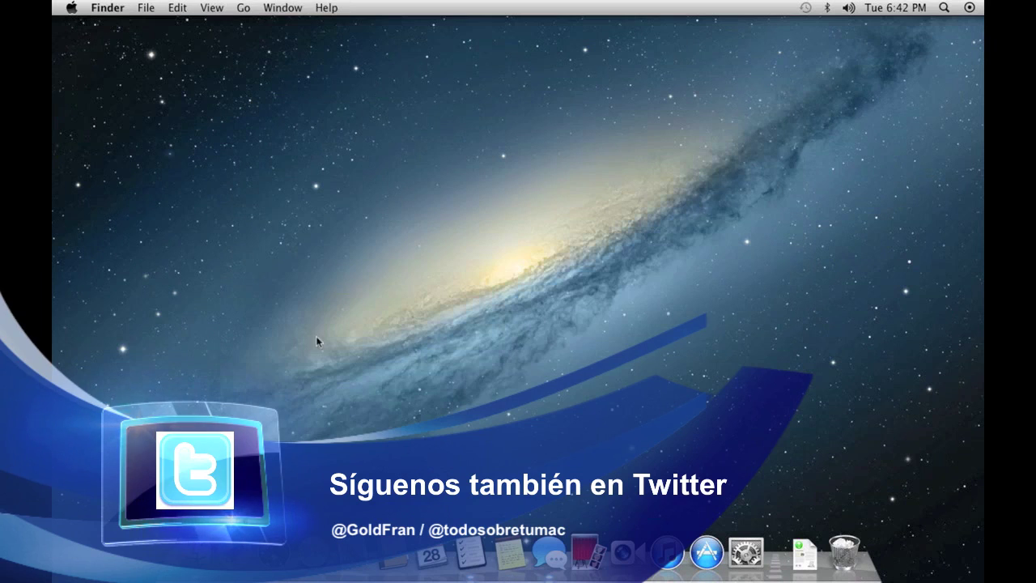
- Check the enabled services of the Yahoo and Google accounts in Mail, Contacts & Calendars, and close System Preferences
click(746, 553)
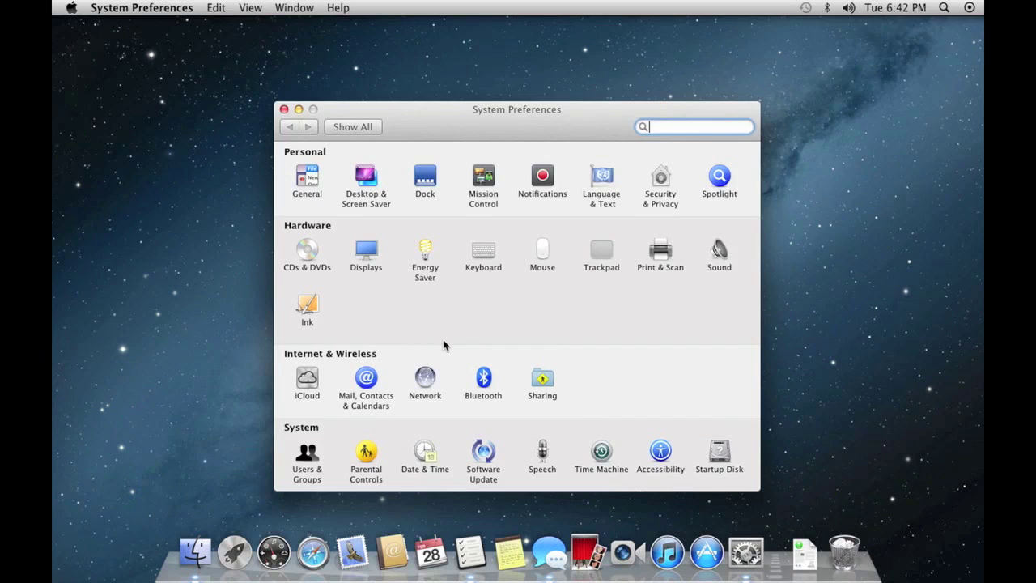
click(368, 380)
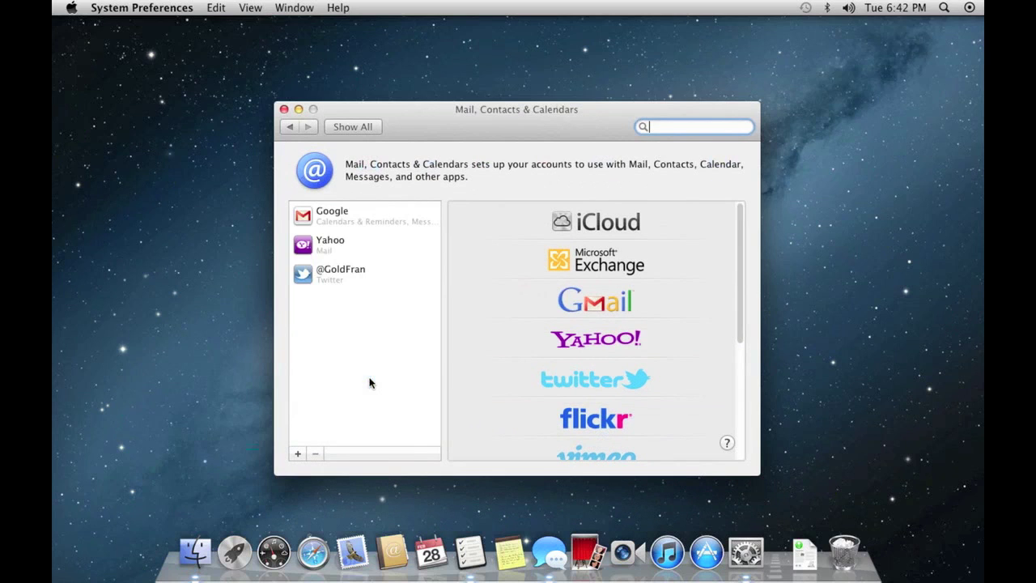
click(350, 248)
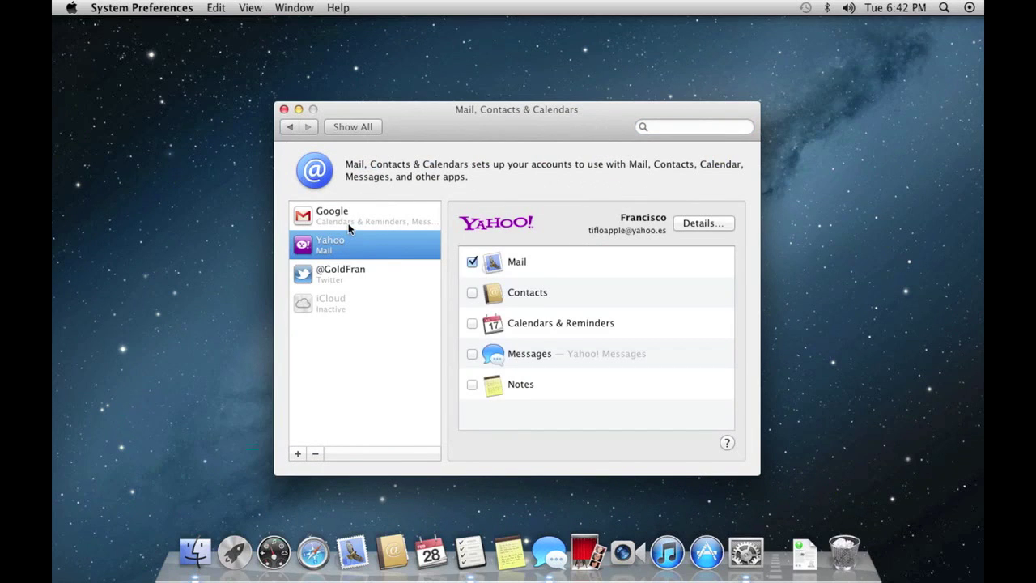
click(350, 229)
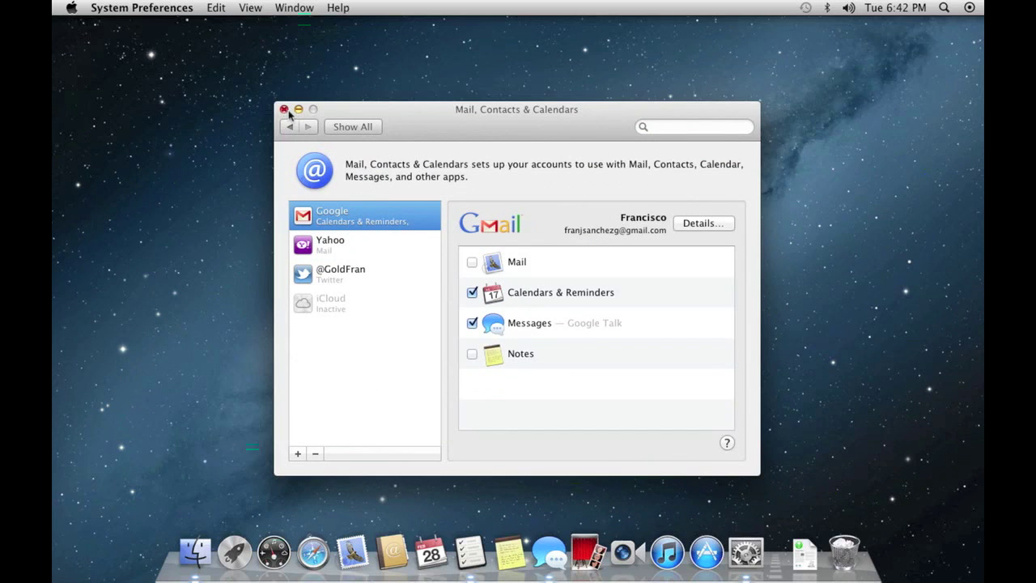
click(284, 109)
- In Mail, add the sender of the message about Apple television to the VIPs and open the VIPs mailbox
click(368, 553)
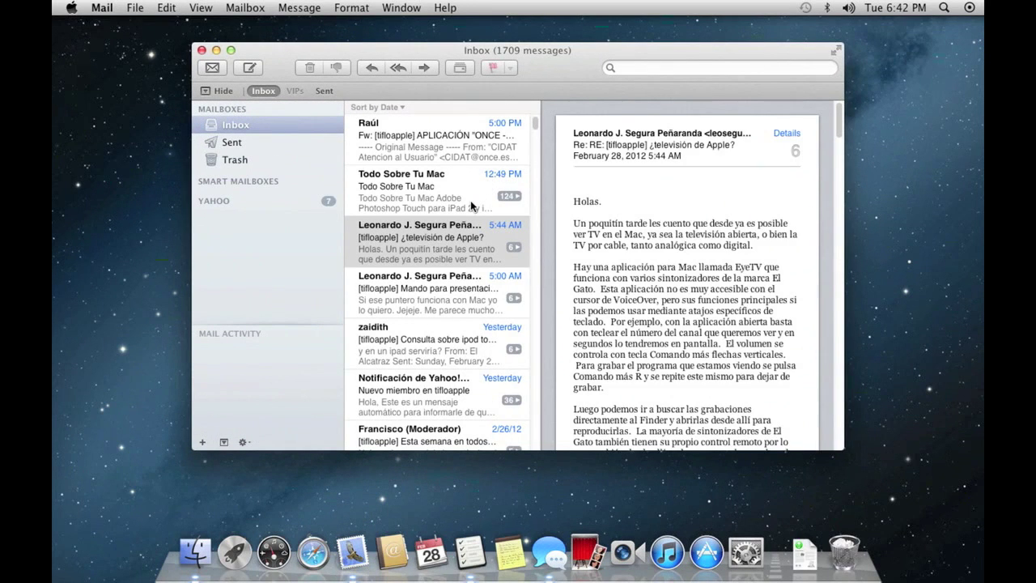
right_click(421, 229)
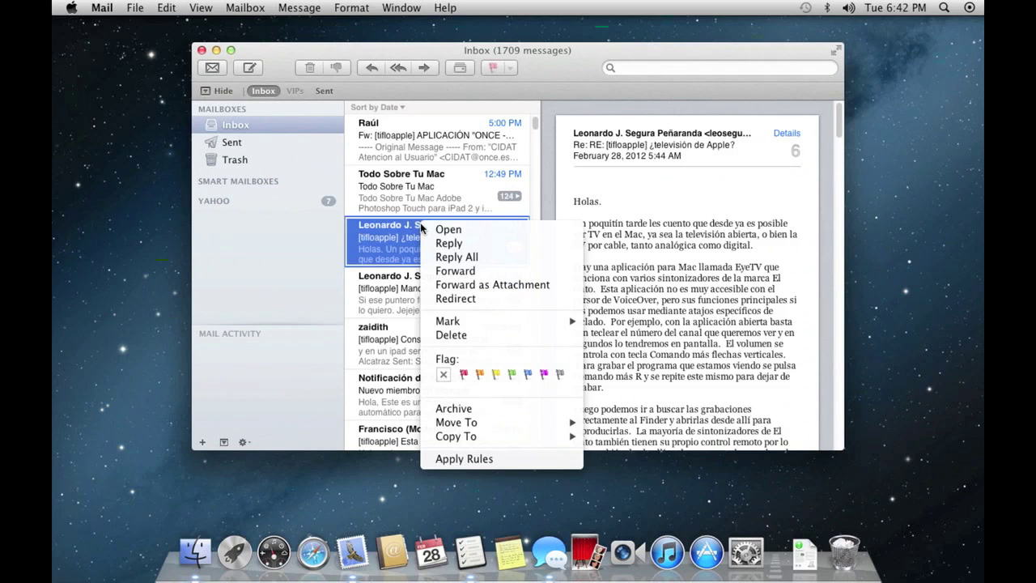
click(595, 135)
click(609, 134)
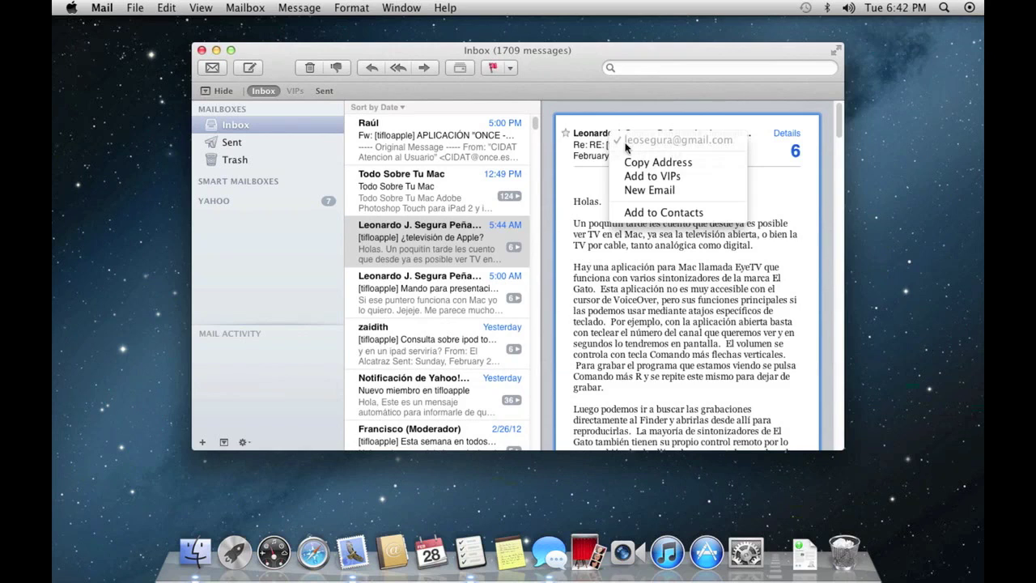
click(695, 177)
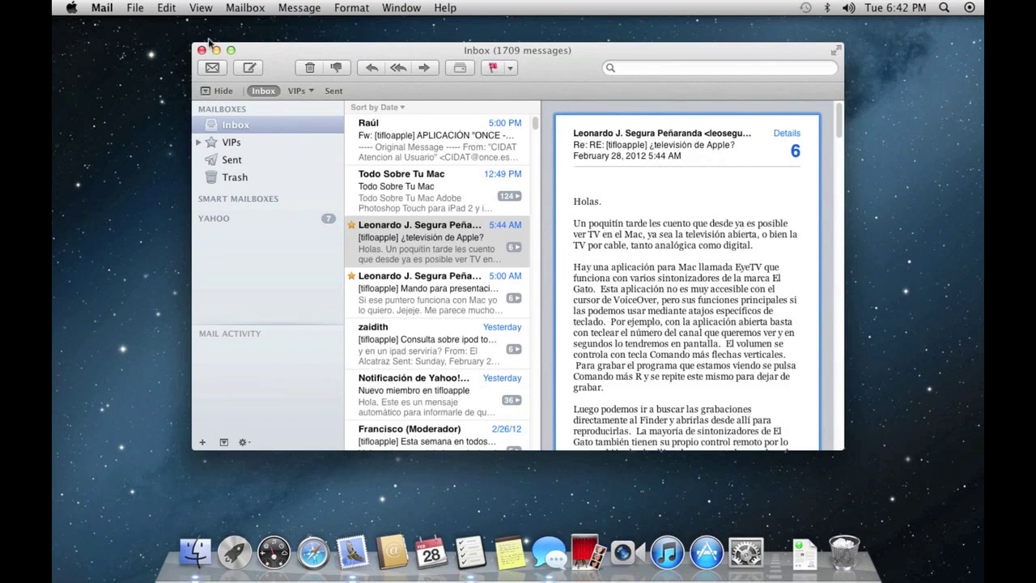
click(227, 143)
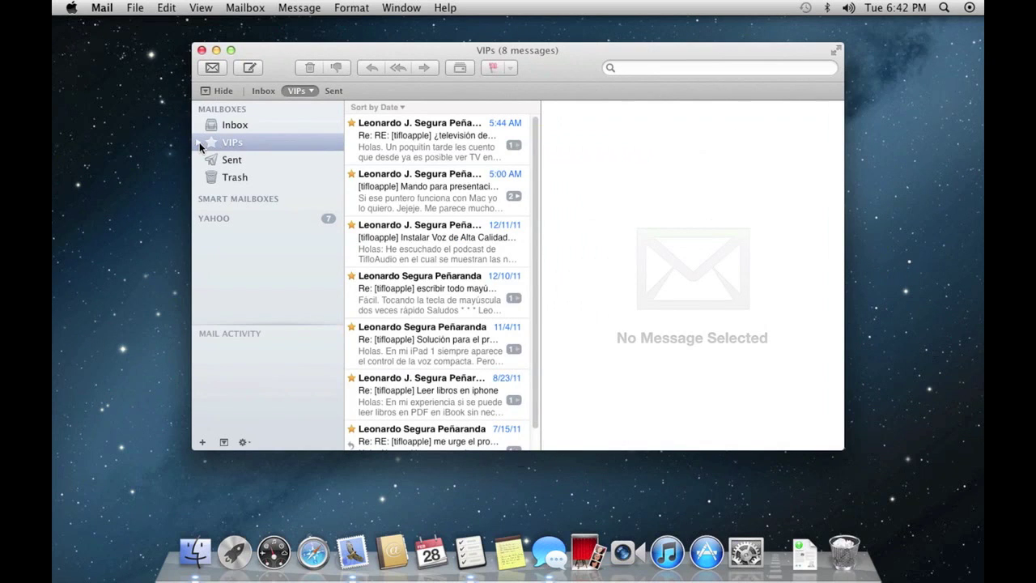
- Look at the contact nested under the VIPs mailbox and close the Mail window from the Inbox
click(199, 144)
click(199, 144)
click(200, 144)
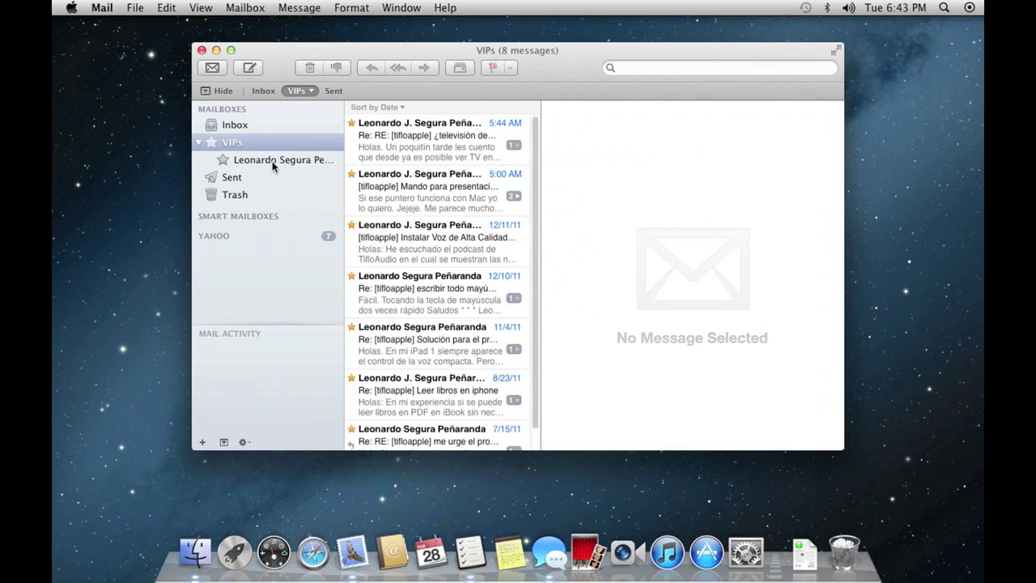
click(199, 143)
scroll(421, 162, down, 1)
scroll(421, 162, up, 1)
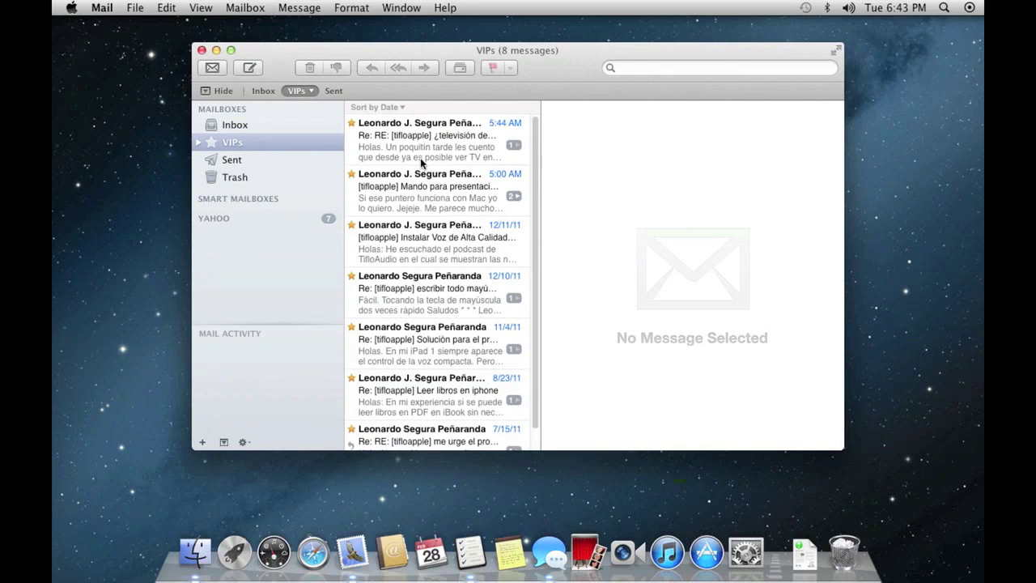
click(245, 124)
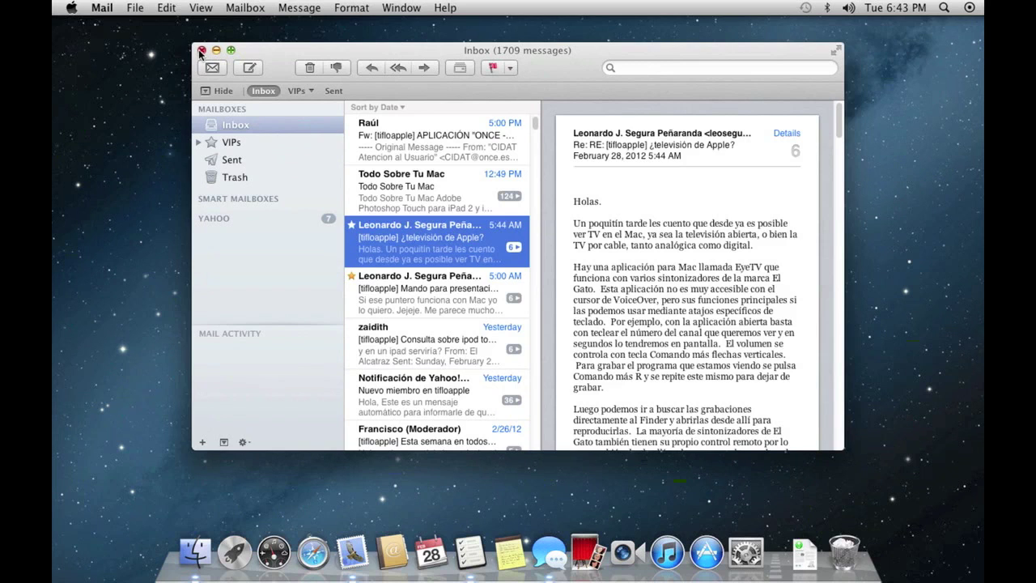
click(201, 50)
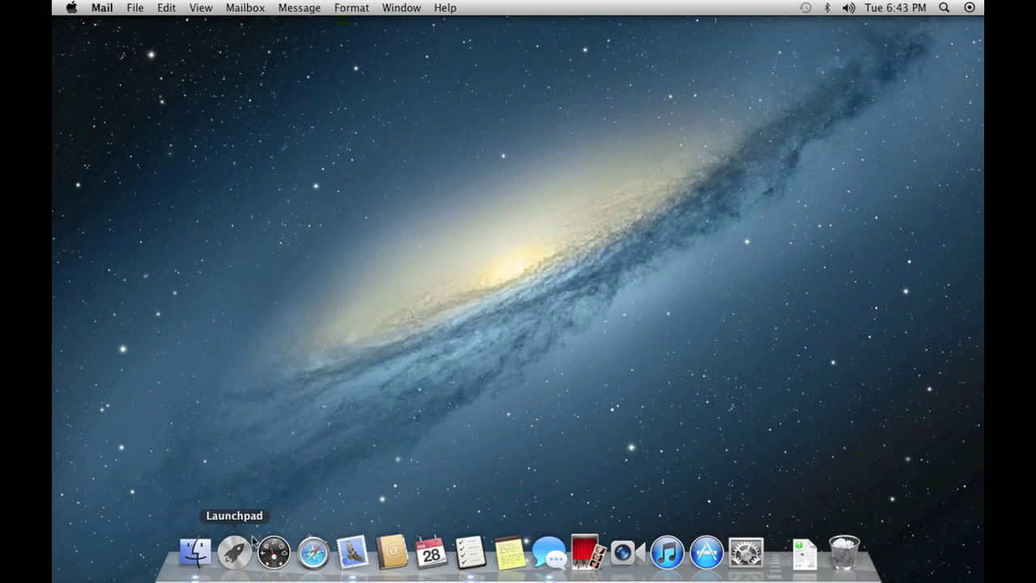
- Open the Notifications preferences in System Preferences and review which apps are in and not in Notification Center
click(740, 555)
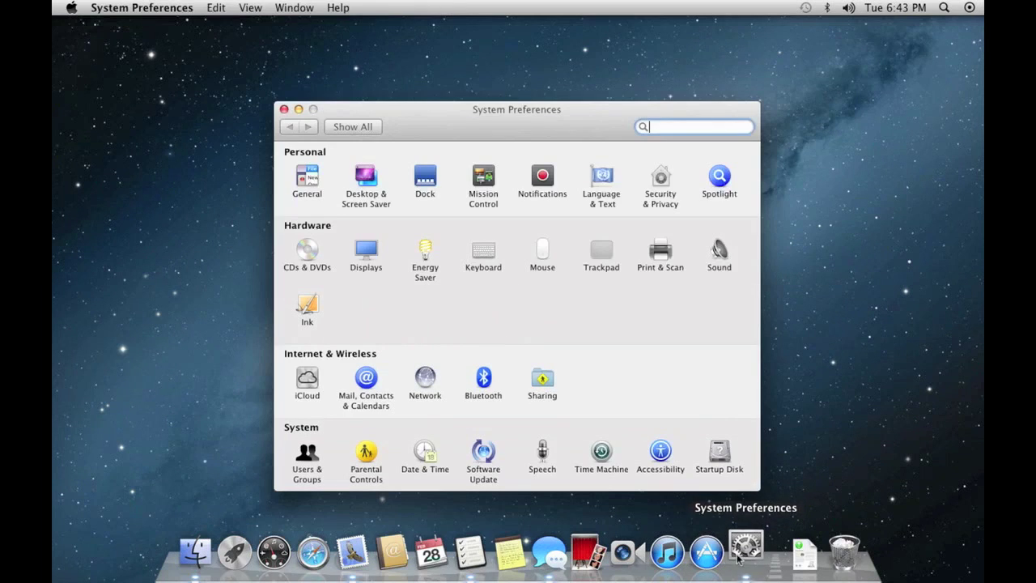
click(541, 180)
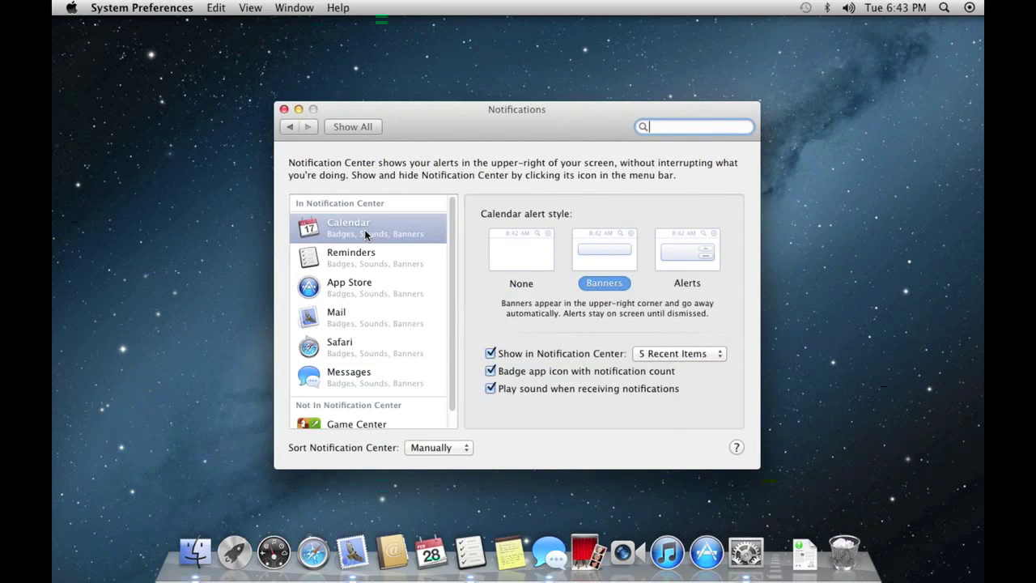
scroll(366, 230, down, 1)
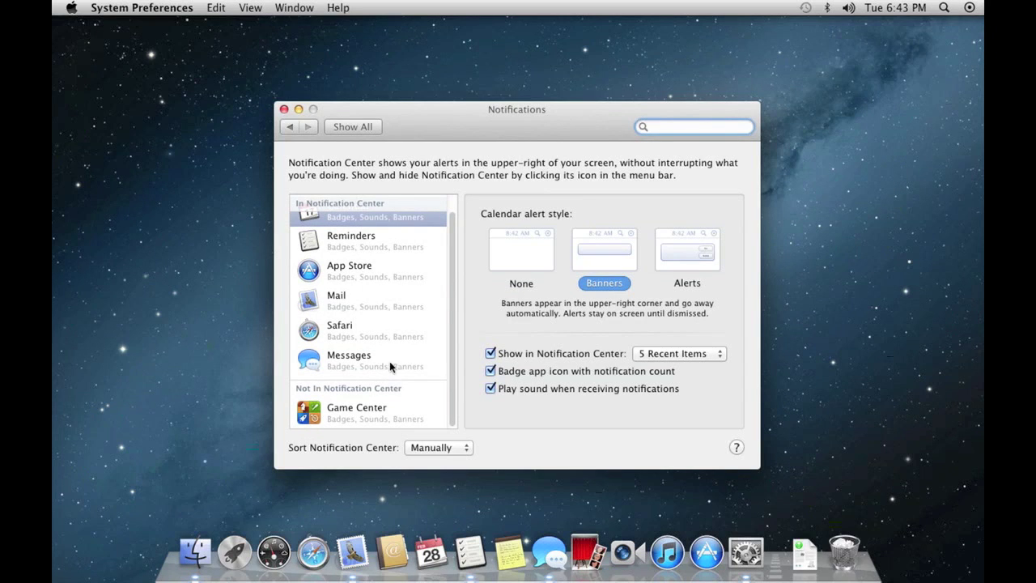
scroll(390, 366, up, 1)
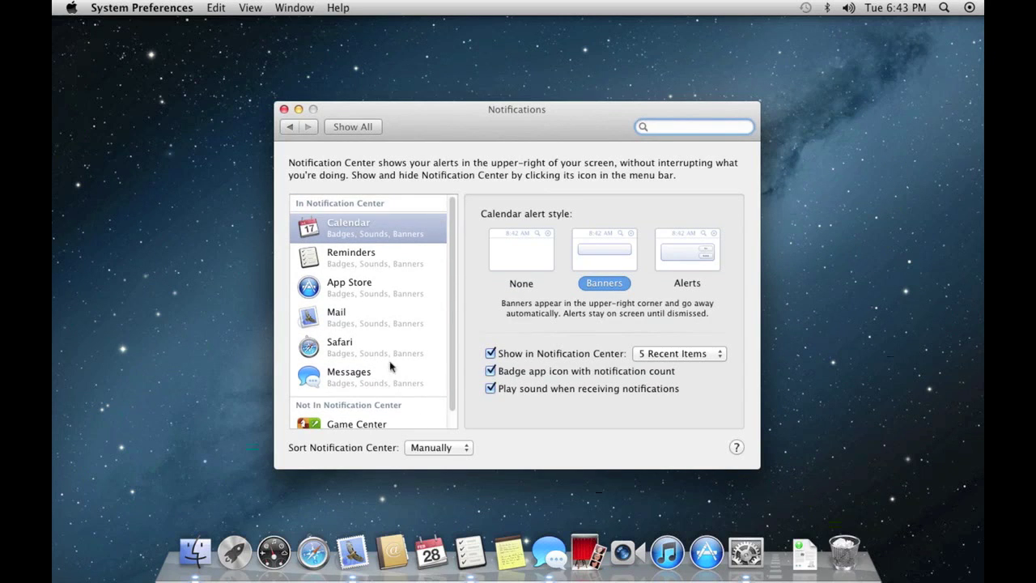
scroll(390, 366, down, 1)
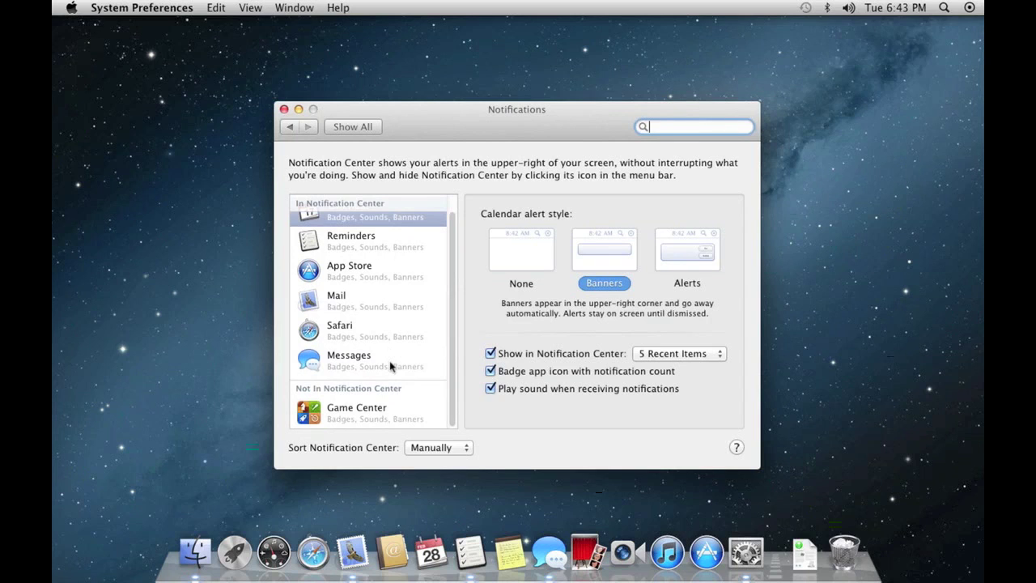
scroll(418, 308, up, 1)
scroll(417, 309, down, 1)
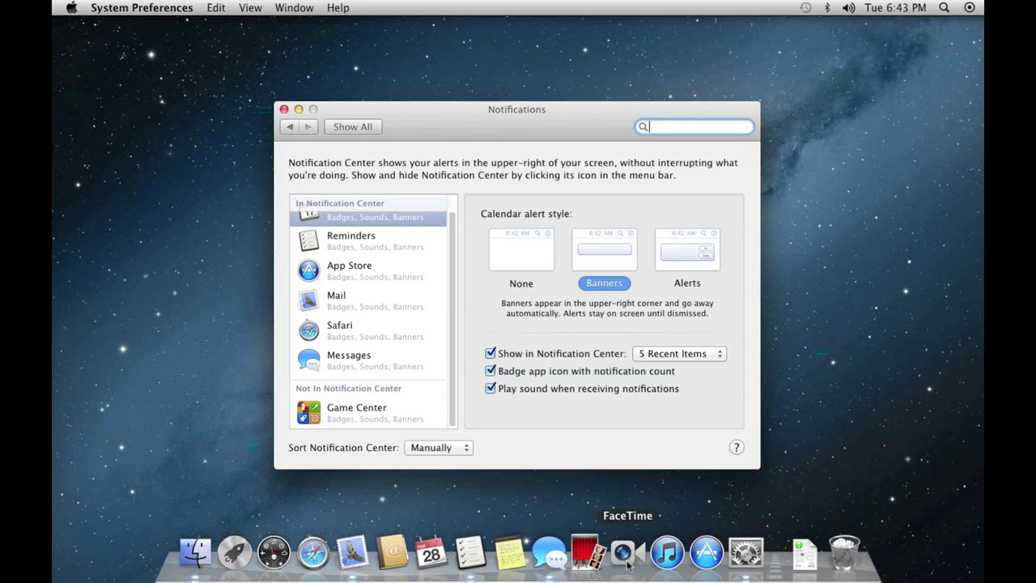
- Try to add FaceTime from the Dock to the apps in Notification Center, and look for a command that adds apps
drag(627, 564, 381, 348)
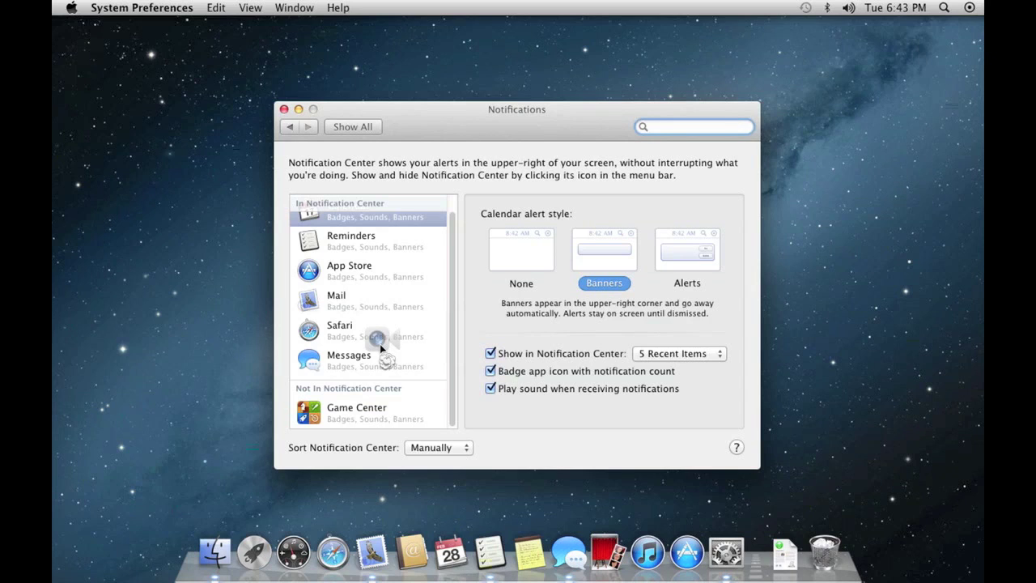
drag(380, 349, 380, 349)
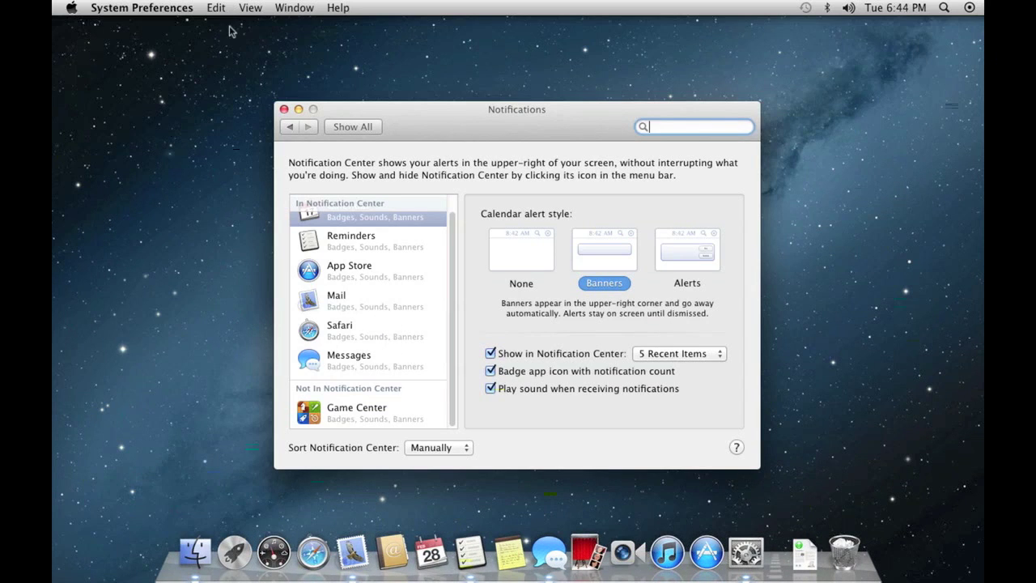
click(248, 8)
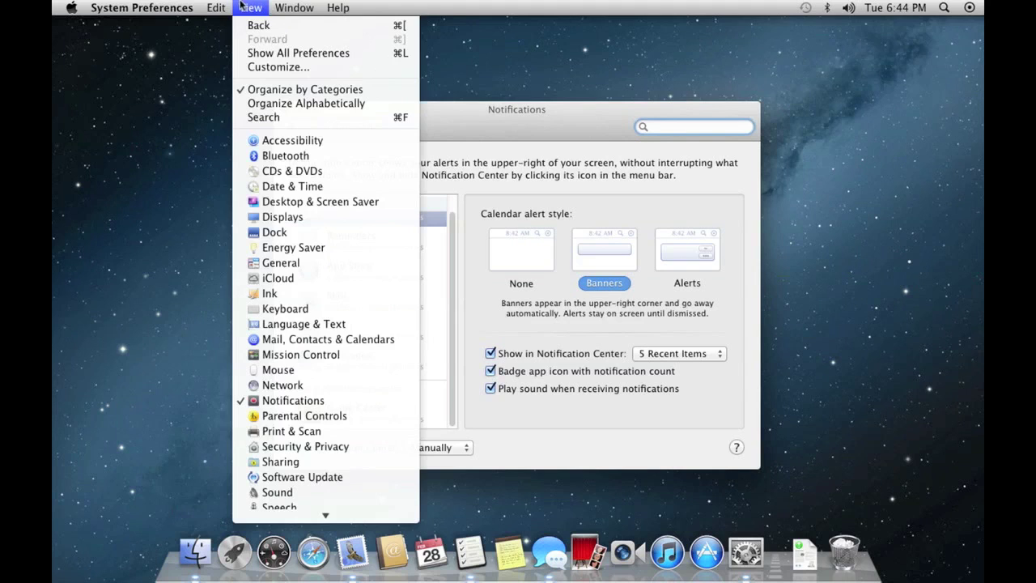
mouse_move(228, 6)
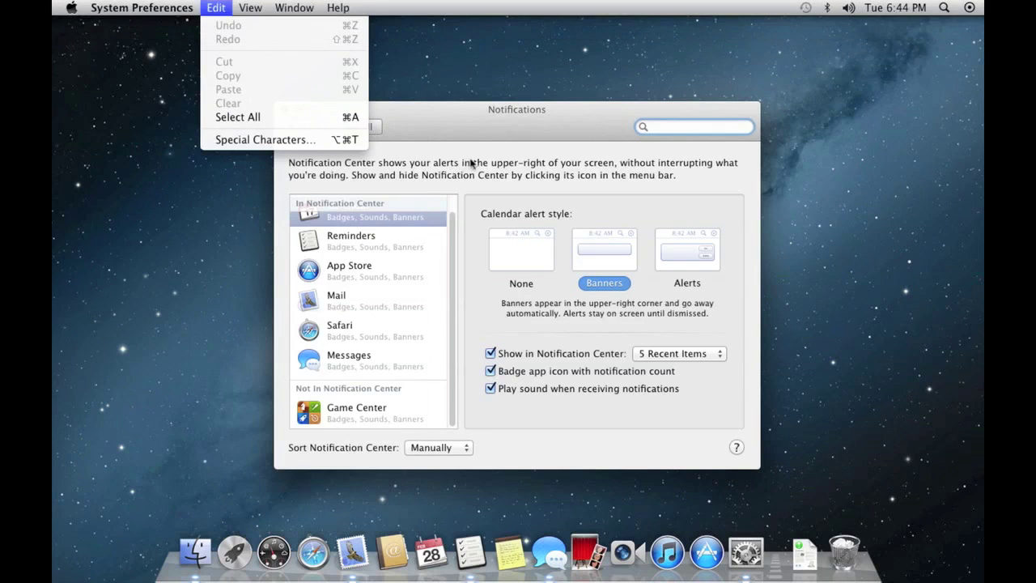
click(514, 177)
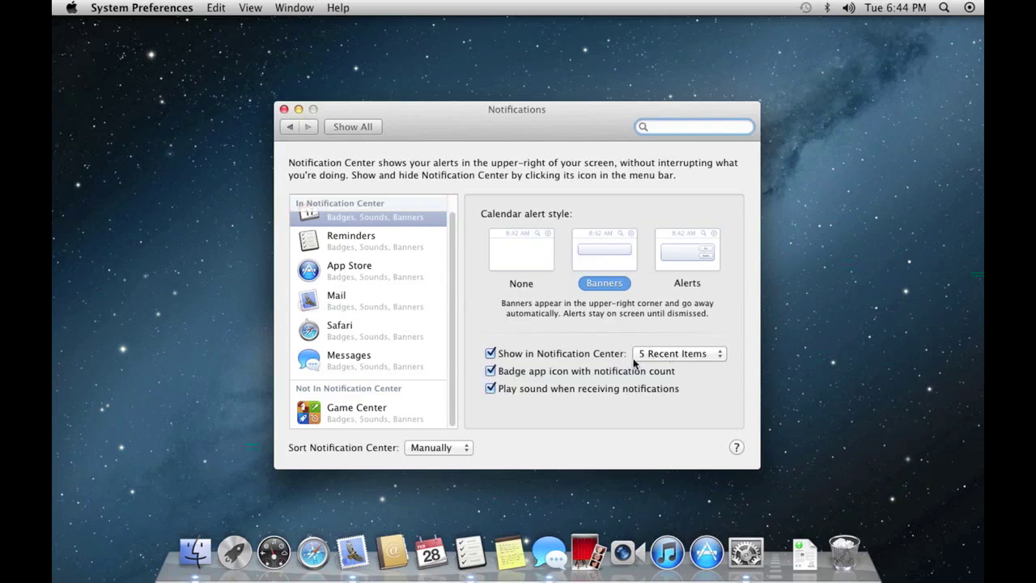
- Set Calendar to show 10 Recent Items in Notification Center and minimize System Preferences
click(665, 356)
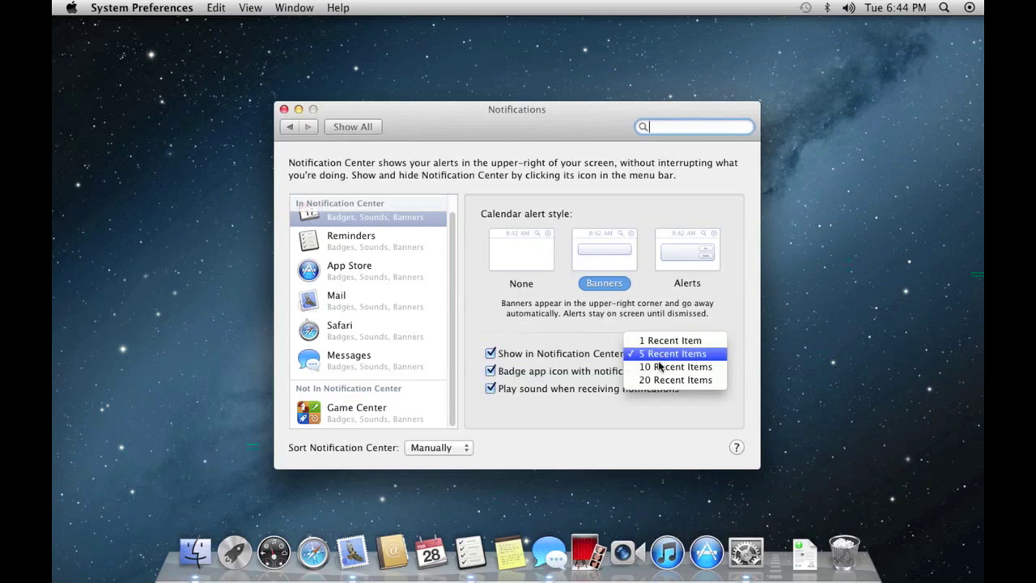
click(660, 366)
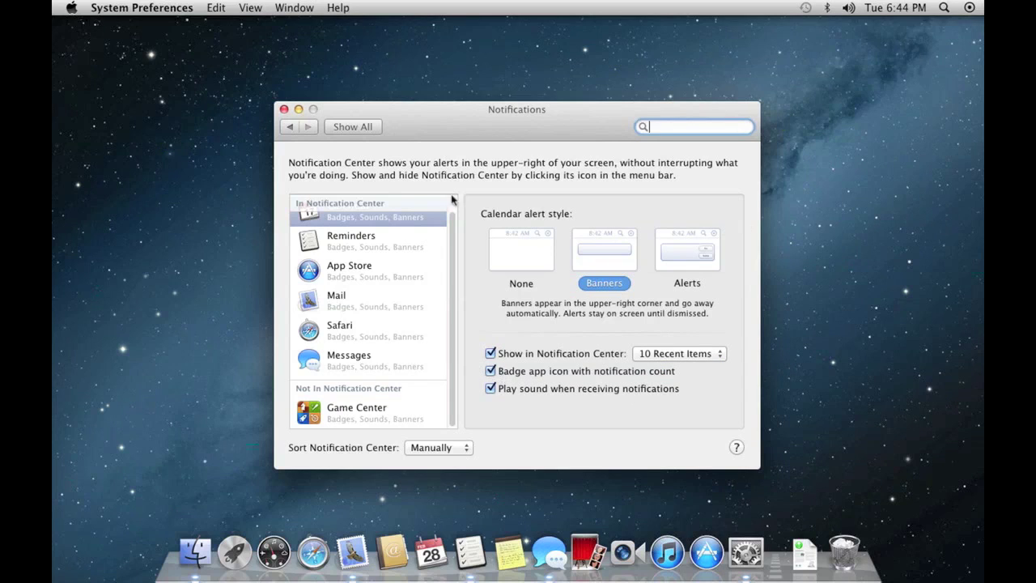
click(290, 126)
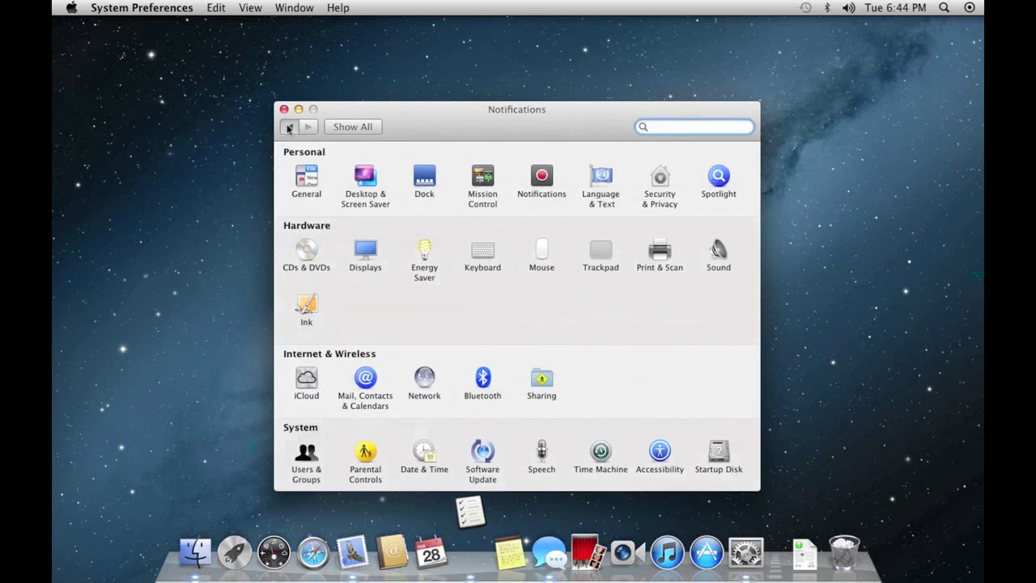
click(298, 109)
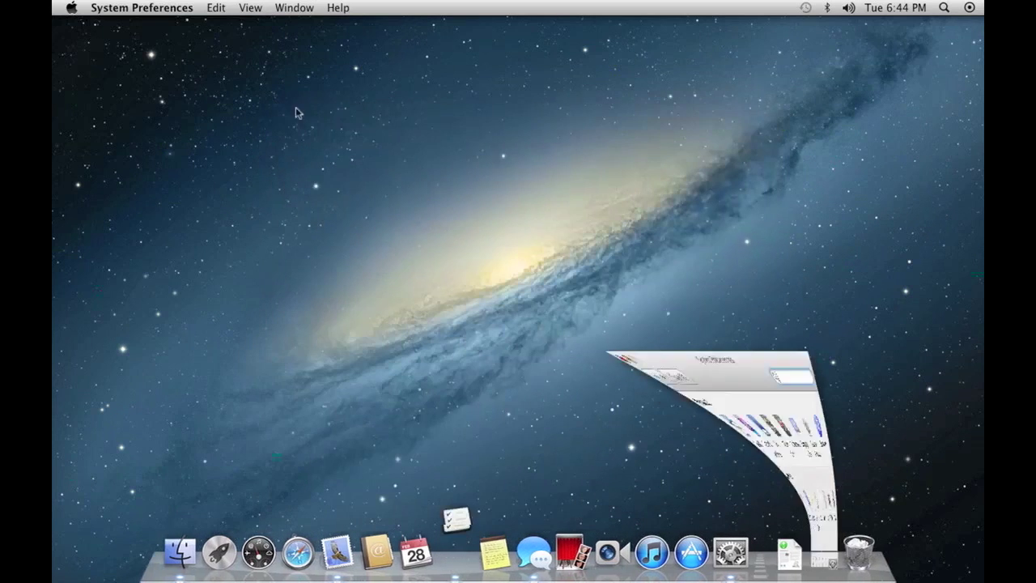
- Show and hide Notification Center several times to view the upcoming Calendar event
click(969, 9)
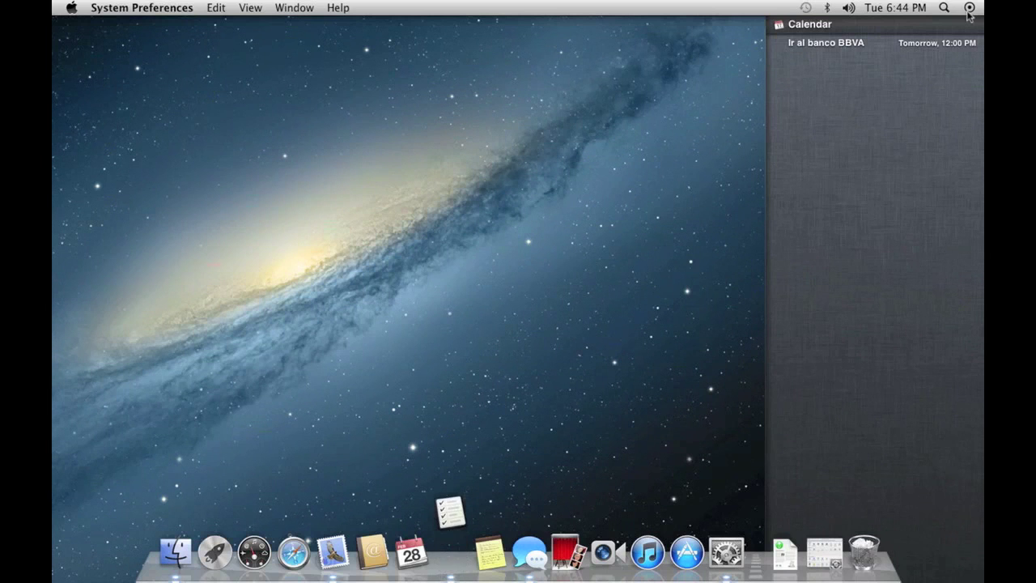
click(969, 10)
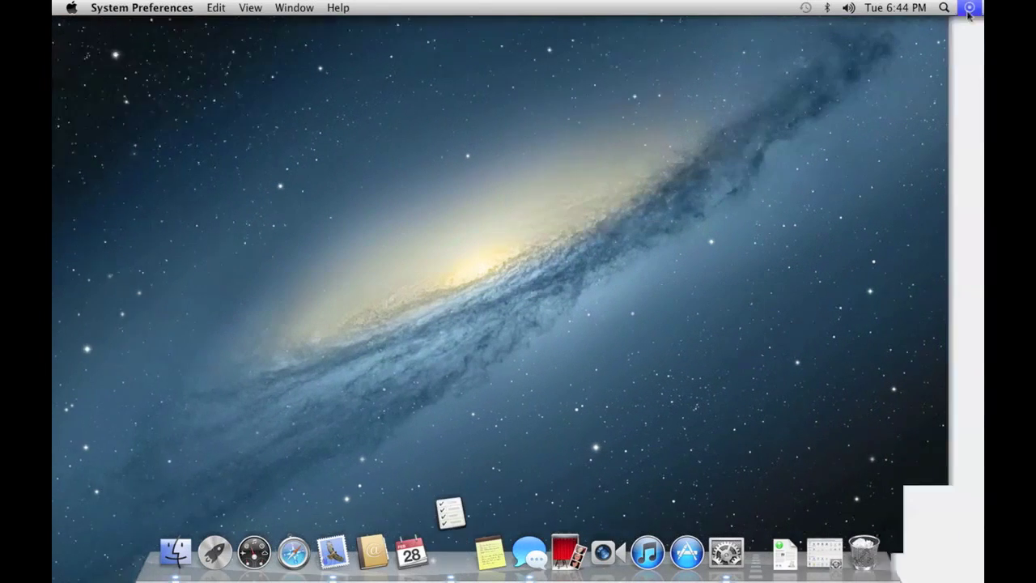
click(969, 10)
click(969, 10)
click(969, 10)
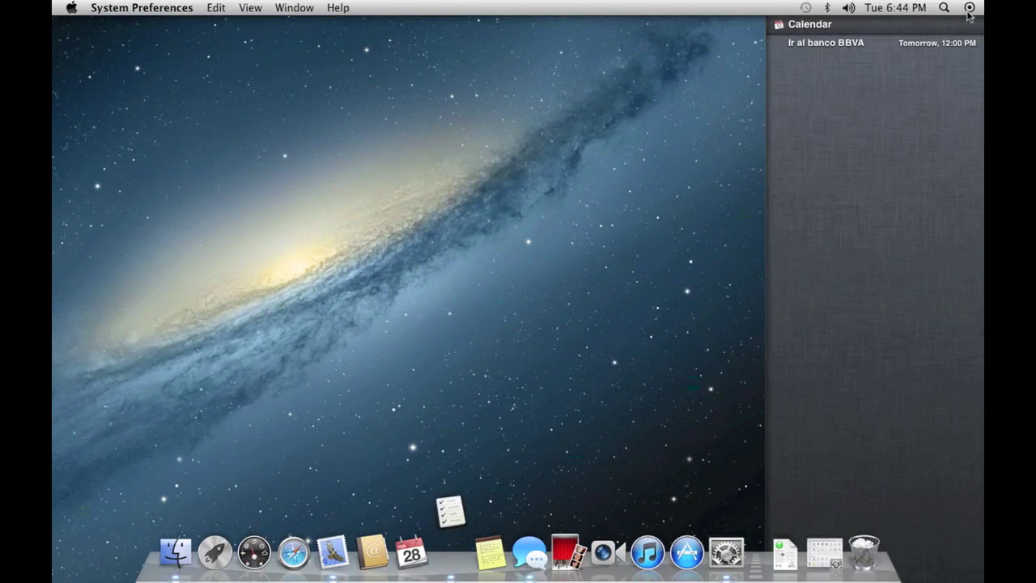
click(970, 9)
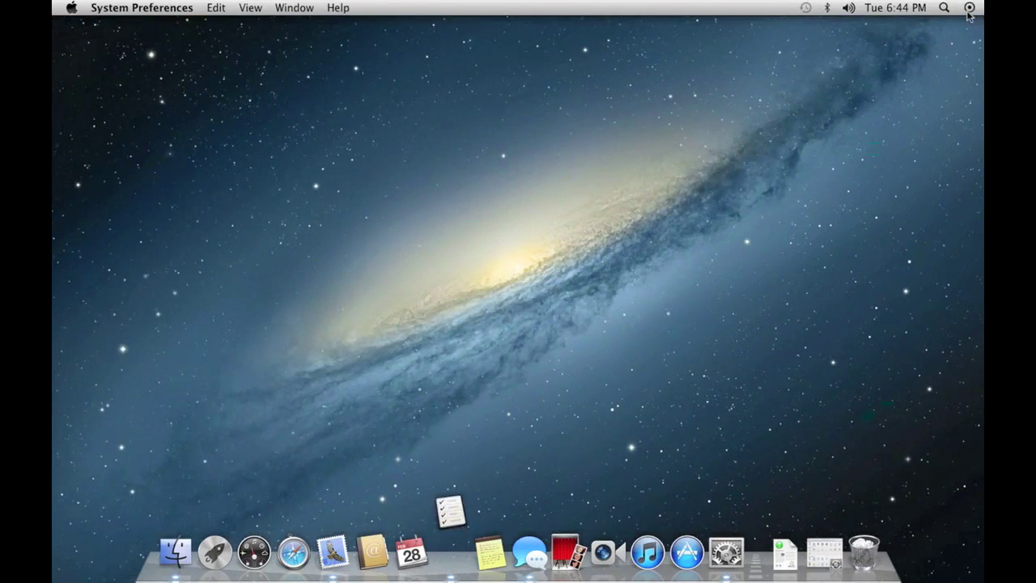
- Continue past the internal error in Reminders and dismiss its problem report without reopening the app
click(455, 553)
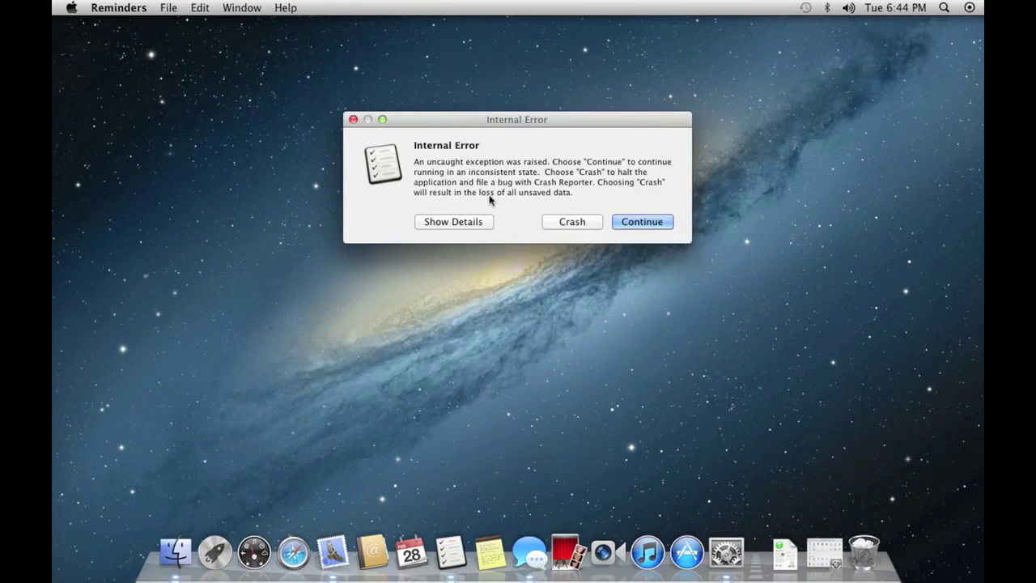
click(635, 223)
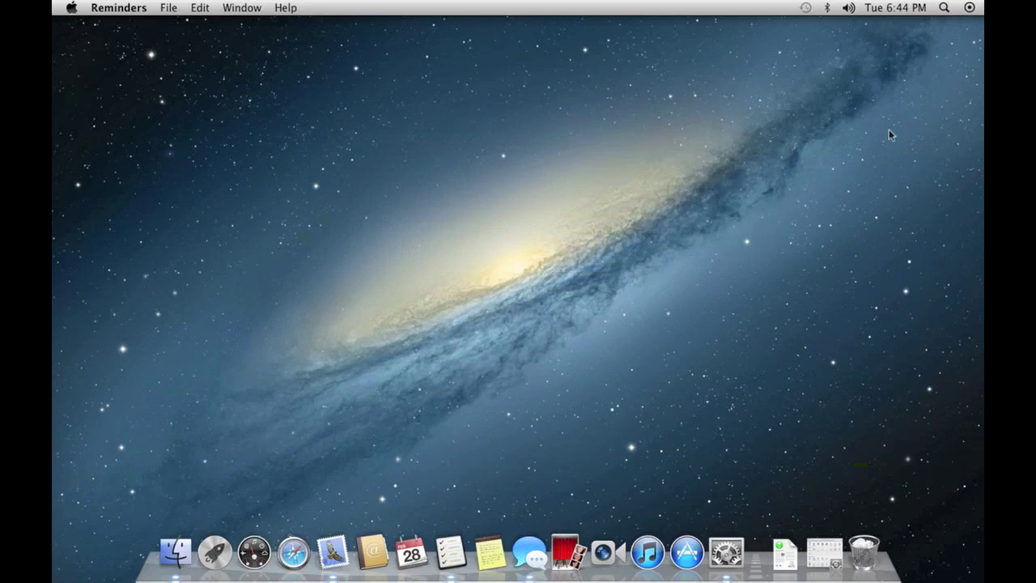
click(969, 8)
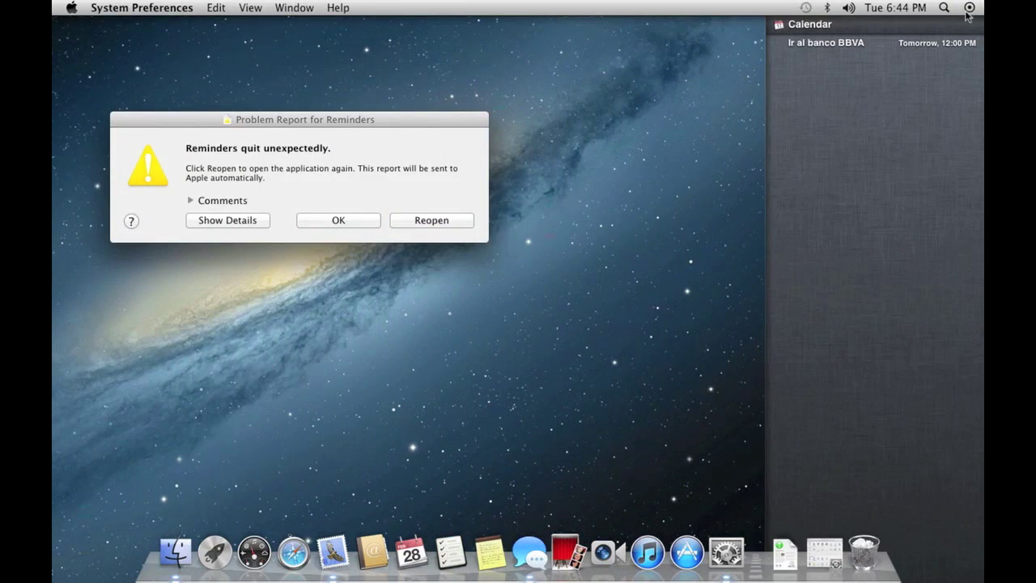
click(970, 8)
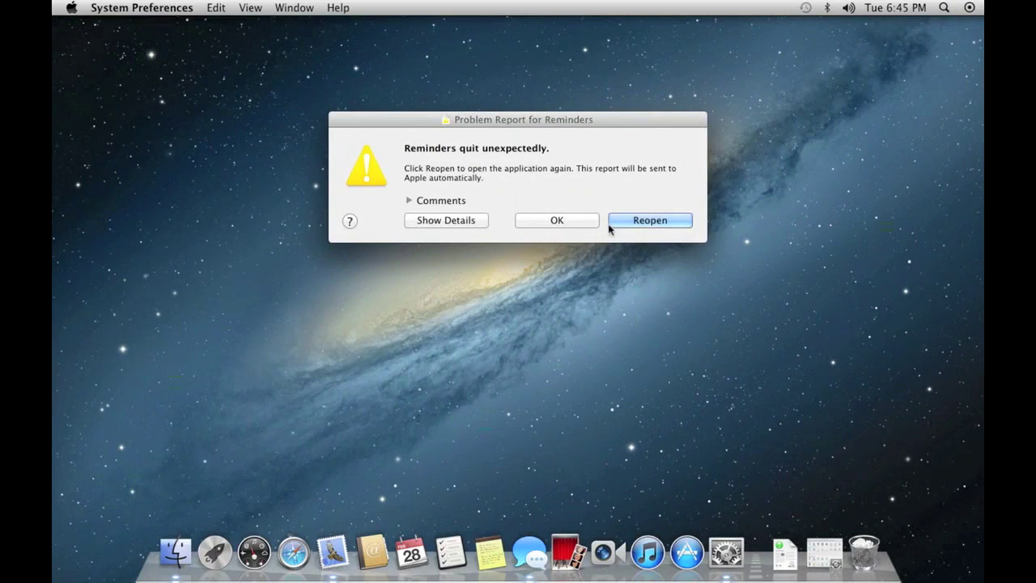
click(562, 223)
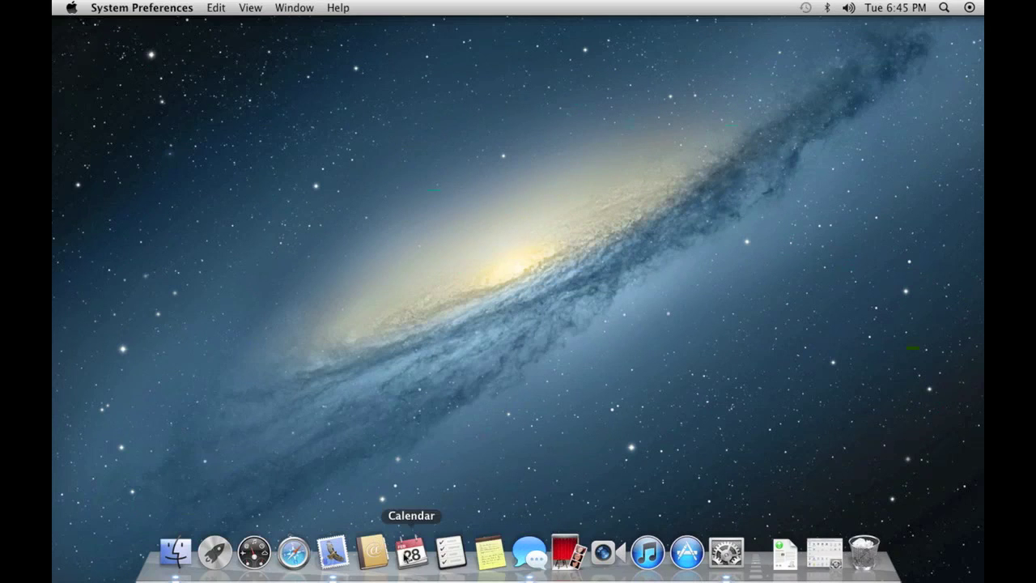
- Open Calendar and show the list of calendars beside the February 2012 month view
click(411, 553)
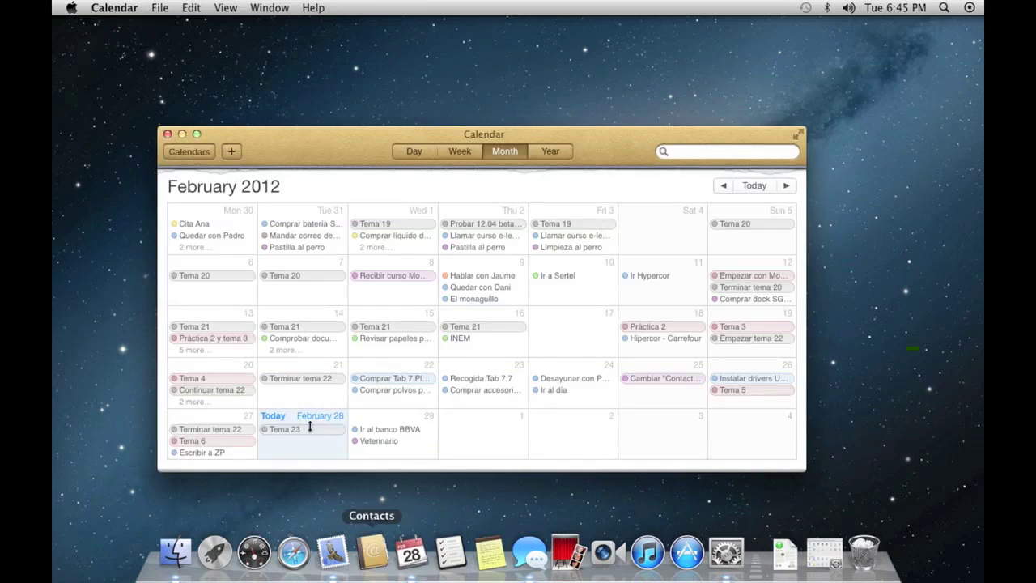
click(189, 151)
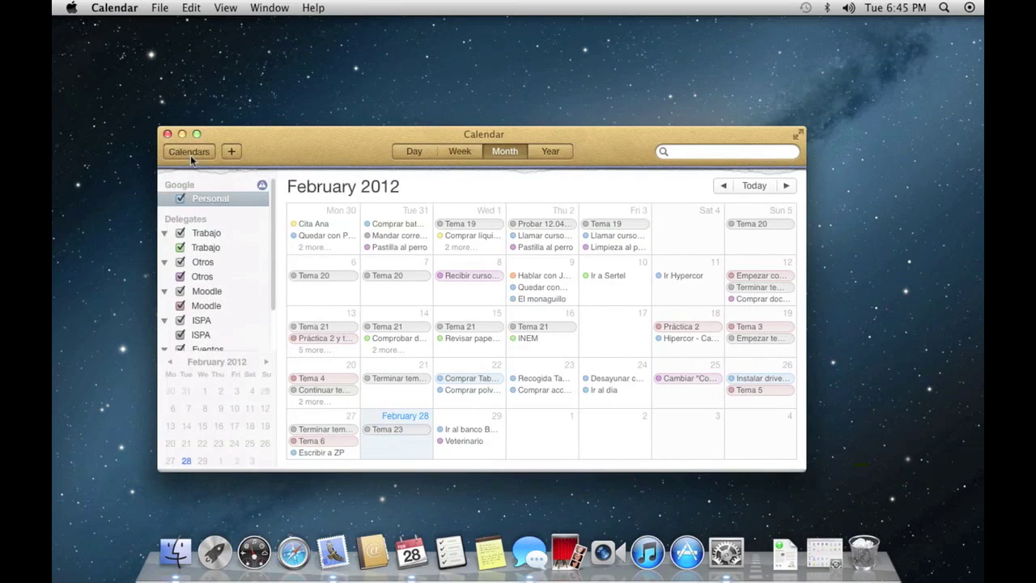
click(190, 154)
click(205, 159)
- View Calendar in full screen with the calendar list hidden and shown, and quit Calendar
click(798, 134)
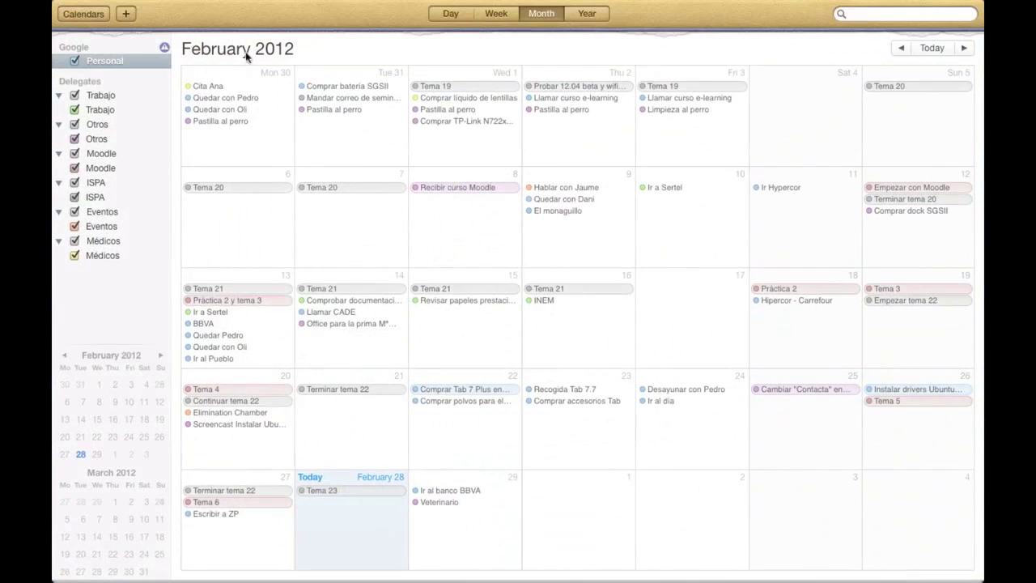
click(96, 21)
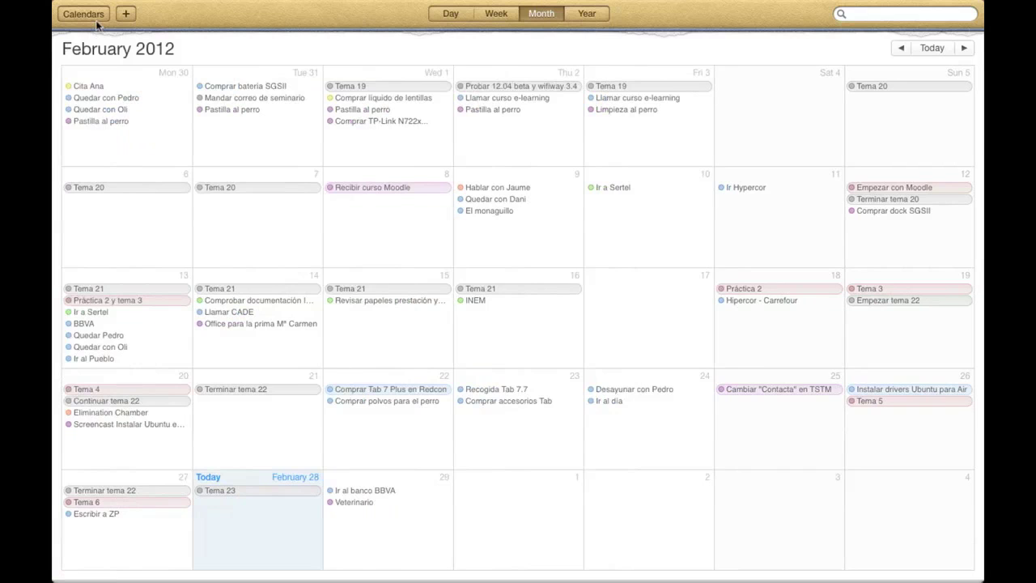
click(95, 21)
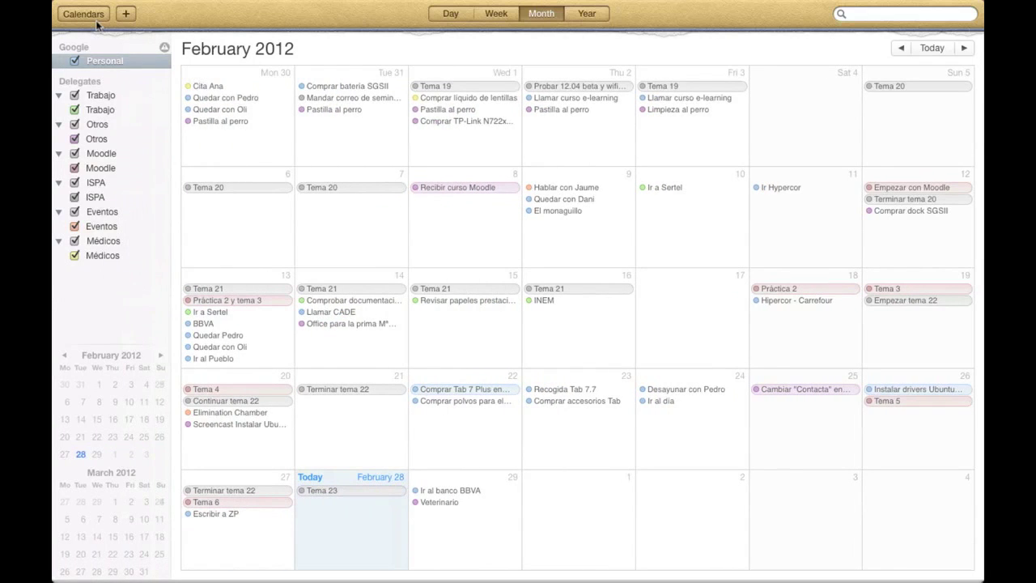
key(super+q)
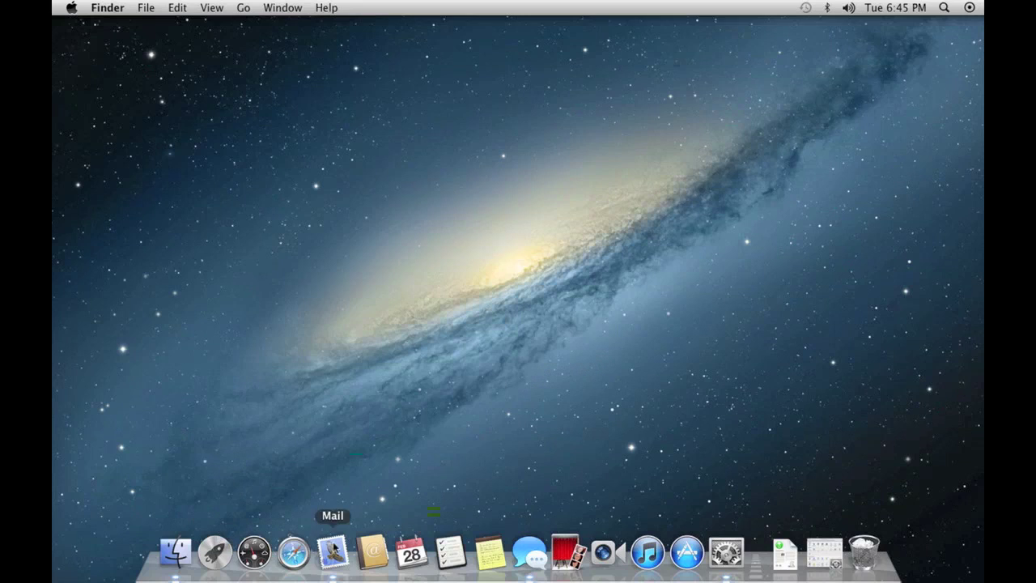
- Open System Preferences and show the Display settings in Accessibility
click(726, 553)
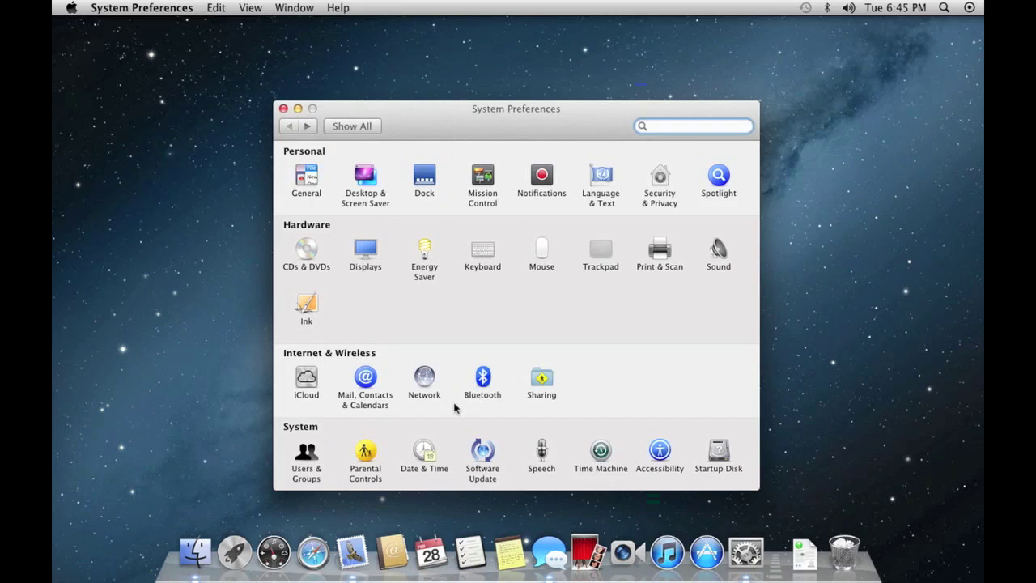
click(658, 454)
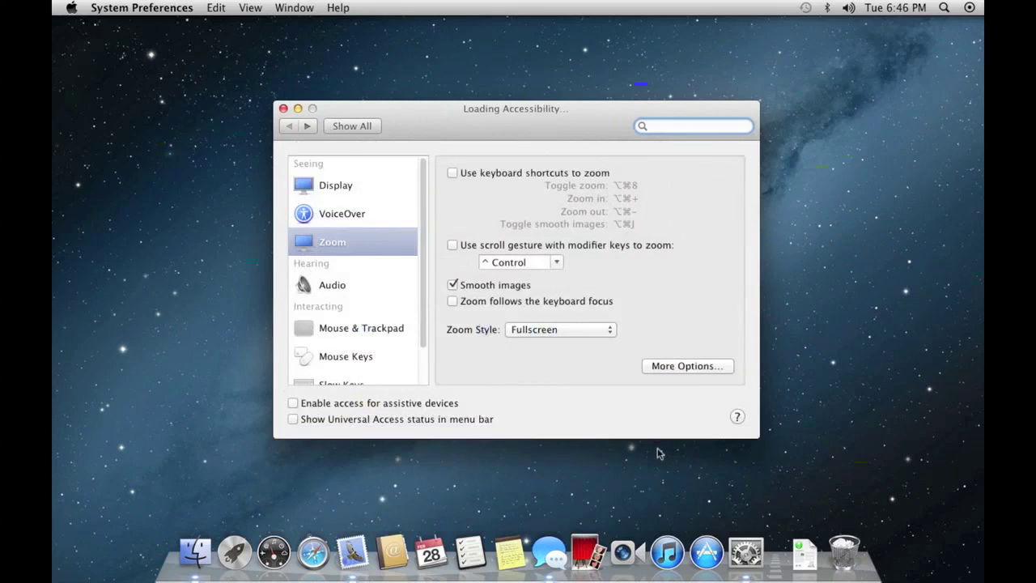
click(372, 188)
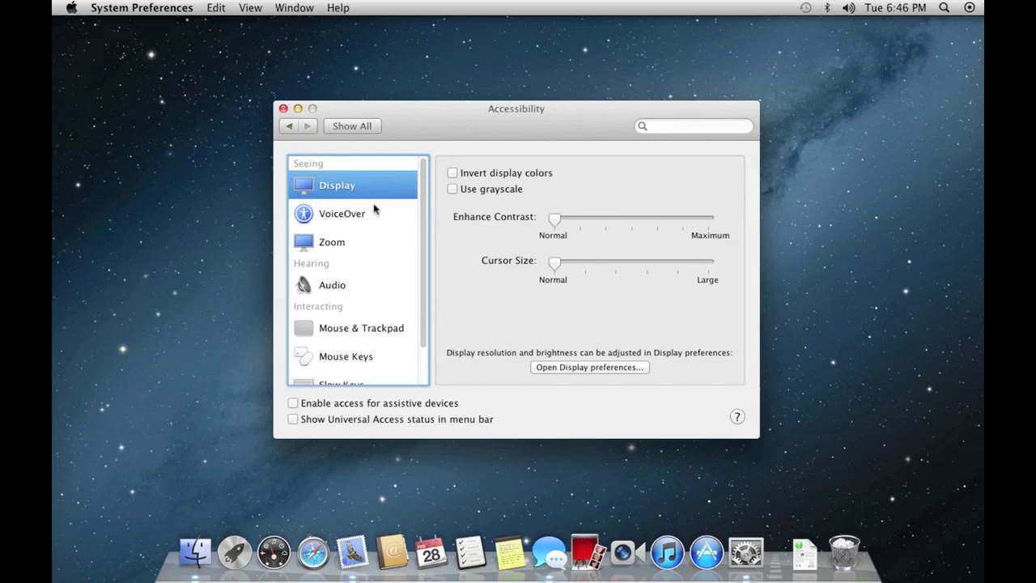
- Turn grayscale display on and off, and enlarge the cursor size before returning it to Normal
click(461, 190)
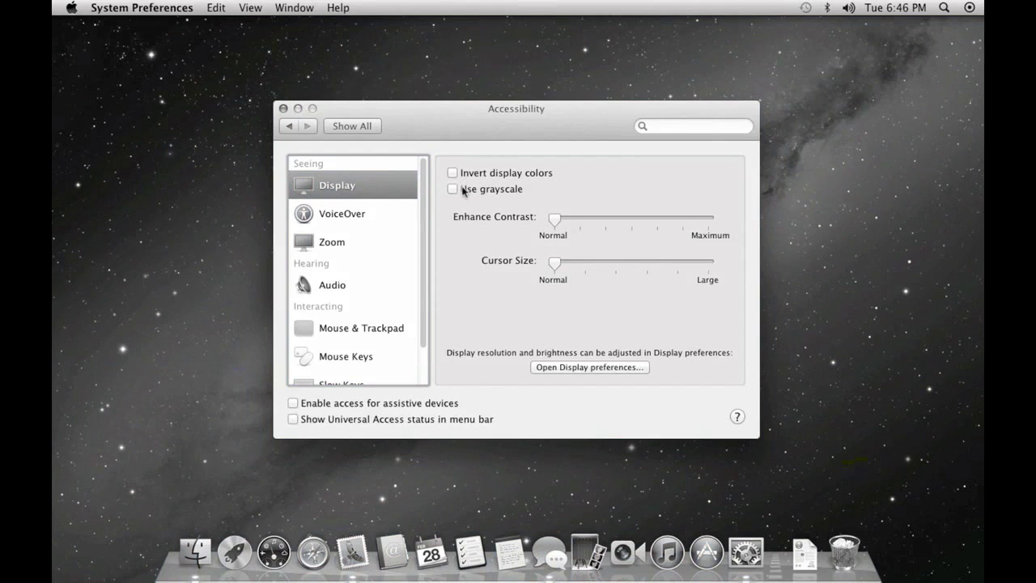
click(462, 190)
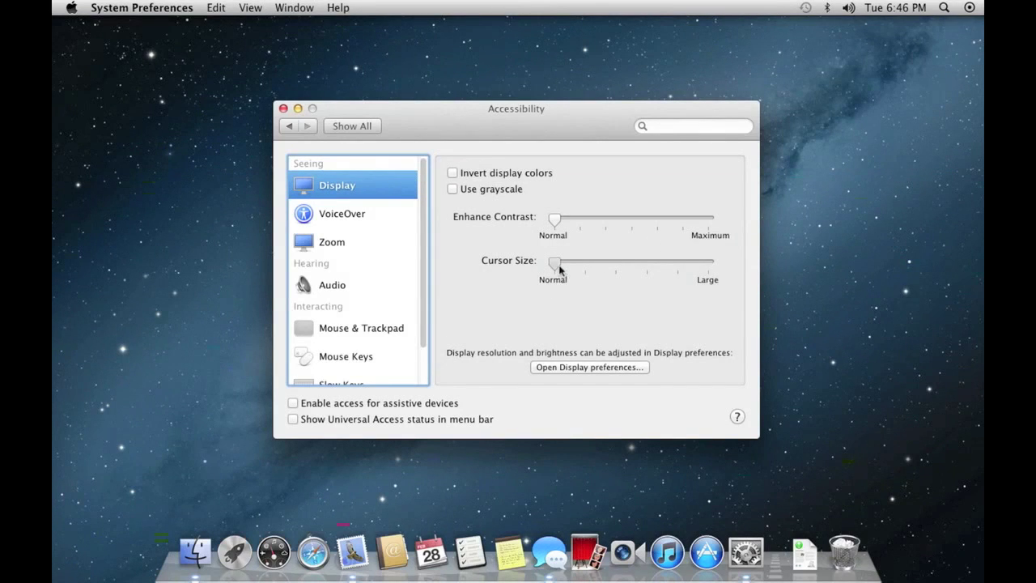
drag(557, 266, 603, 271)
drag(610, 264, 535, 270)
- Open VoiceOver Utility from the VoiceOver settings and set the default speech voice to Diego Compact
click(352, 219)
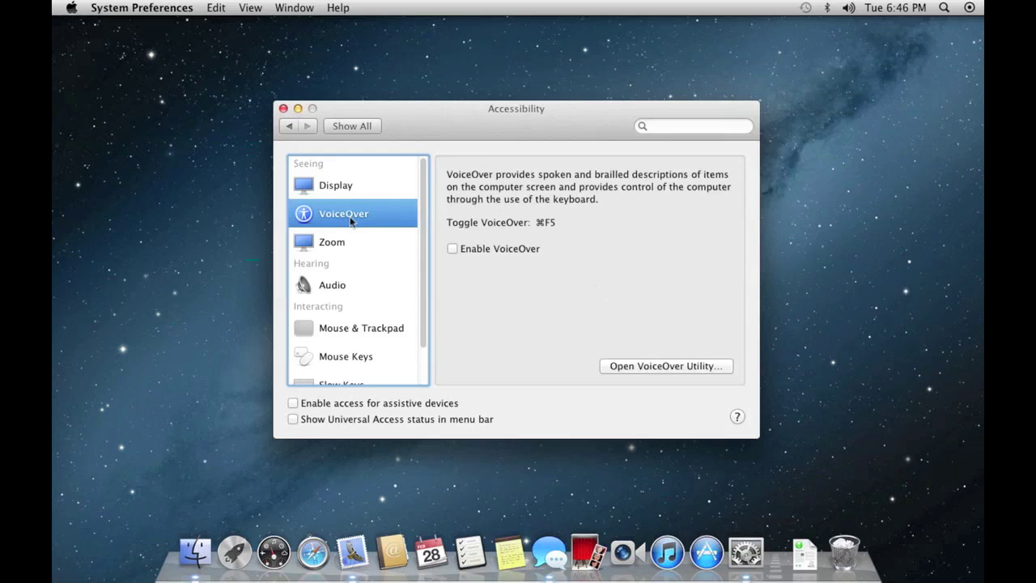
click(649, 368)
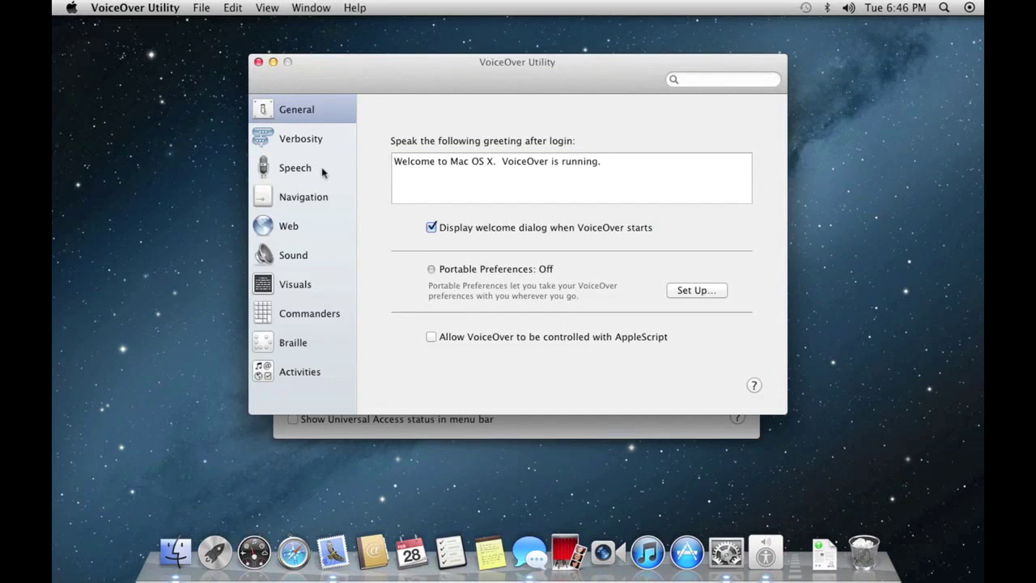
click(313, 169)
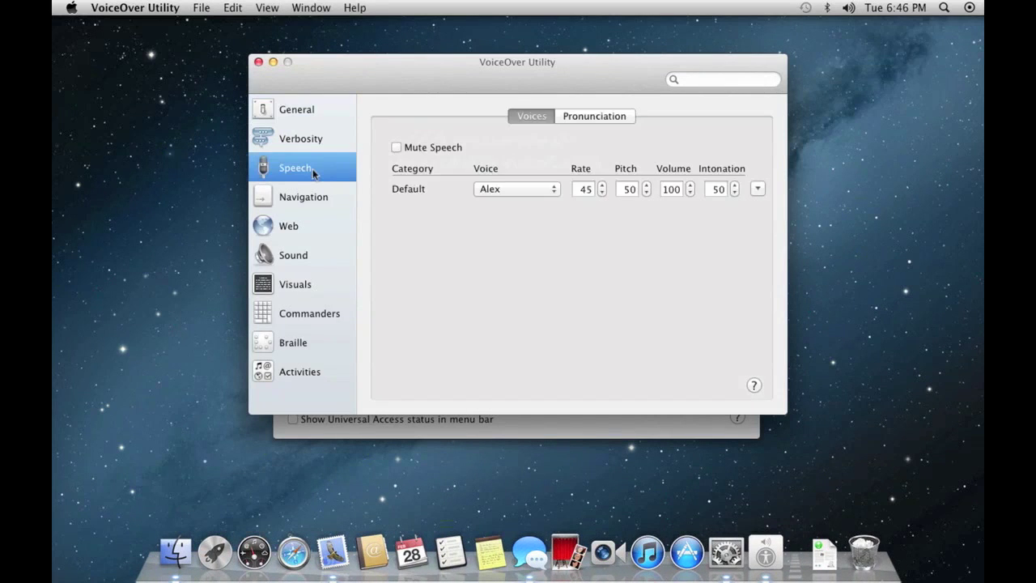
click(508, 188)
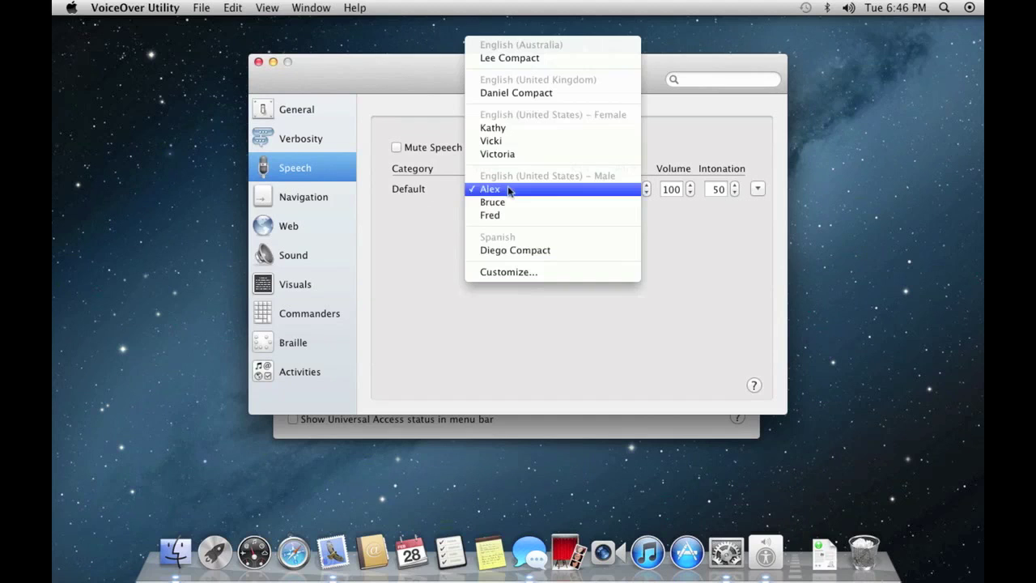
click(548, 252)
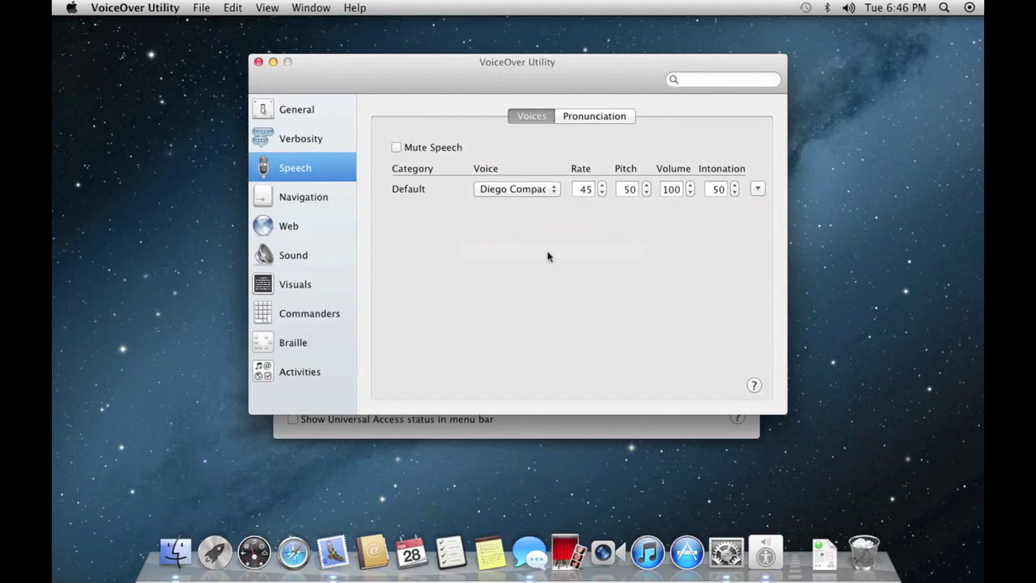
- Review the voices available for VoiceOver, keeping Diego Compact, and close VoiceOver Utility
click(517, 191)
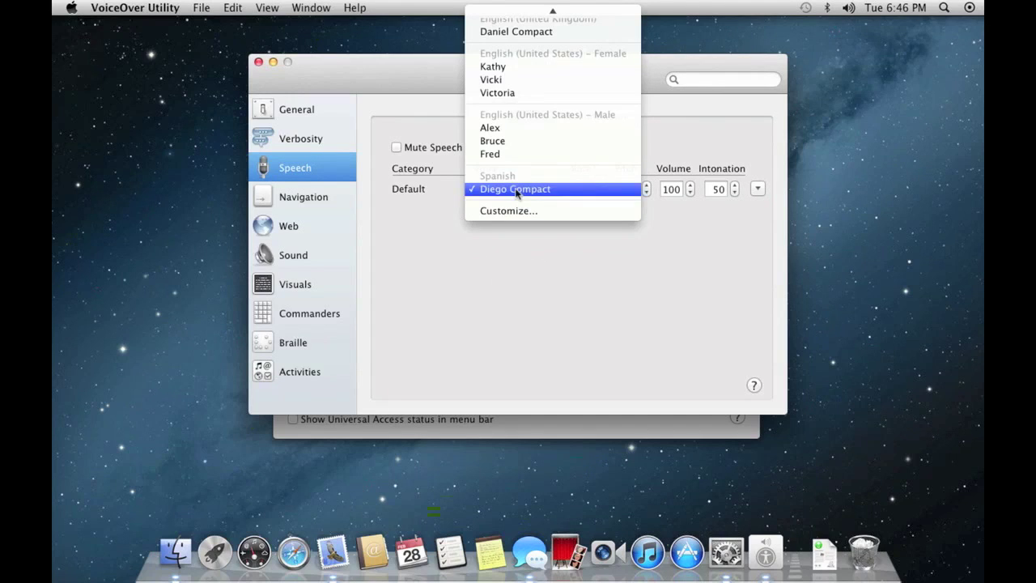
click(517, 191)
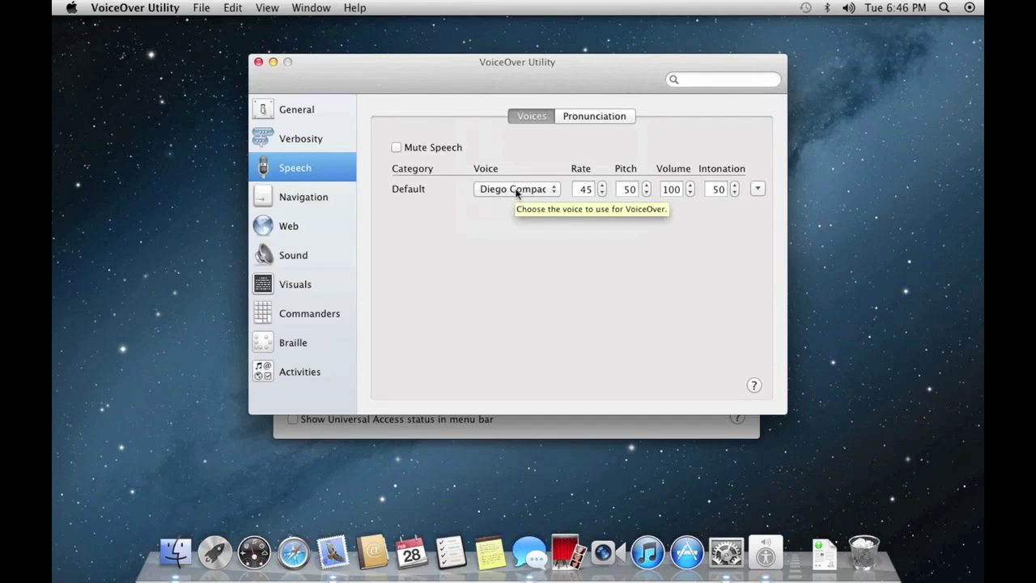
click(516, 191)
click(516, 192)
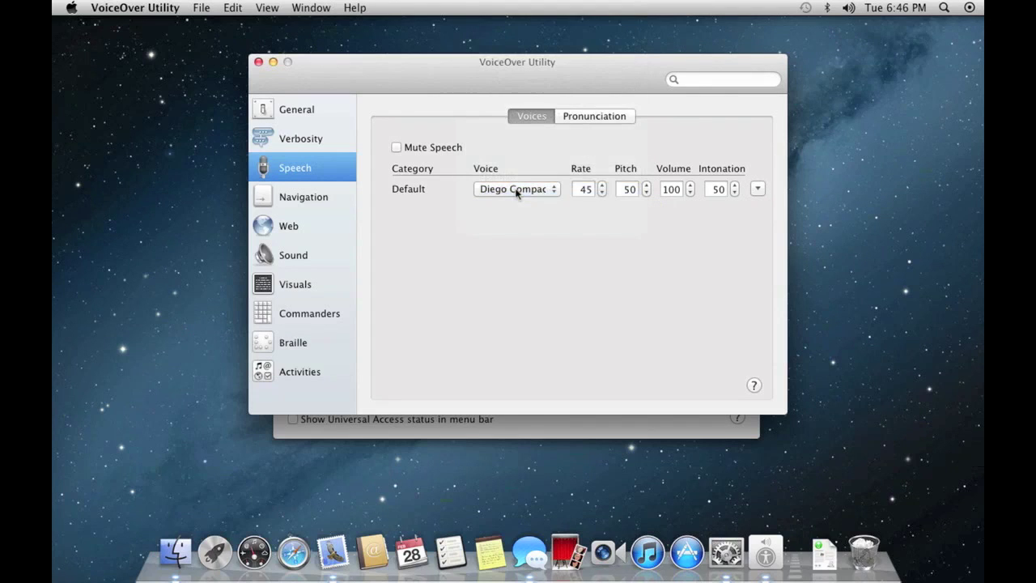
click(516, 192)
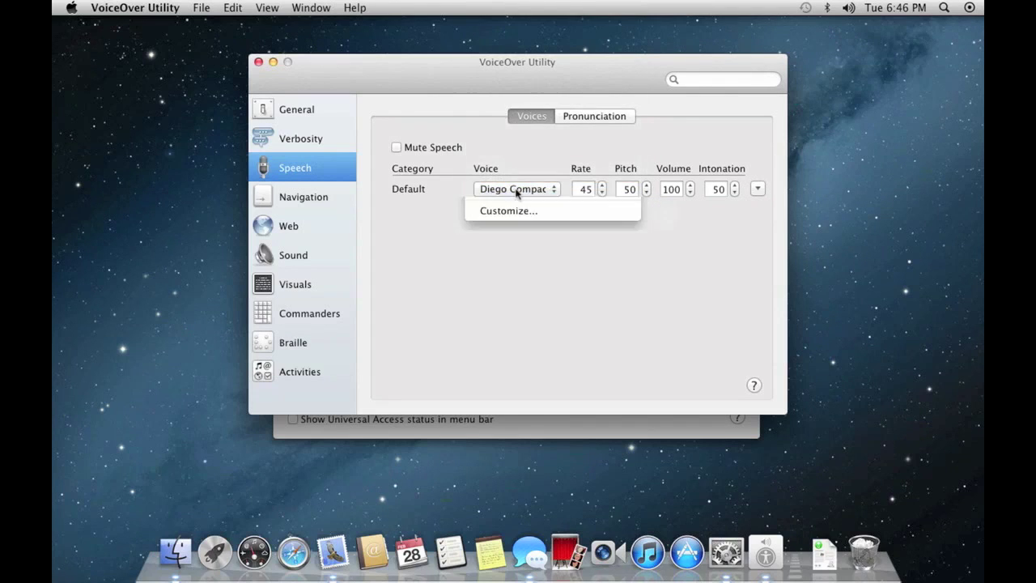
click(518, 192)
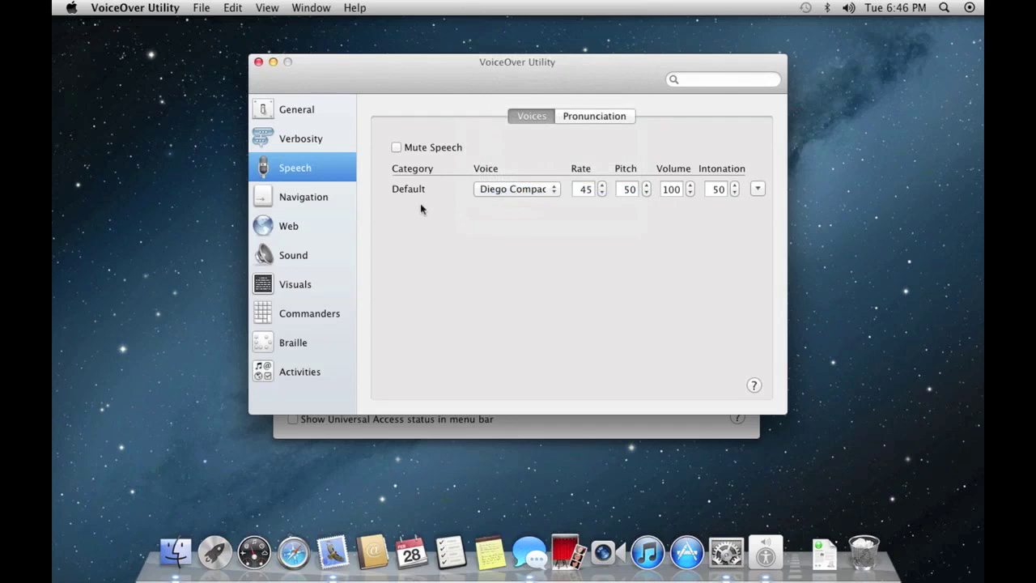
click(482, 189)
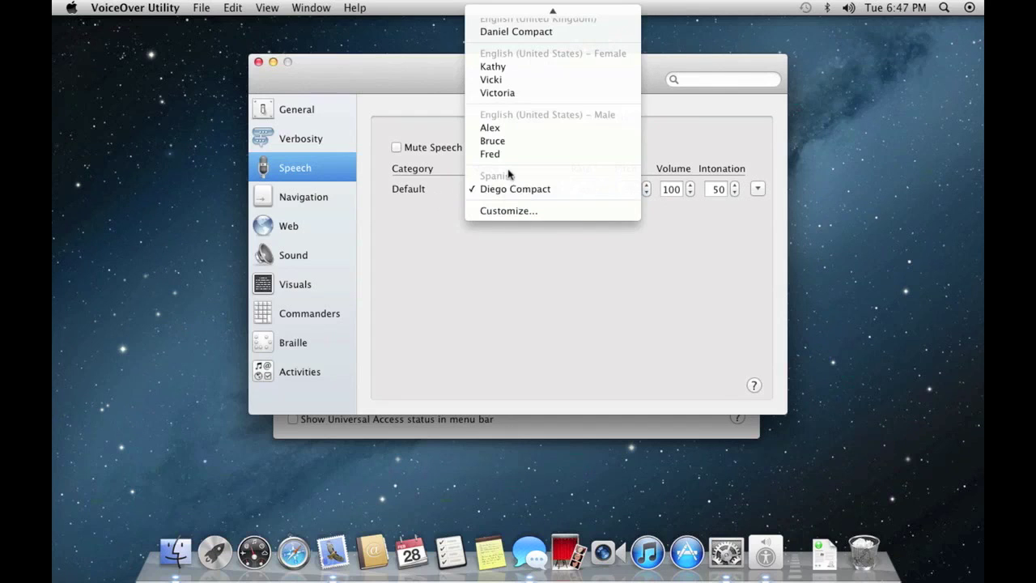
click(510, 253)
click(511, 191)
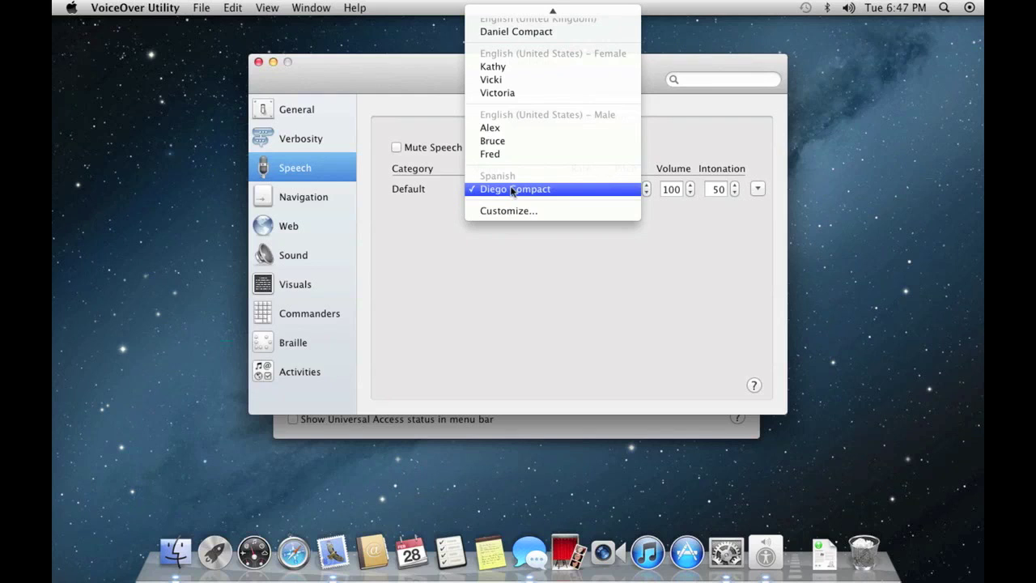
click(513, 191)
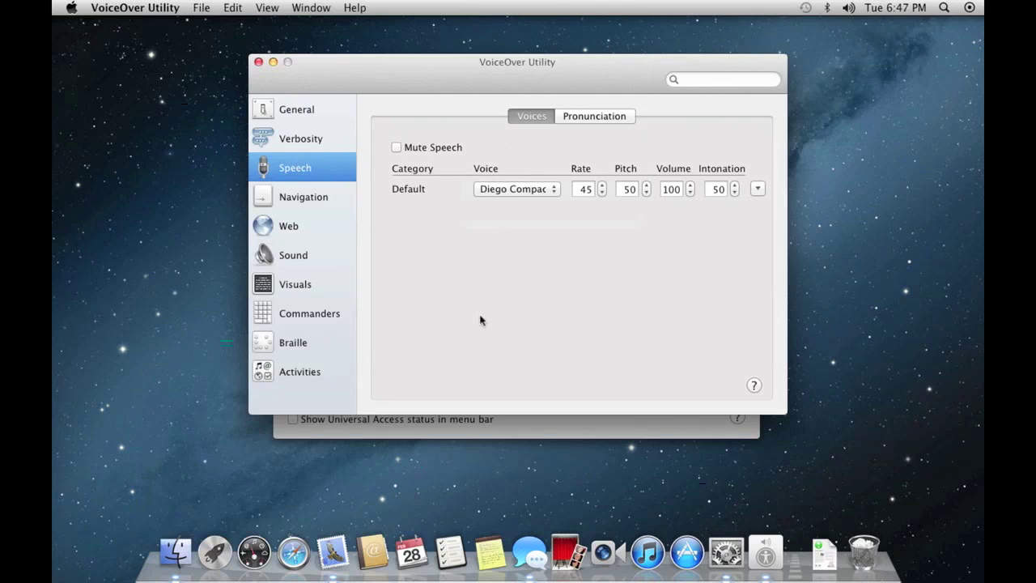
click(259, 63)
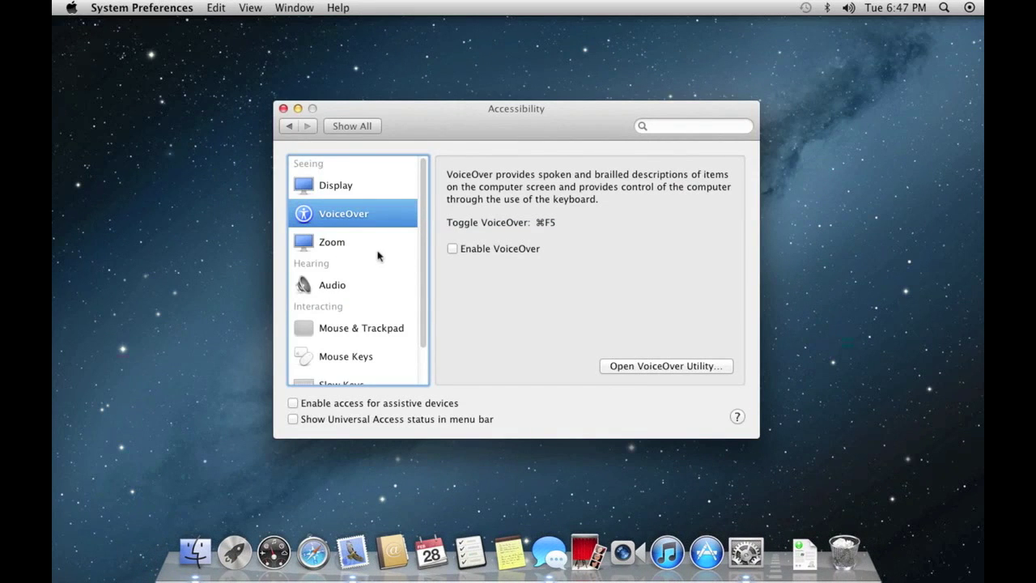
- Show the Zoom settings and try switching the keyboard shortcuts and scroll gesture for zooming on and off
click(367, 252)
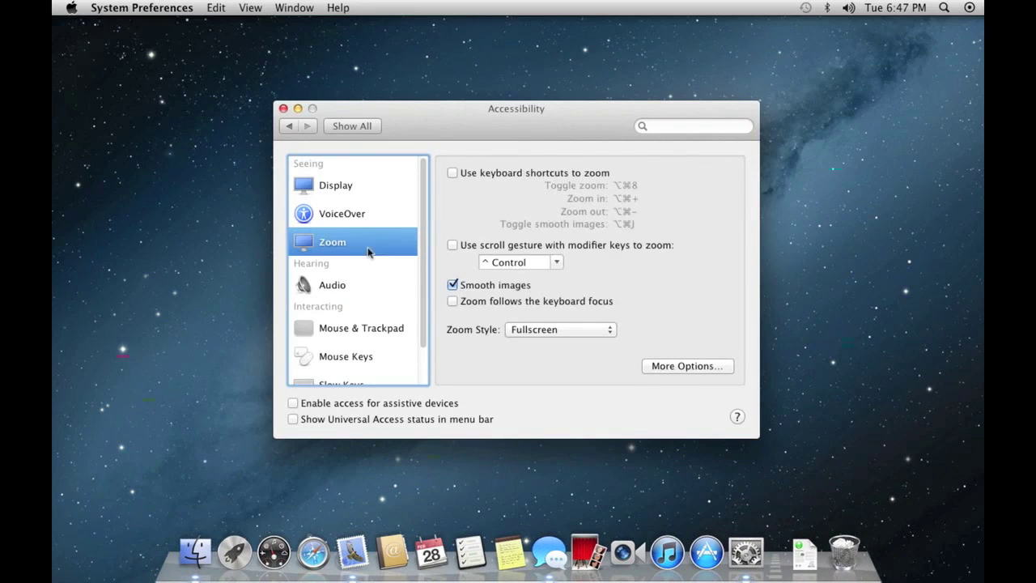
click(497, 168)
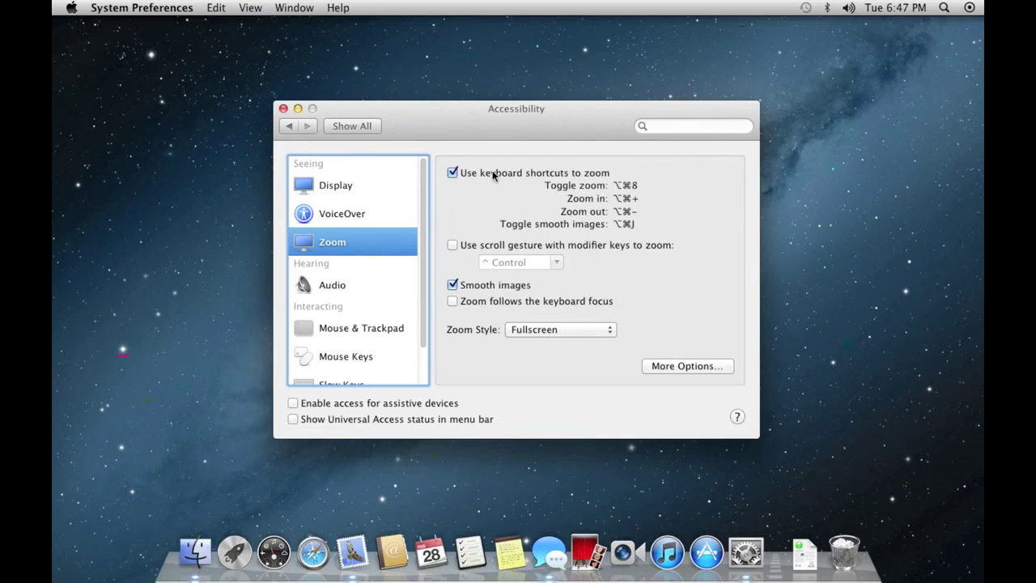
click(461, 246)
click(461, 245)
click(477, 172)
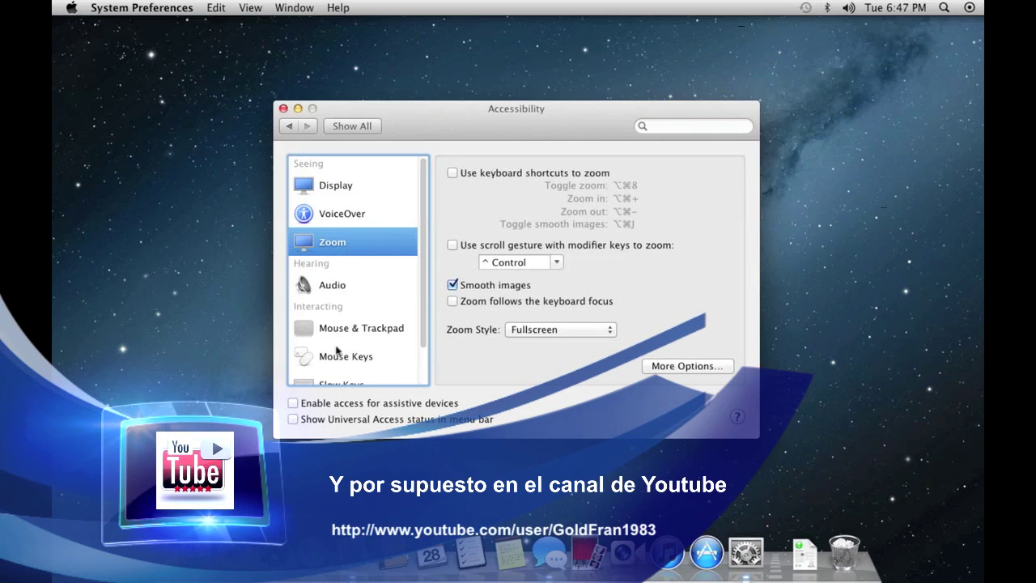
- Enable access for assistive devices and authorize the change in the unlock dialog
click(350, 405)
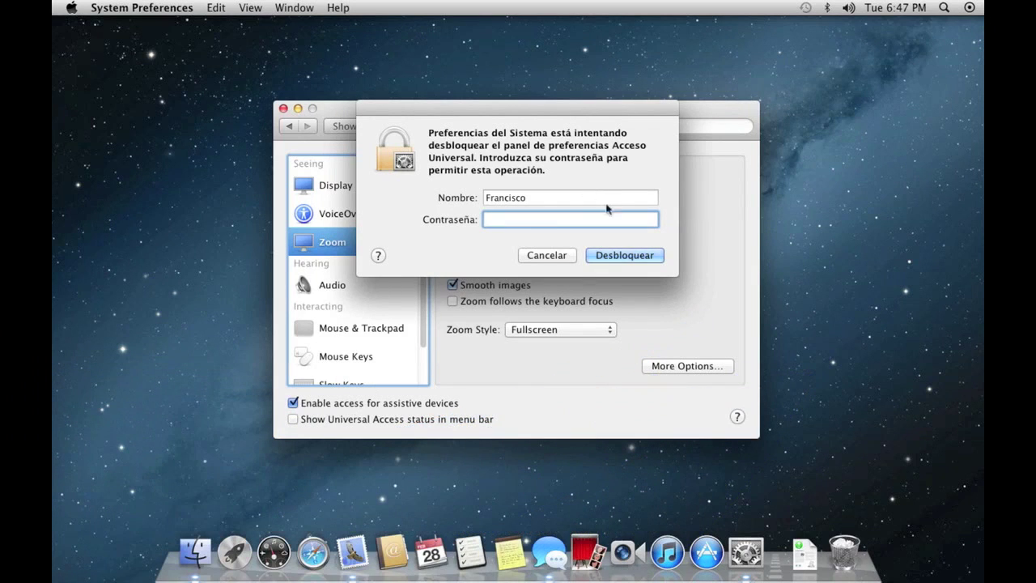
click(615, 250)
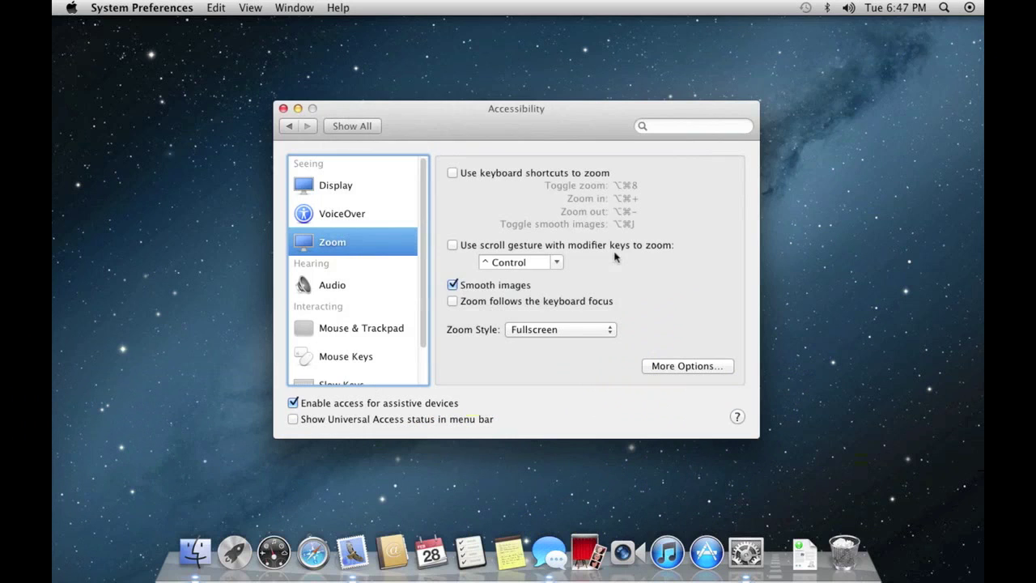
- Look through the Accessibility categories, view the Audio and Display settings, and return to the preferences overview
scroll(345, 273, down, 3)
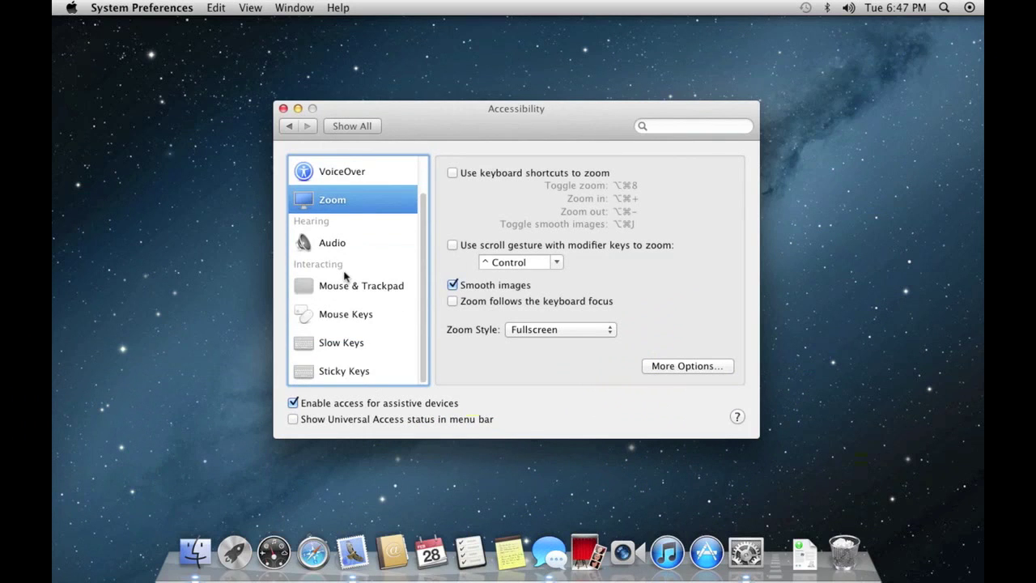
scroll(346, 273, up, 3)
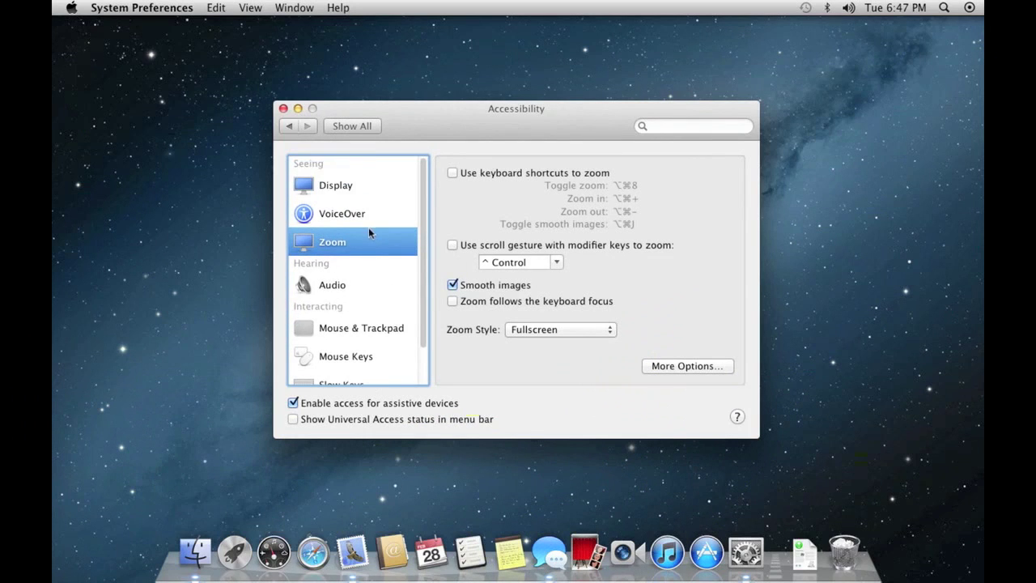
scroll(369, 230, down, 2)
scroll(368, 232, up, 2)
click(347, 288)
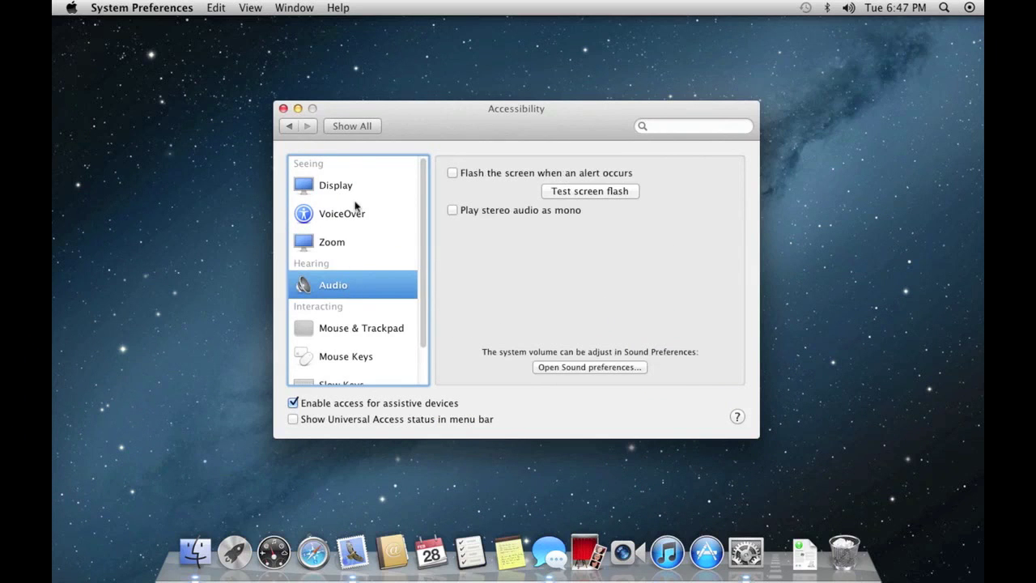
click(321, 187)
click(292, 127)
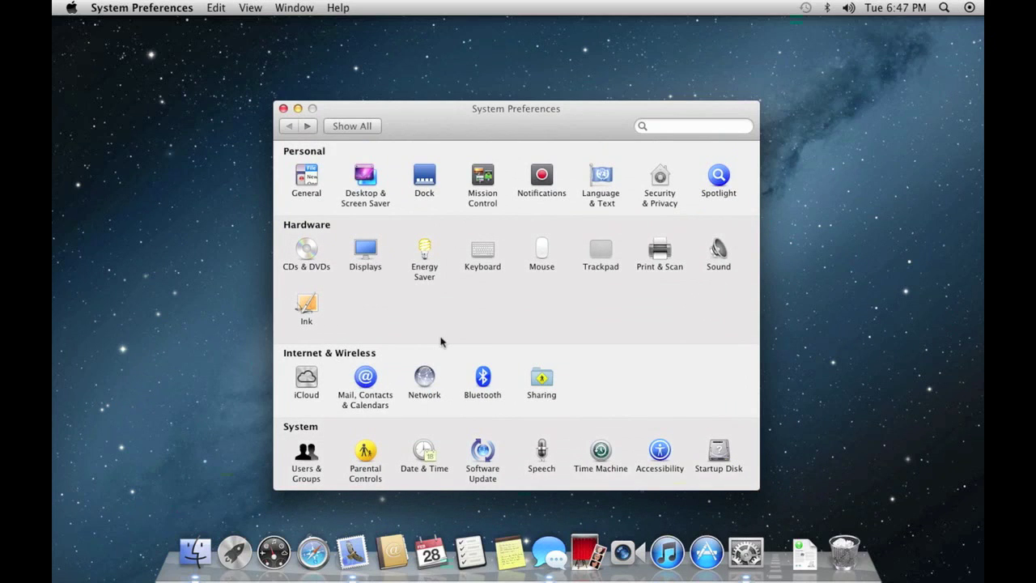
- View the Print & Scan and Network preferences, returning to the overview after each
click(673, 268)
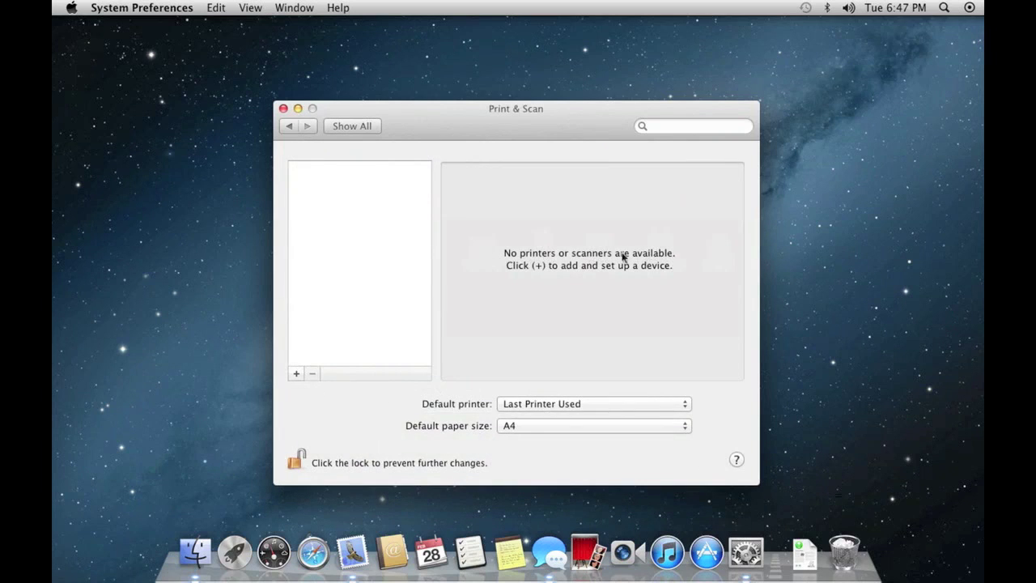
click(291, 126)
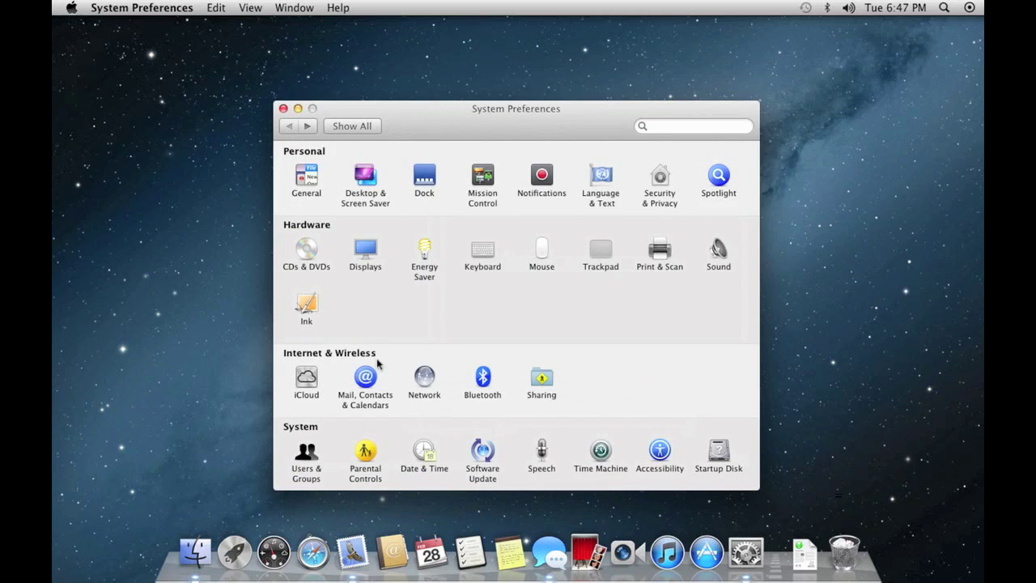
click(425, 377)
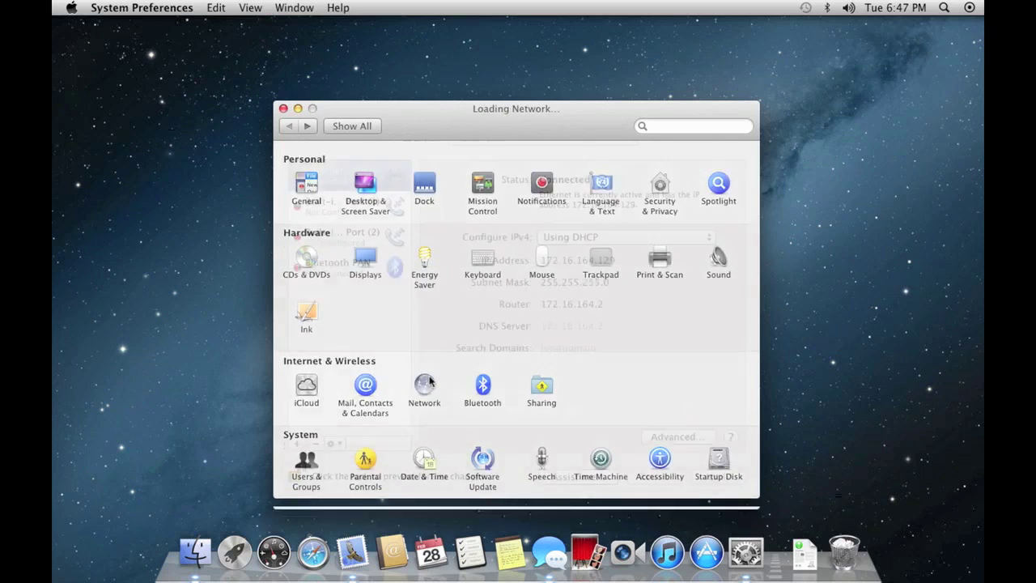
click(291, 127)
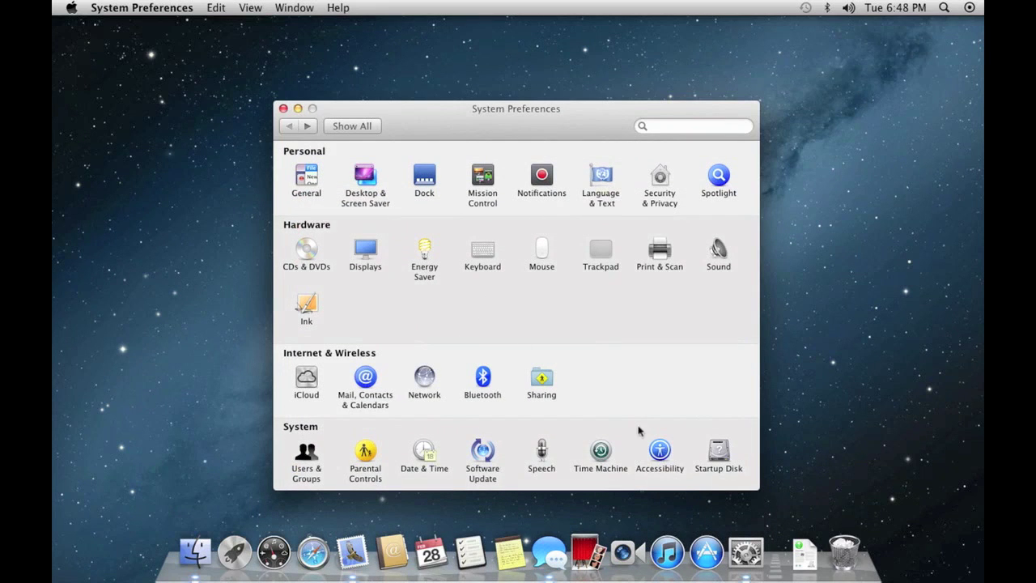
- Open the Time Machine preferences, view the backup exclusion options, and dismiss them without saving
click(597, 459)
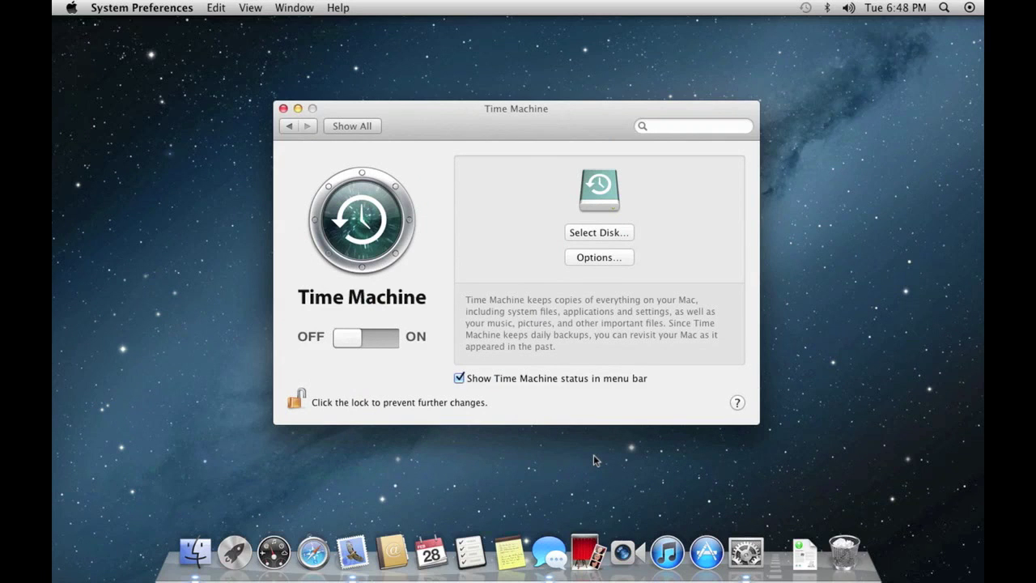
click(606, 258)
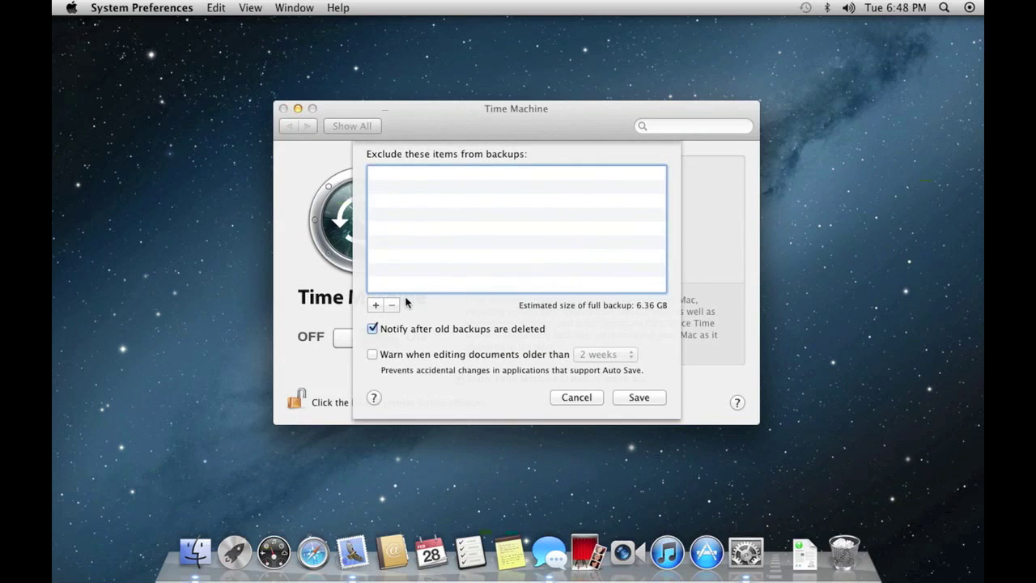
key(Escape)
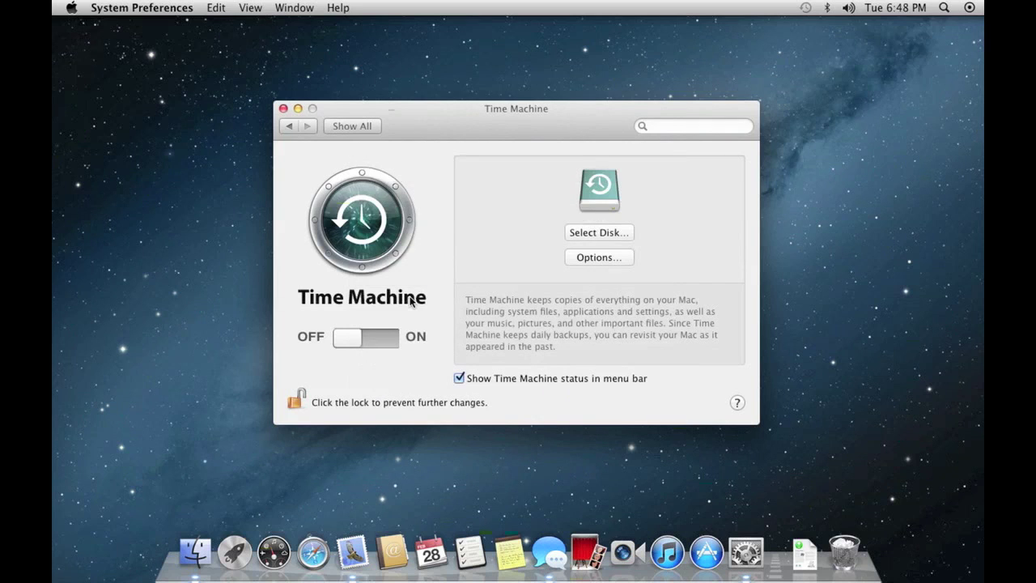
- View the Time Machine backup disk selection, cancel it without choosing a disk, and close the preferences window
click(621, 237)
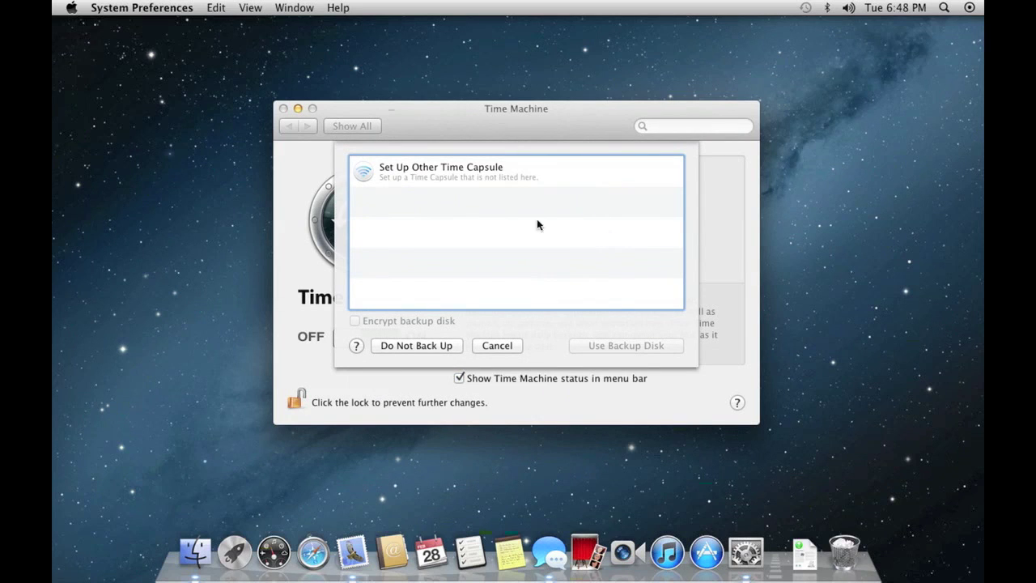
key(Escape)
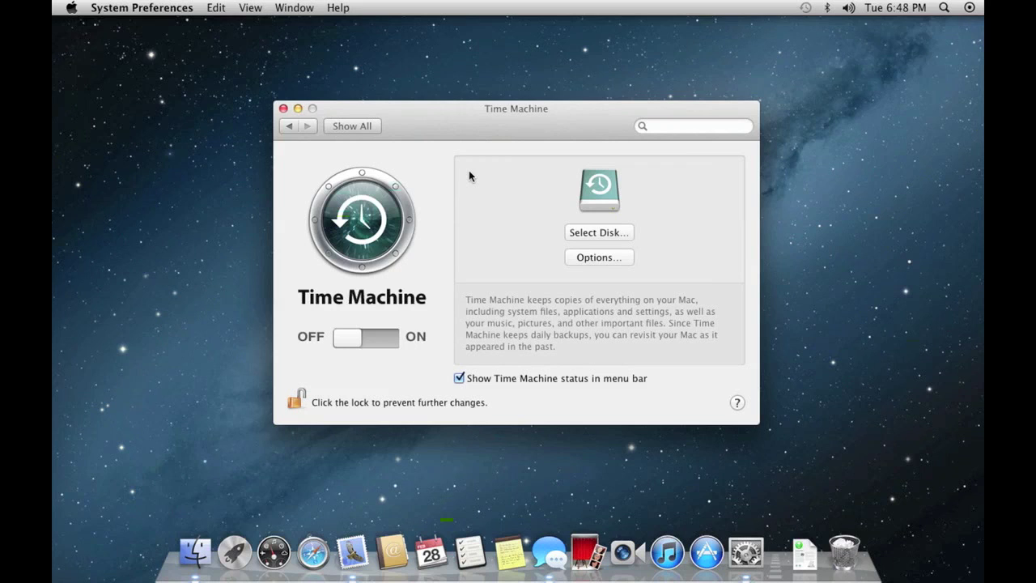
click(283, 109)
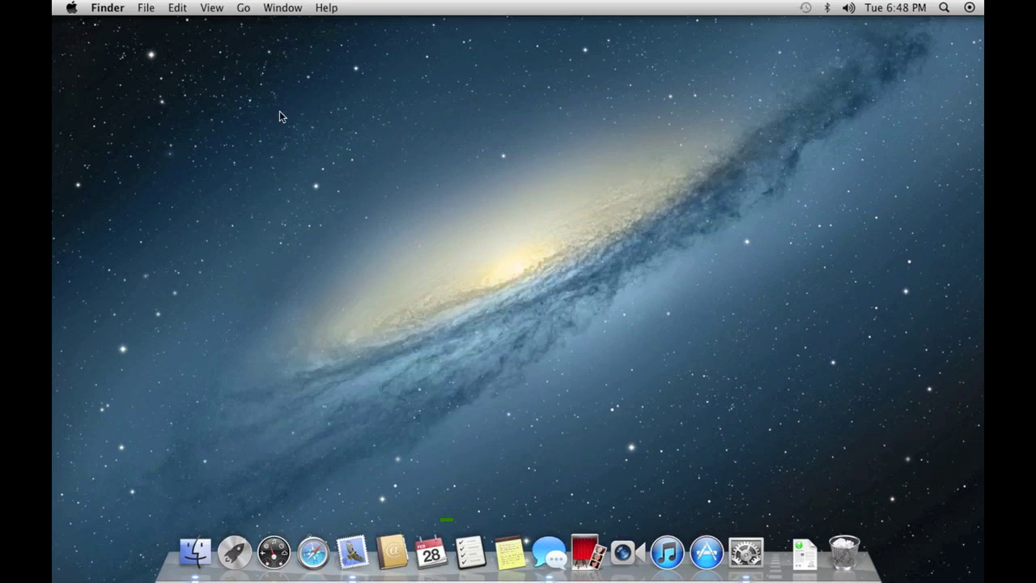
- Open the desktop background settings, try several Apple pictures including Moon and Eagle & Waterfall, and set Galaxy as the background
right_click(499, 352)
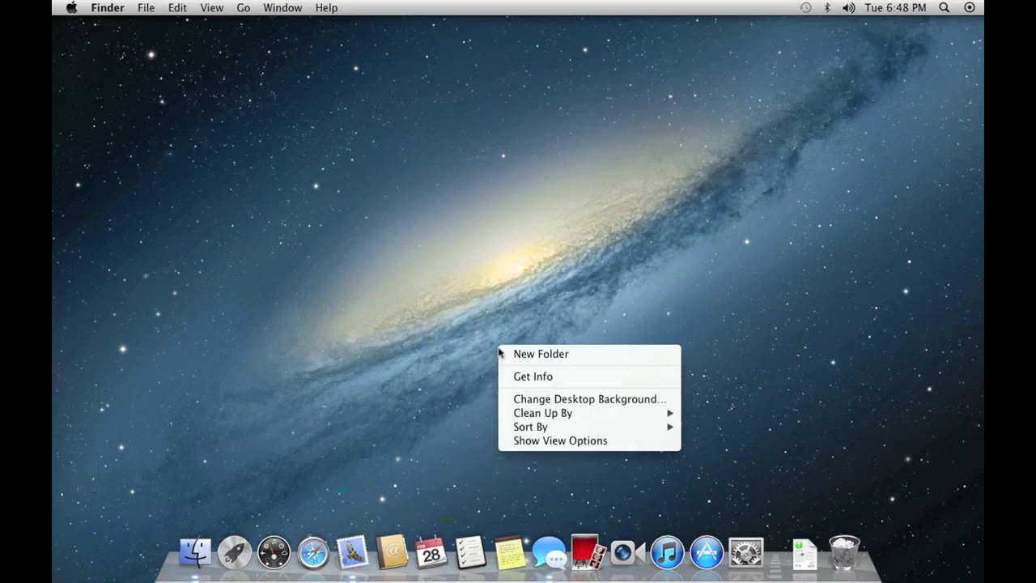
click(617, 402)
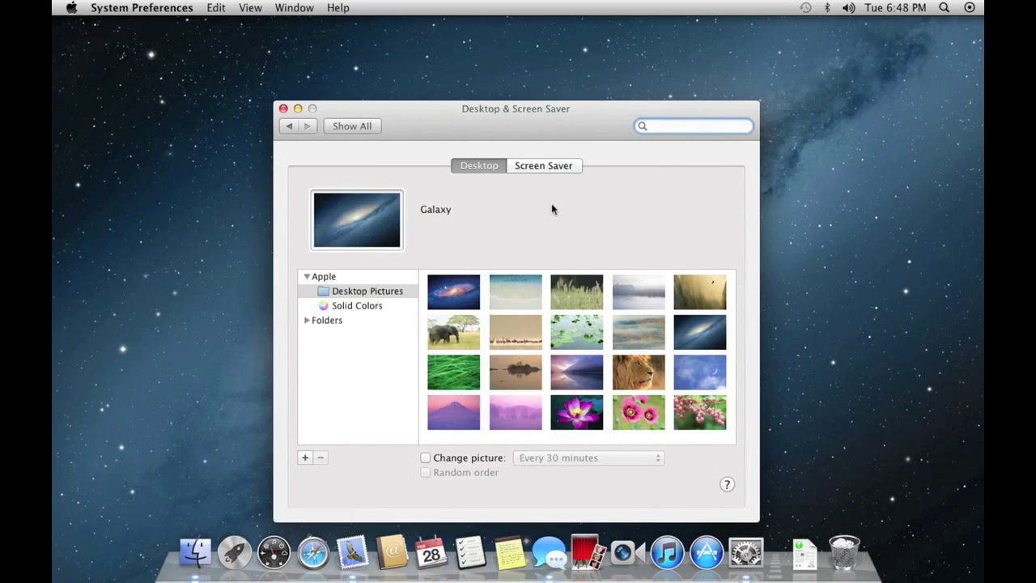
click(714, 366)
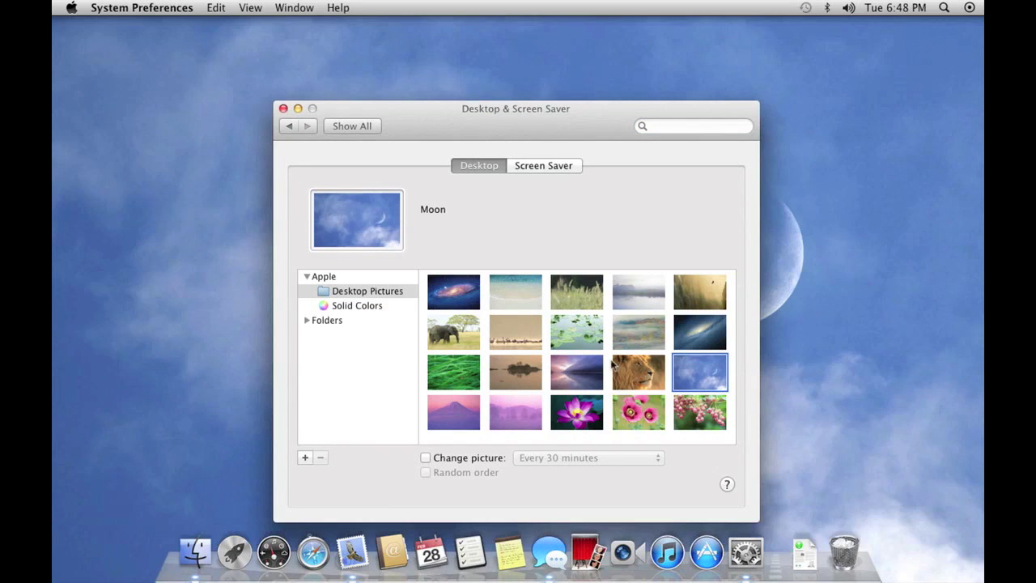
click(627, 340)
click(696, 296)
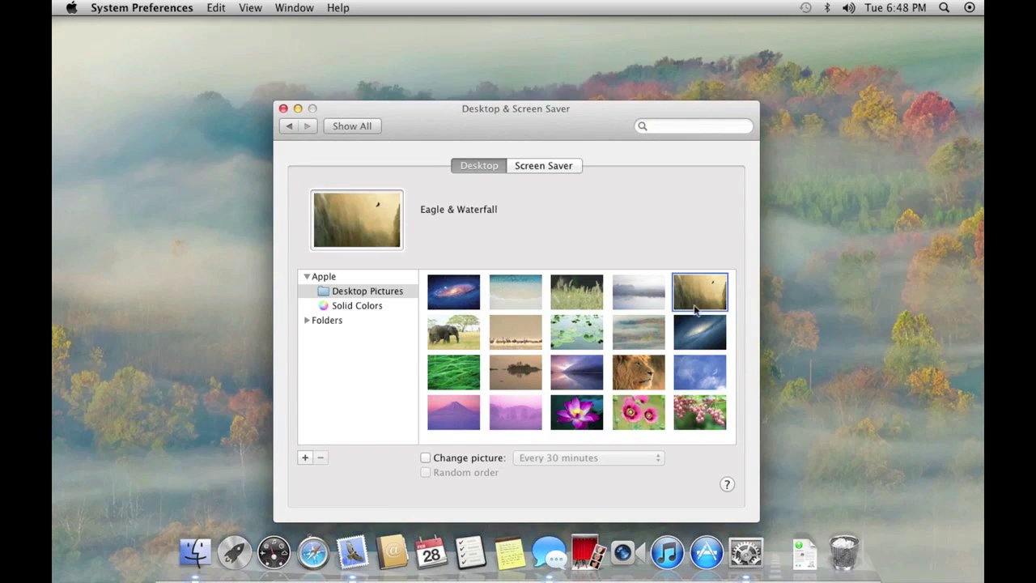
click(692, 334)
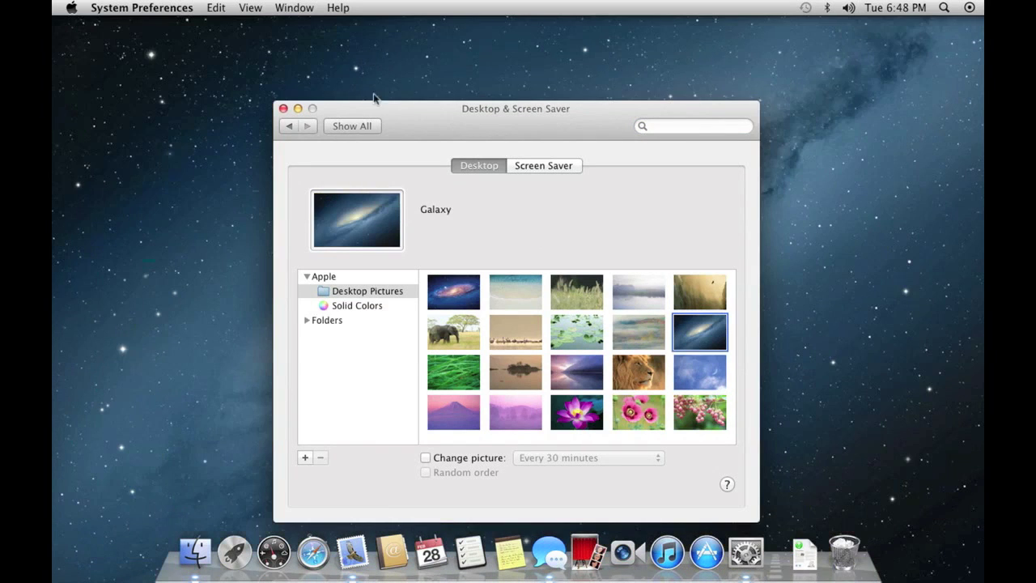
- Browse the slide show screen savers, try to select the Scrapbook style, and dismiss the problem report without reopening the preferences
click(519, 166)
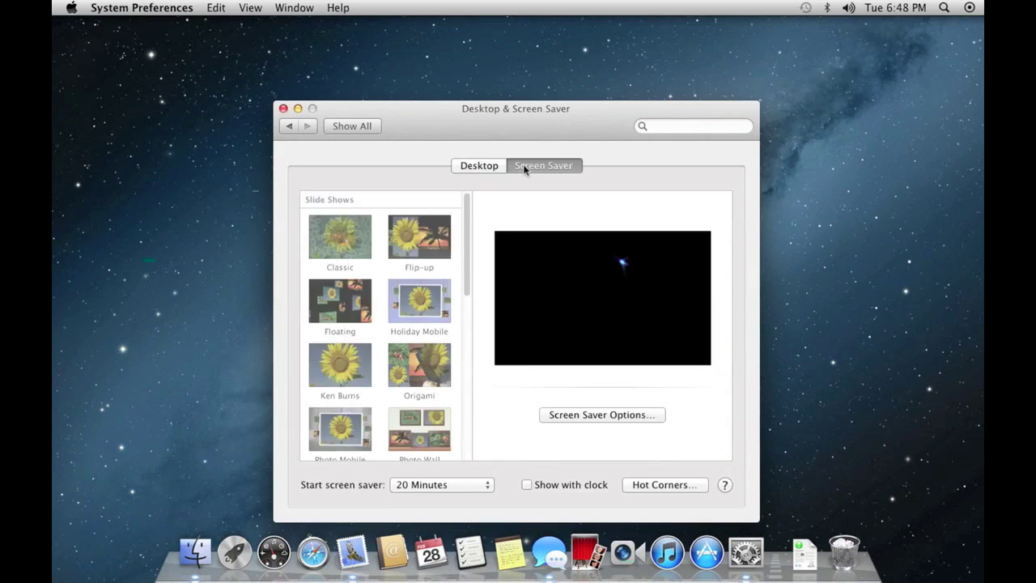
scroll(396, 312, down, 5)
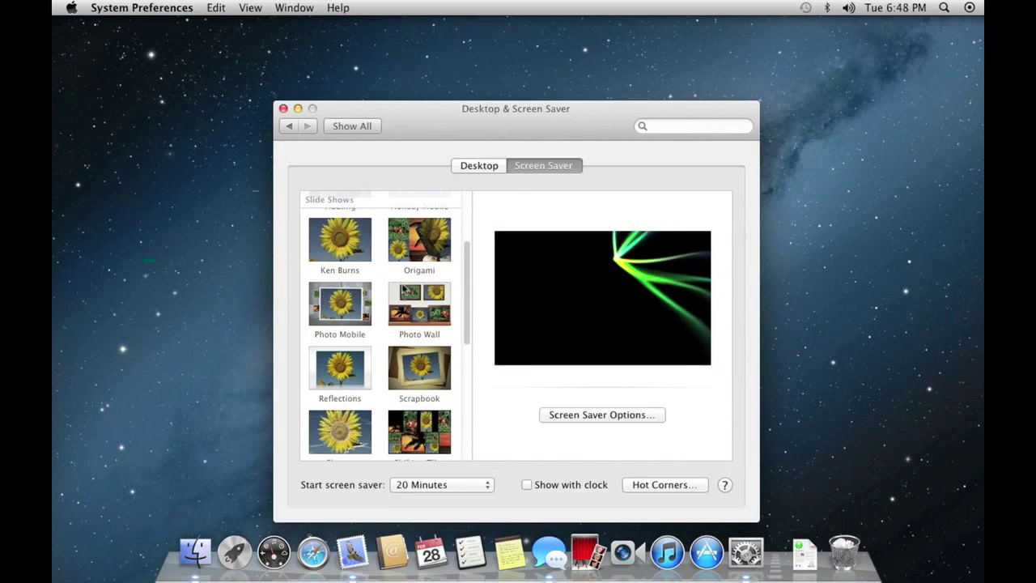
click(418, 366)
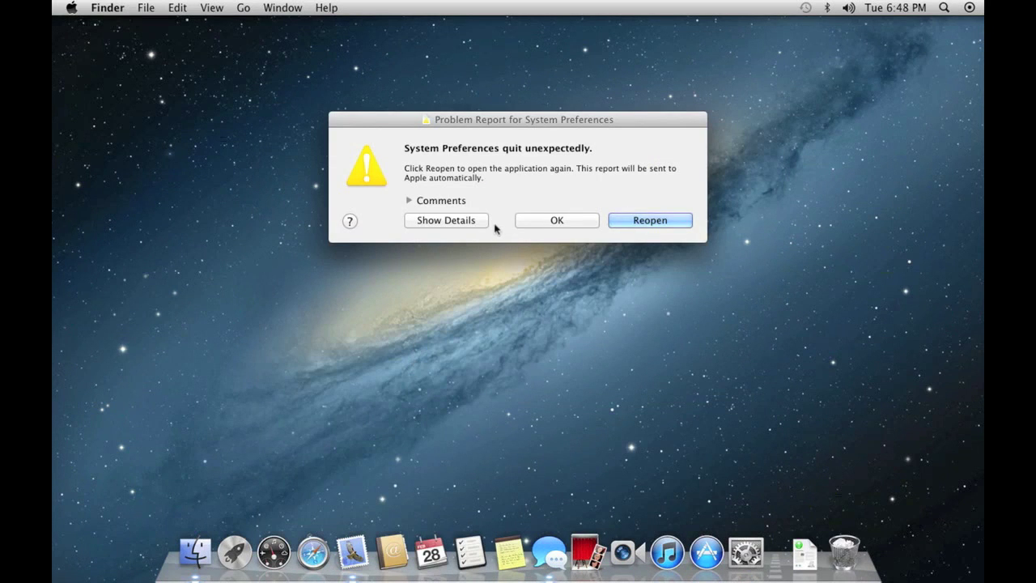
click(556, 221)
- Reopen the desktop background settings, view the screen saver list, and try to open the Screen Saver Options
right_click(553, 225)
click(592, 270)
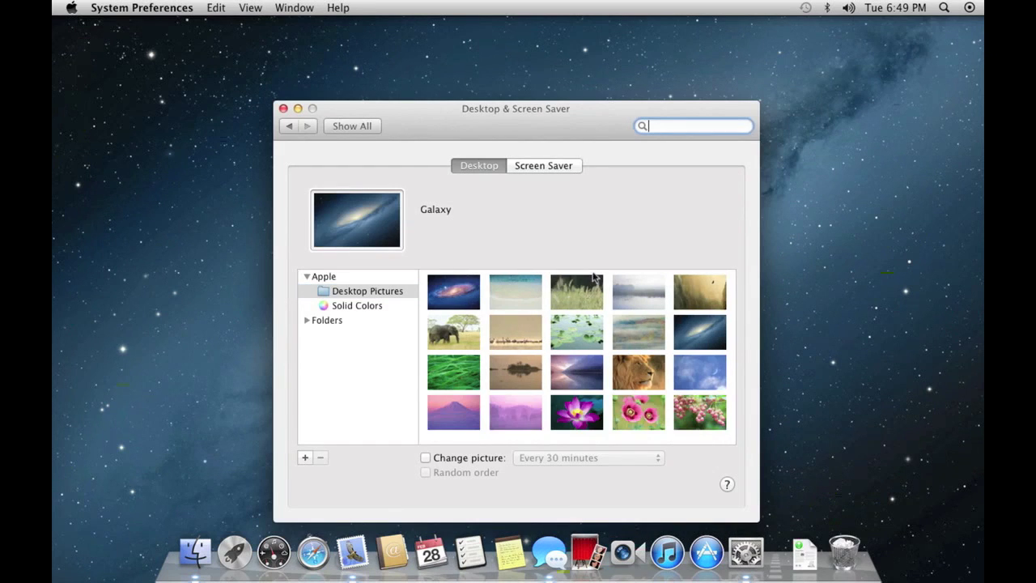
click(554, 166)
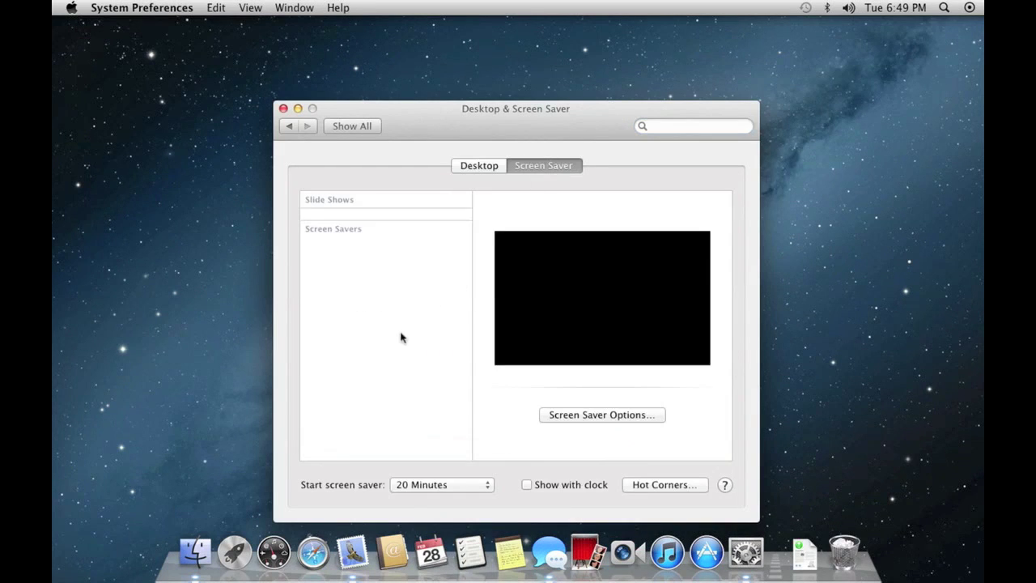
click(486, 166)
click(517, 165)
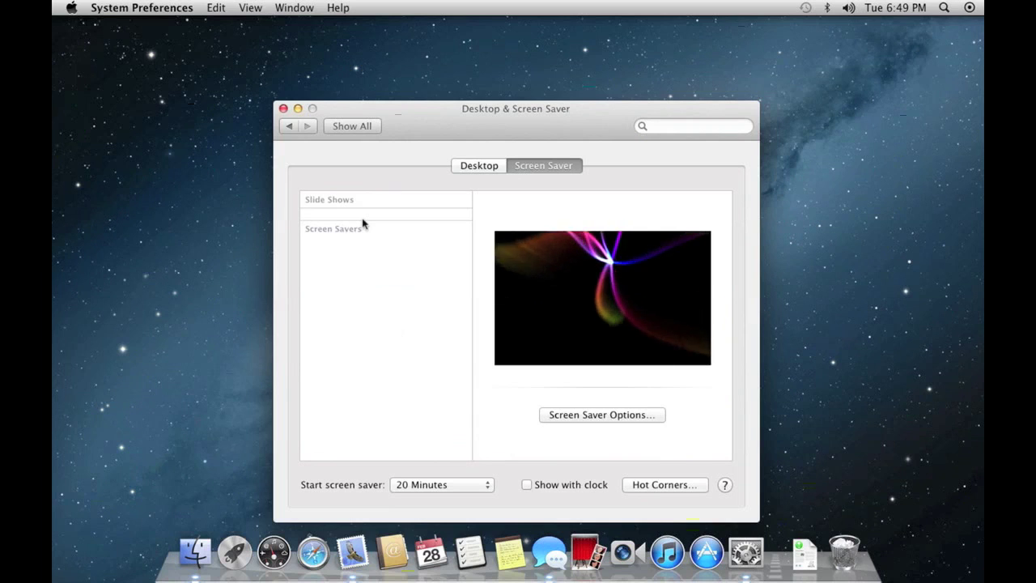
click(602, 418)
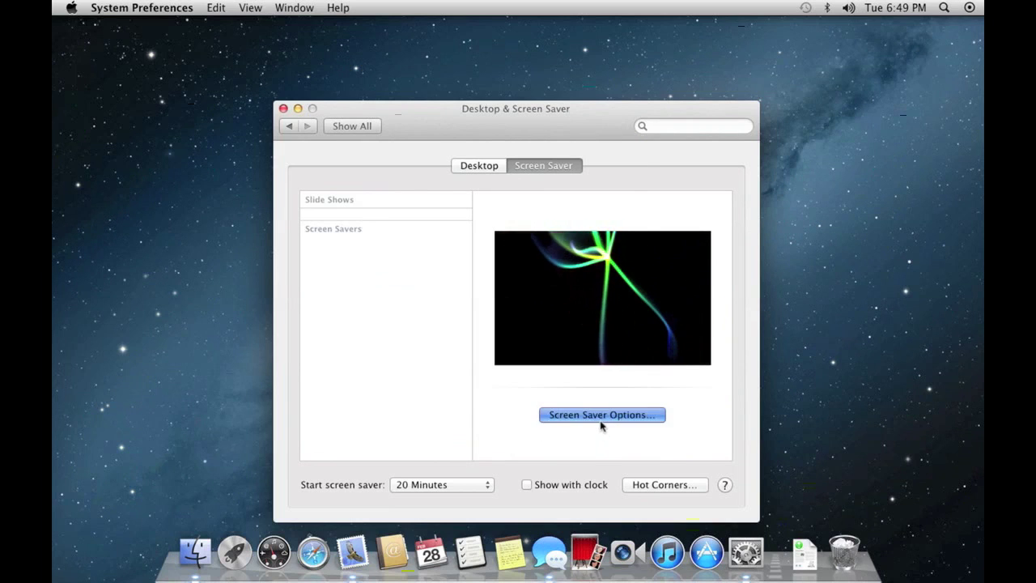
click(539, 324)
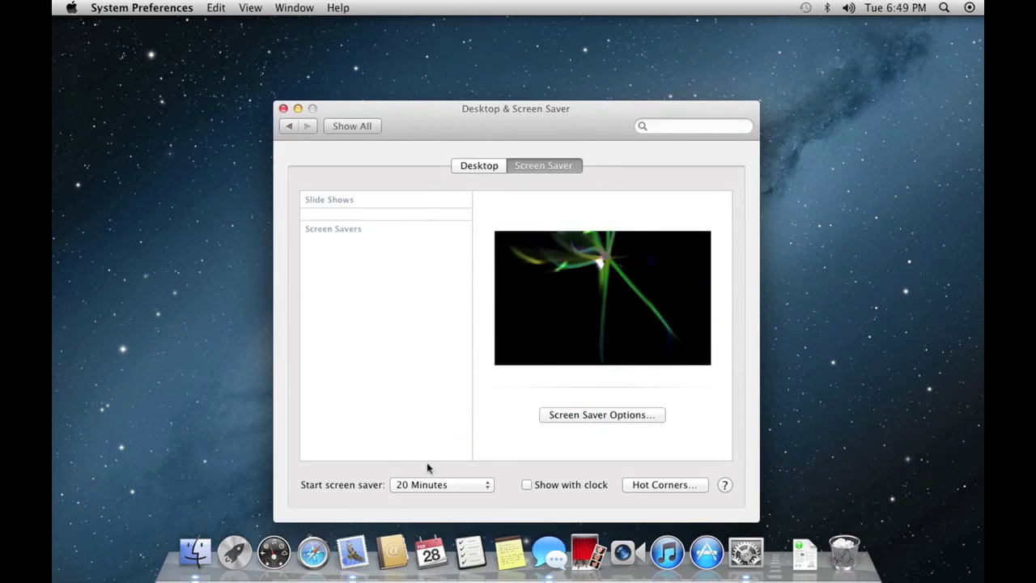
- Return to the desktop pictures, try to open the screen saver settings again, and dismiss the problem report
click(485, 164)
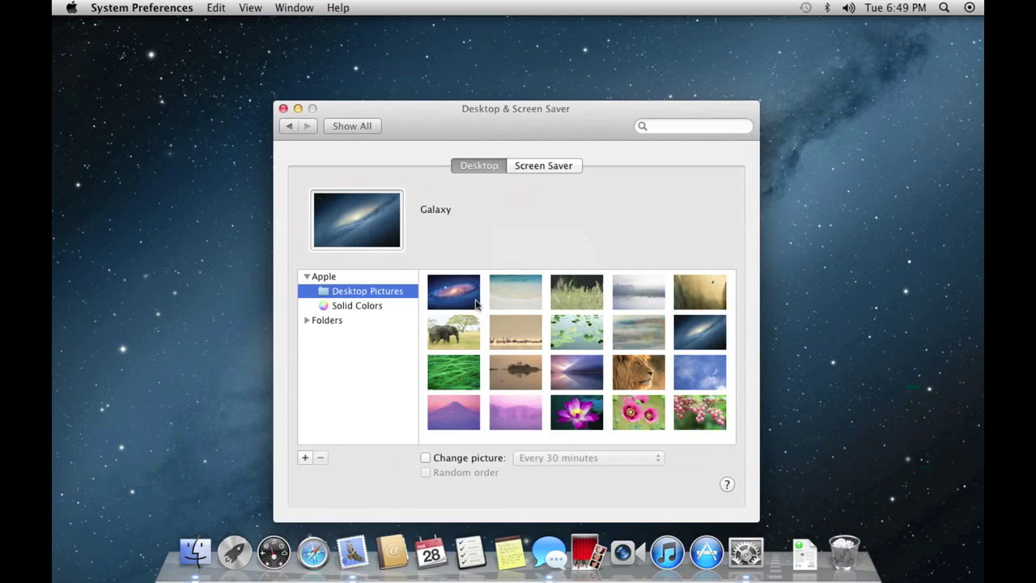
click(529, 166)
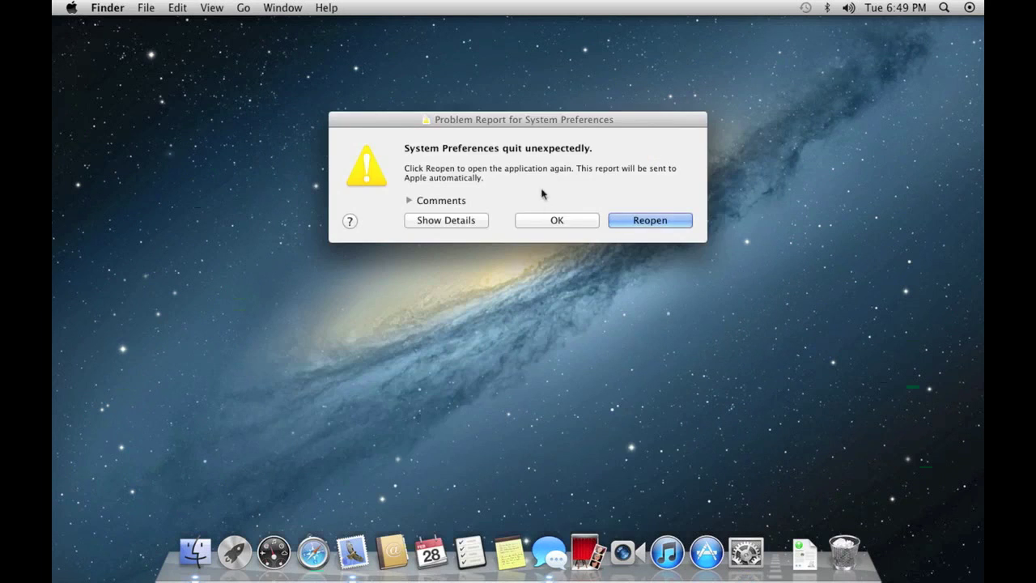
click(549, 227)
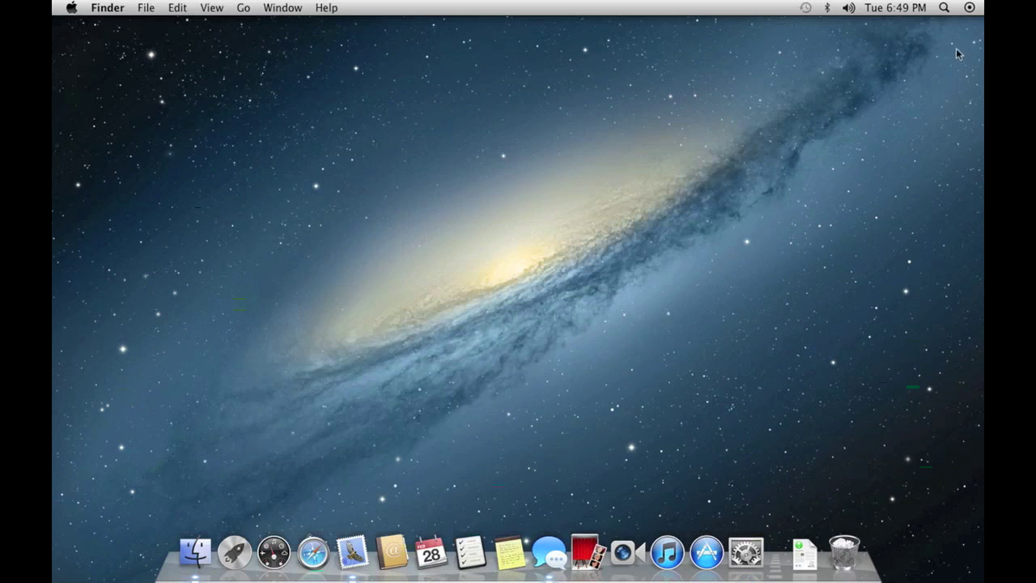
- Open the "Ir al banco BBVA" event in Calendar from Notification Center, view it, and quit Calendar
click(968, 8)
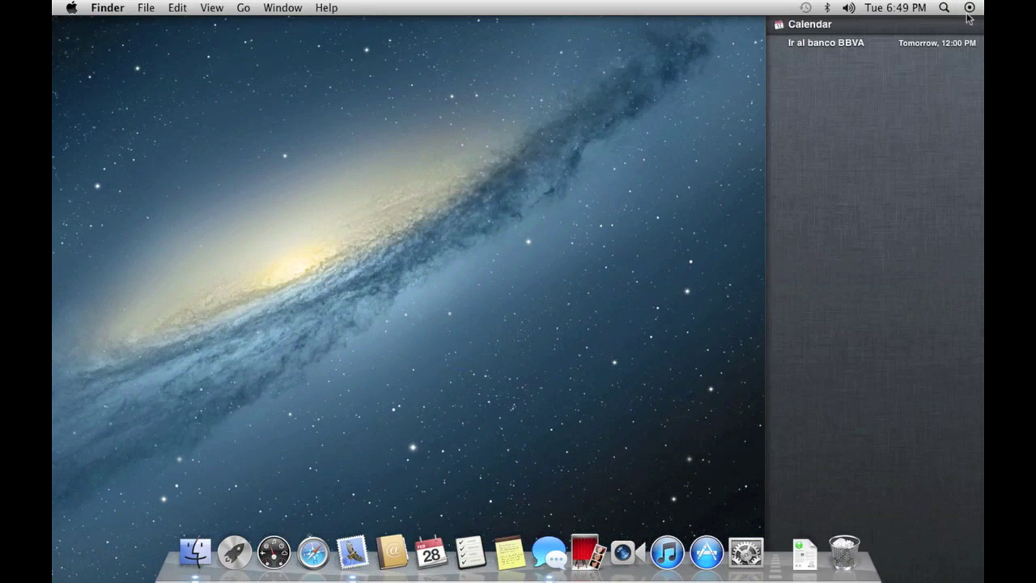
click(925, 41)
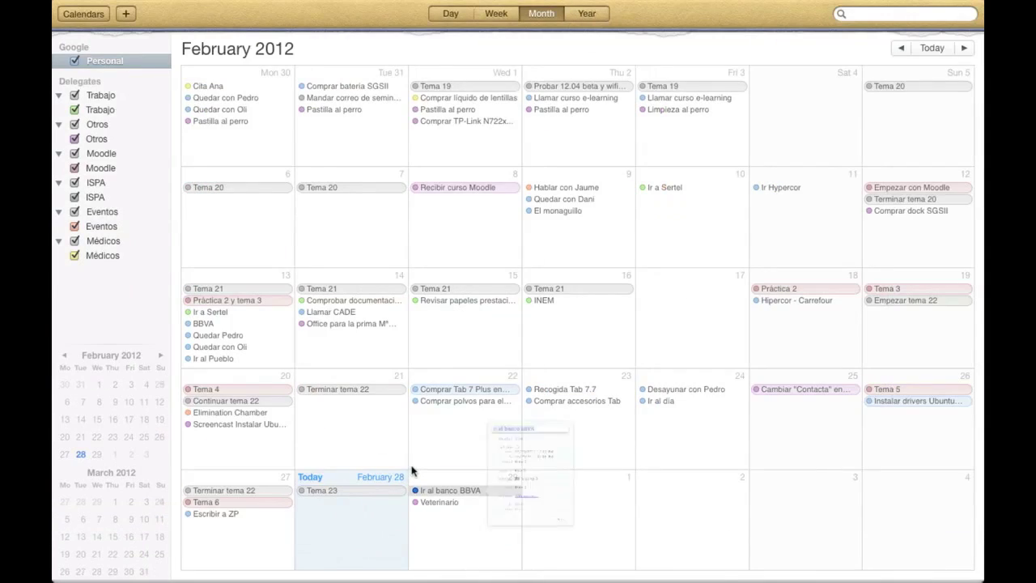
key(super+q)
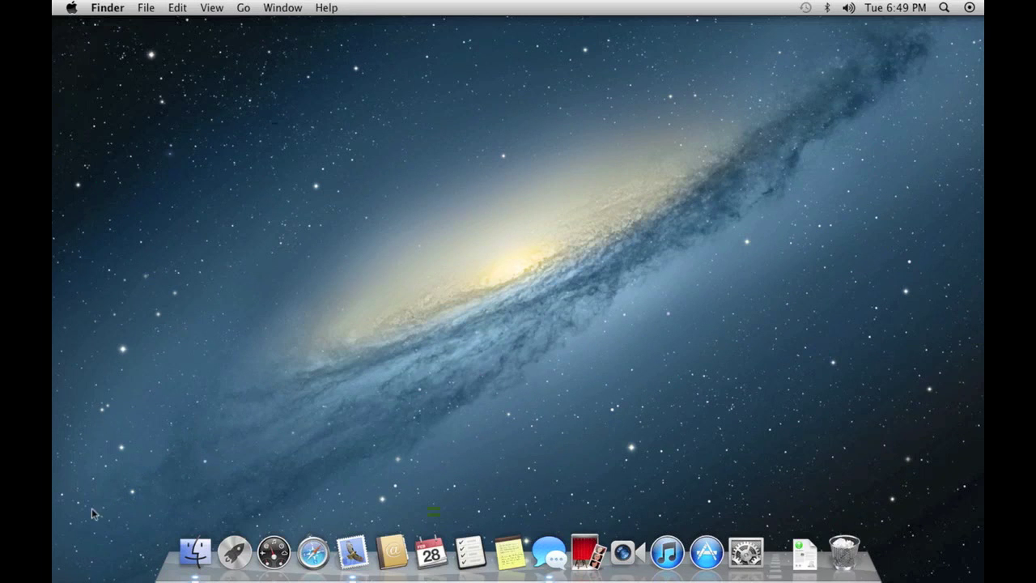
- View the Dashboard widgets, switch to the full-screen browser space with the Moodle page, and return to the desktop
click(267, 557)
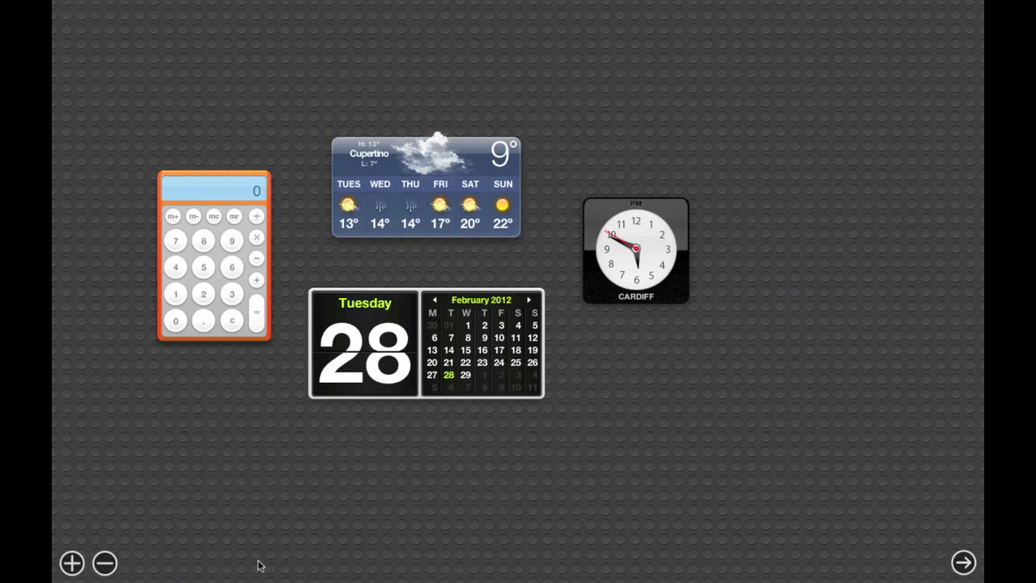
key(F12)
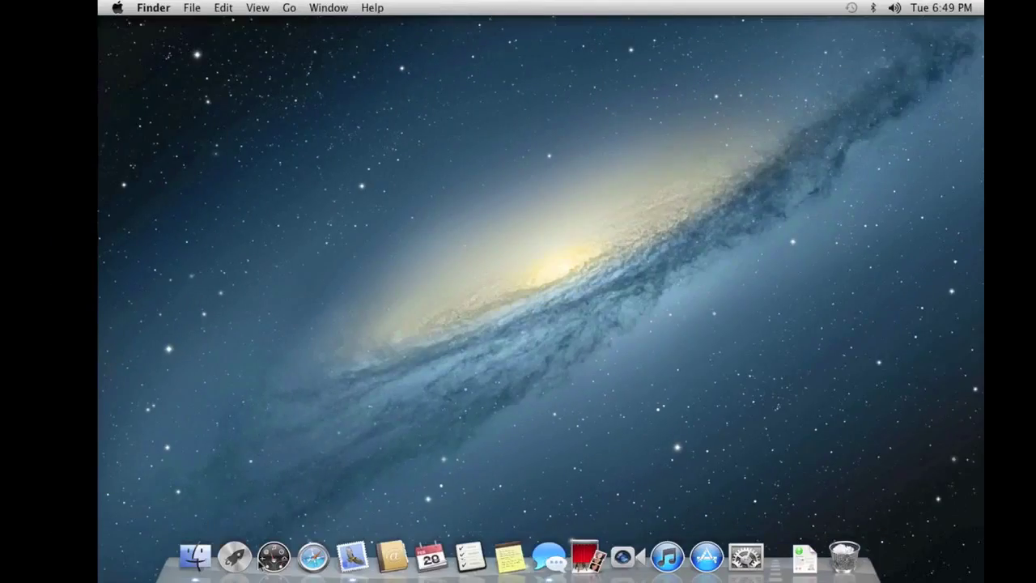
key(ctrl+Left)
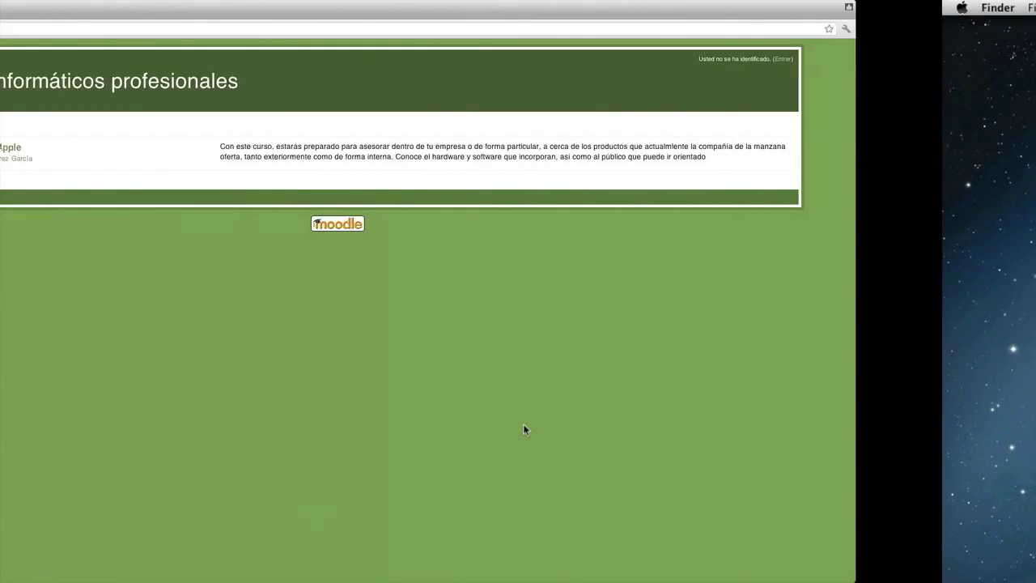
key(ctrl+Right)
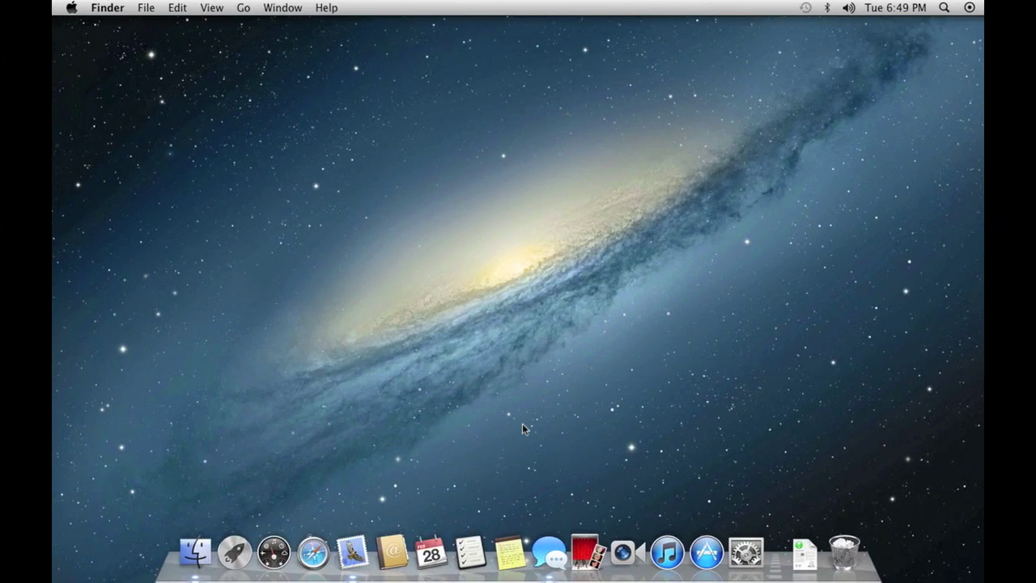